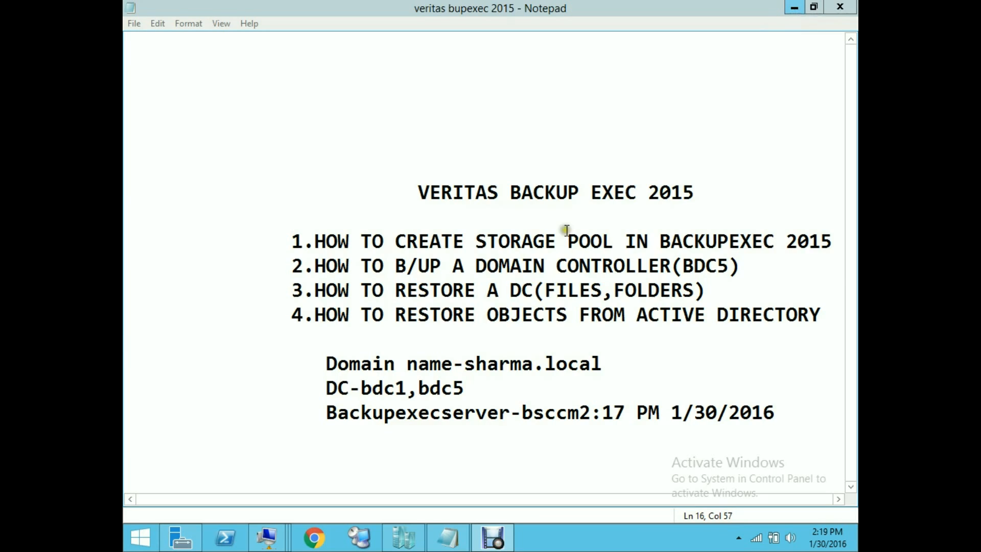
- Look over the open bdc5, bsccm and bdc1 virtual machine connections and return to the Notepad outline
left_click(795, 8)
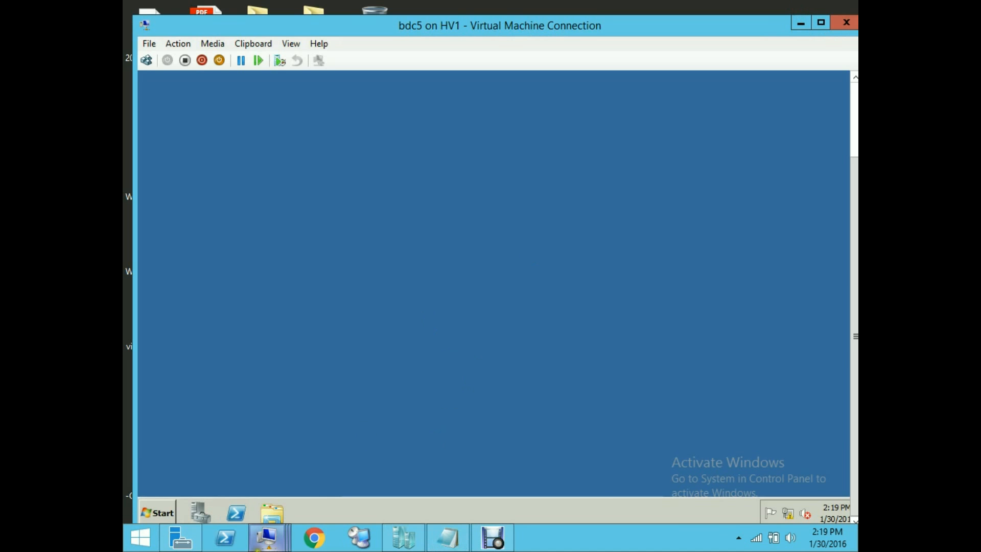
mouse_move(256, 549)
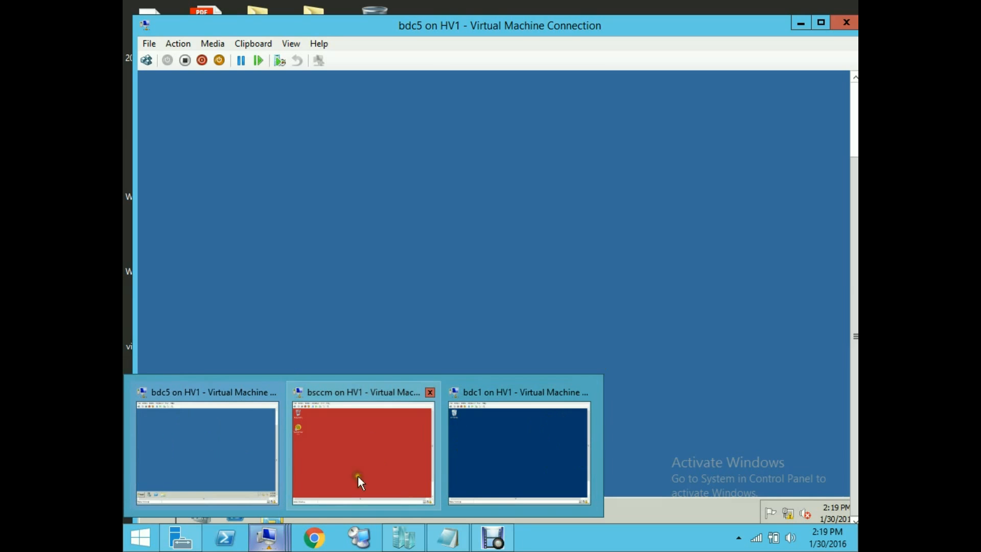
left_click(448, 537)
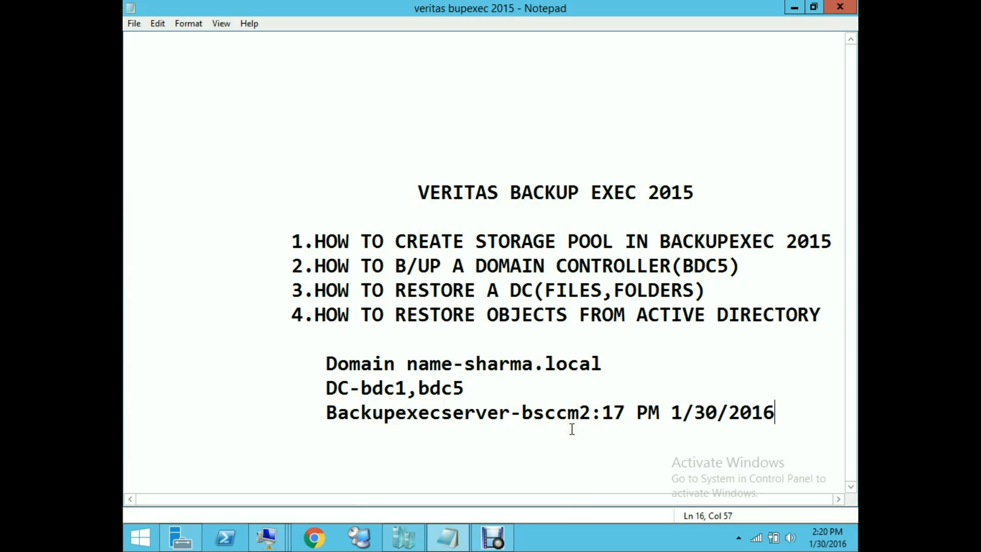
- Switch to the bsccm virtual machine in full screen and bring up the Backup Exec 15 console
mouse_move(281, 546)
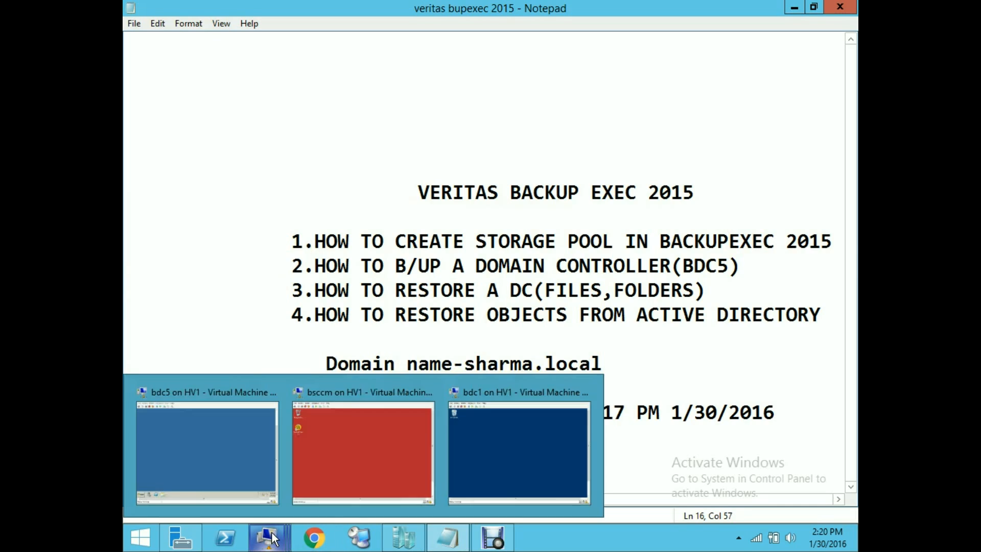
left_click(368, 431)
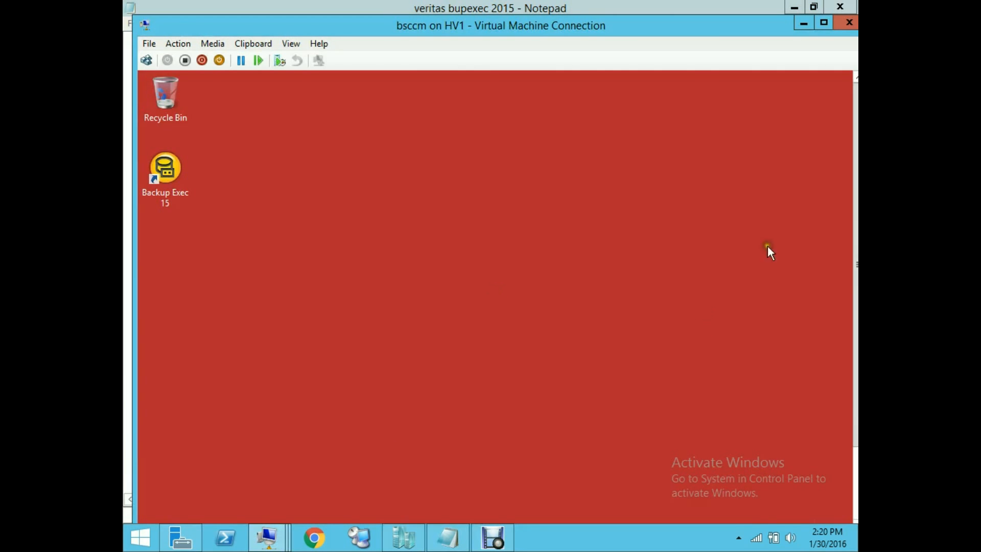
left_click_drag(856, 224, 856, 365)
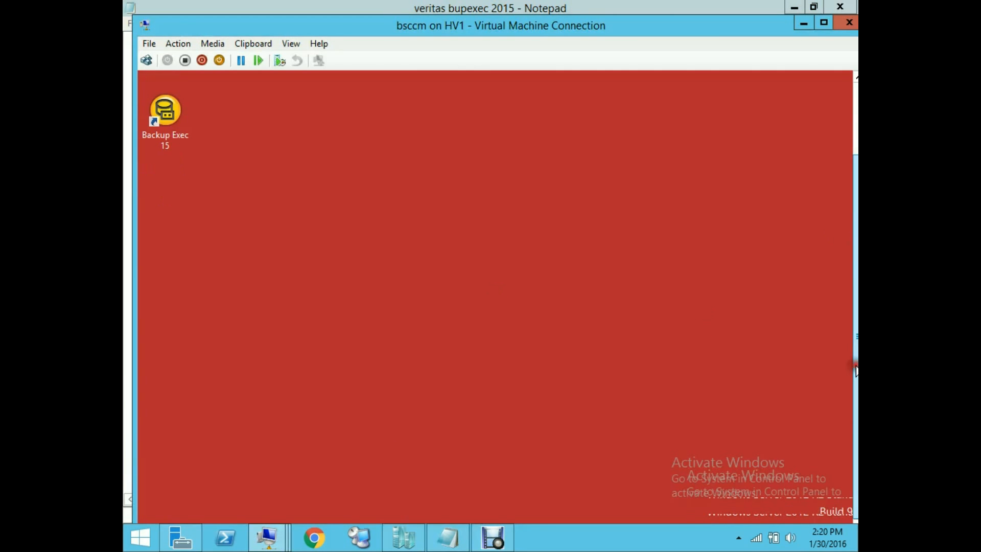
left_click(823, 27)
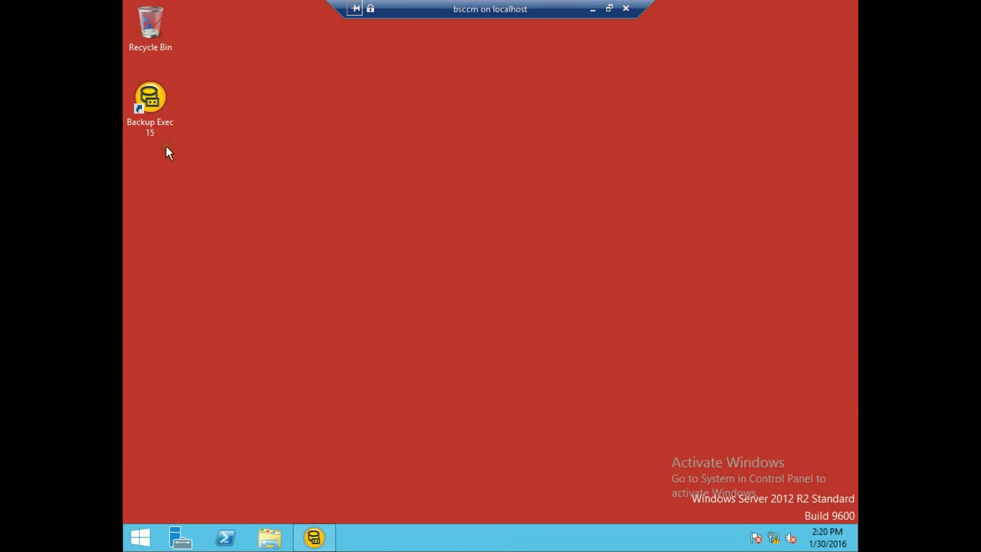
left_click(313, 540)
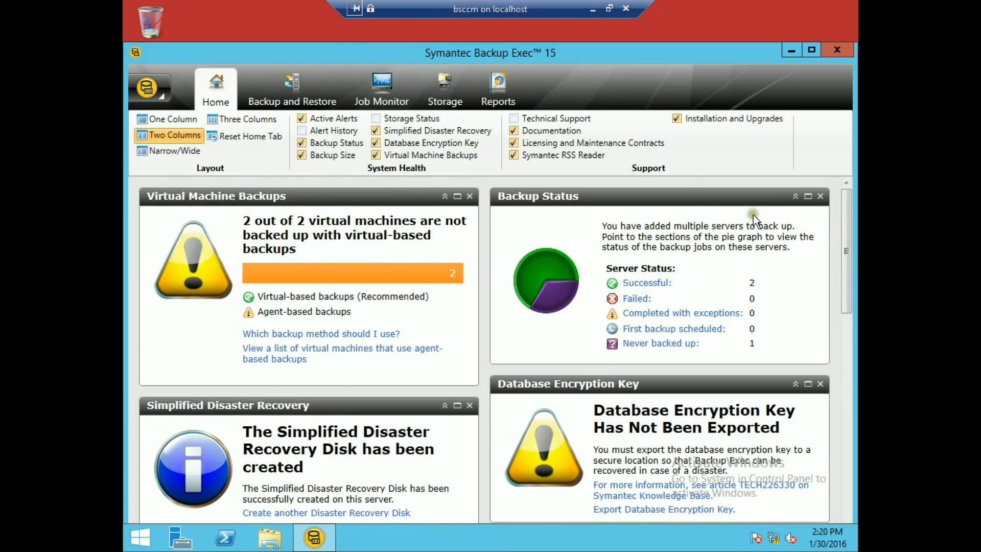
- Look through the Home dashboard's status panels and display the list of all storage devices
left_click_drag(847, 246, 833, 348)
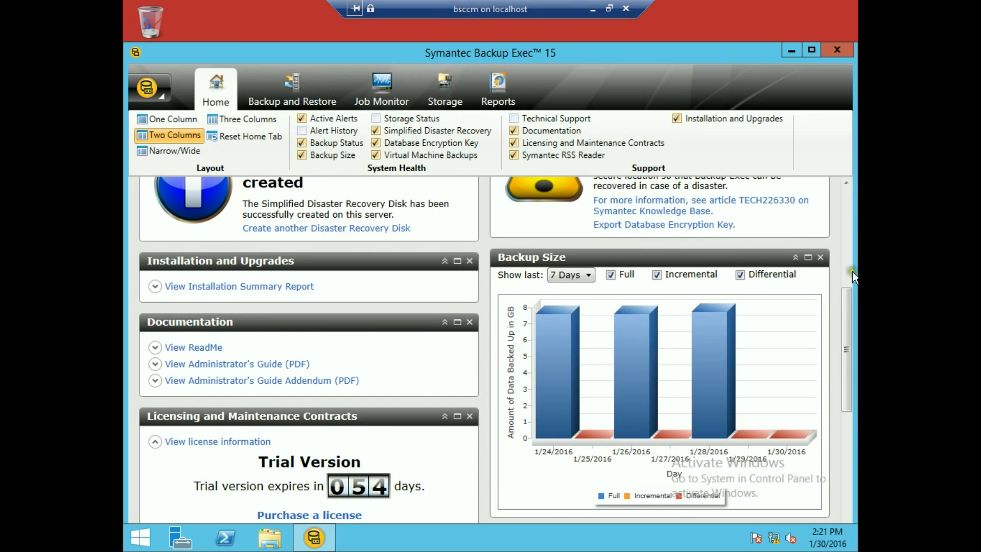
left_click_drag(847, 316, 847, 277)
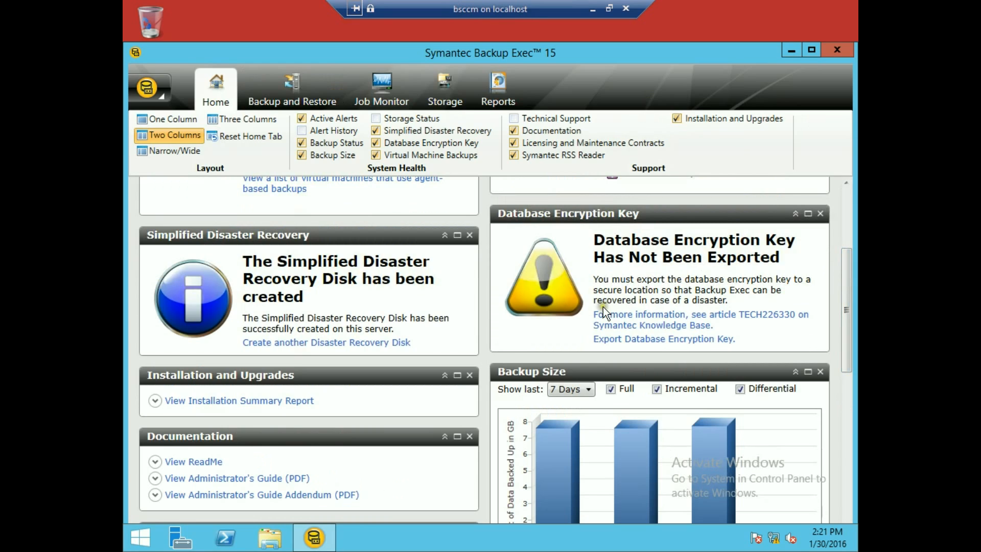
left_click(450, 105)
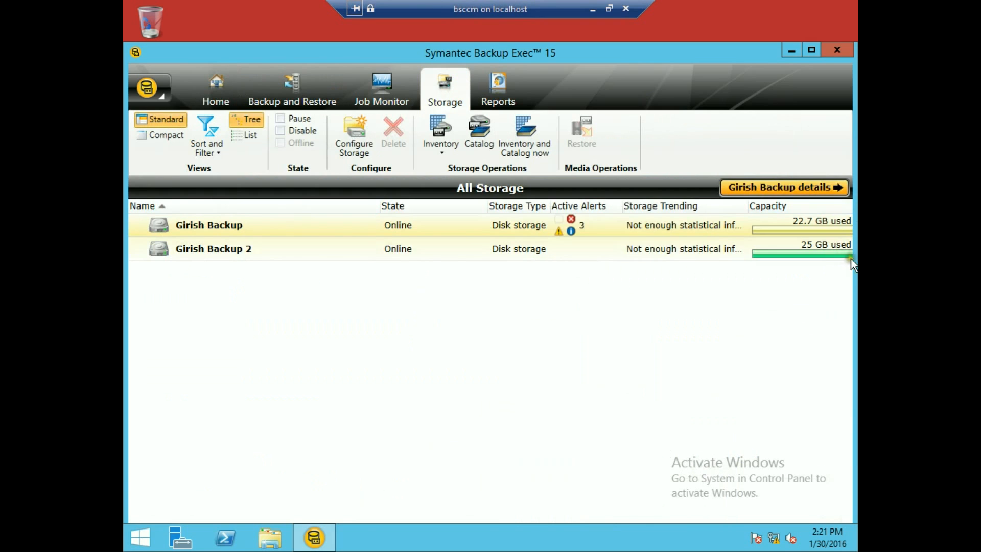
- Take the bsccm connection out of full screen and inspect the server's drives in File Explorer
left_click_drag(854, 263, 857, 373)
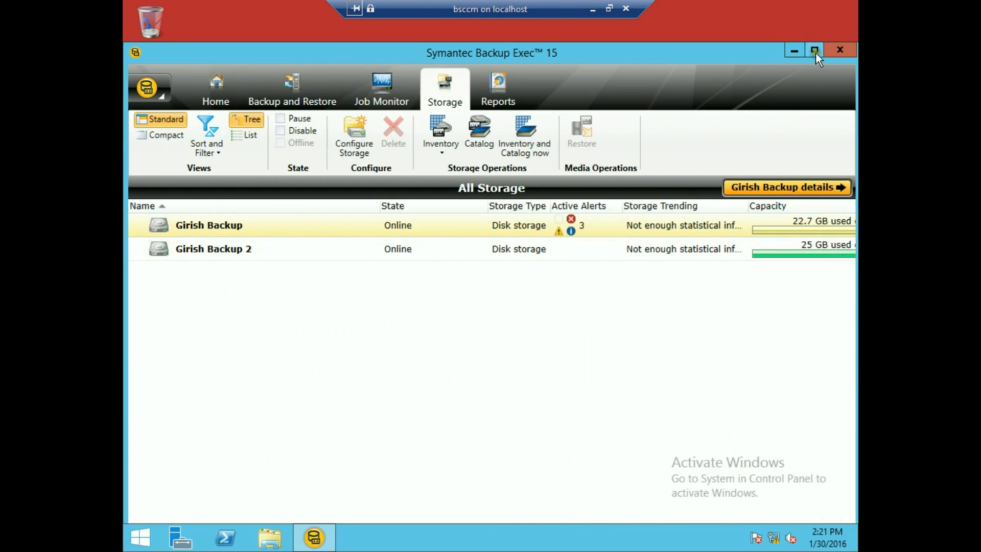
left_click(609, 10)
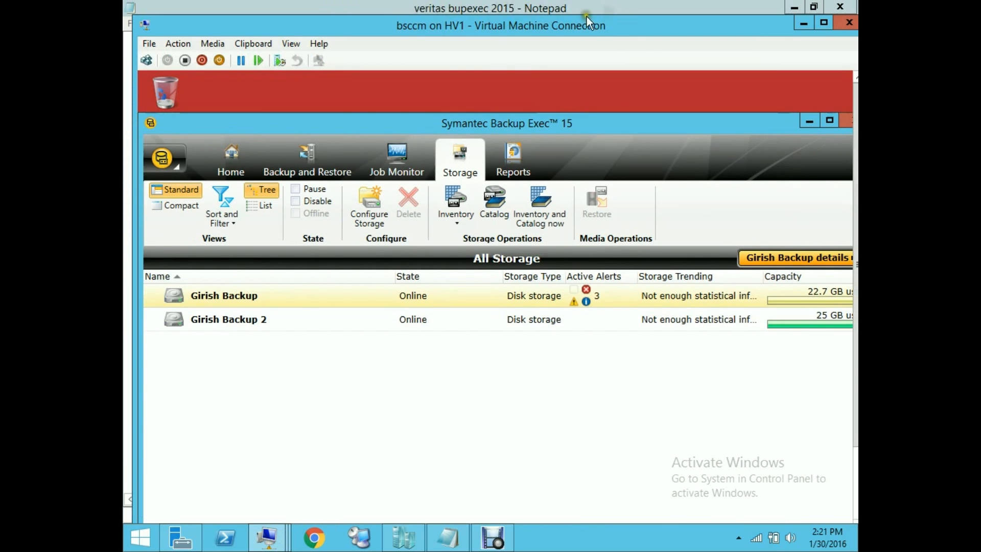
left_click(856, 481)
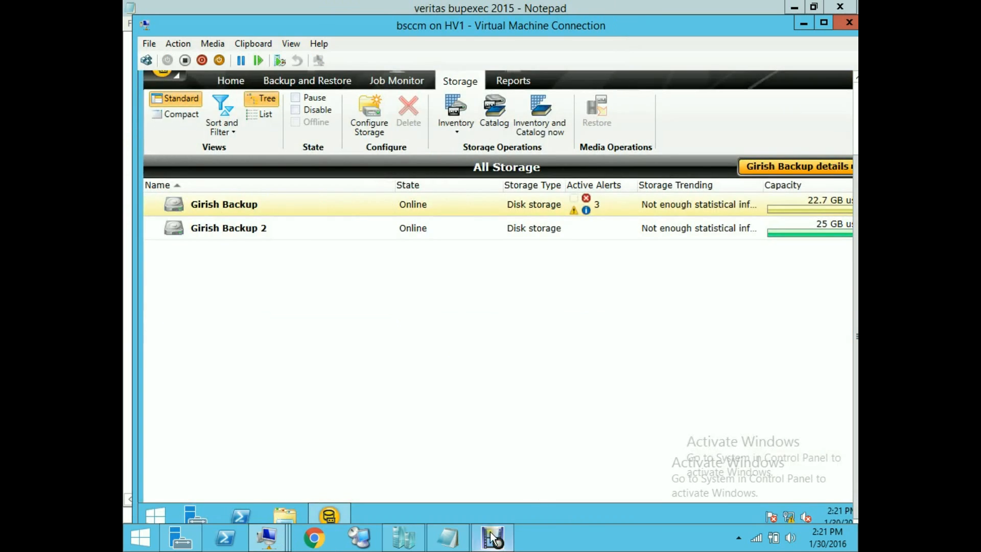
left_click(293, 519)
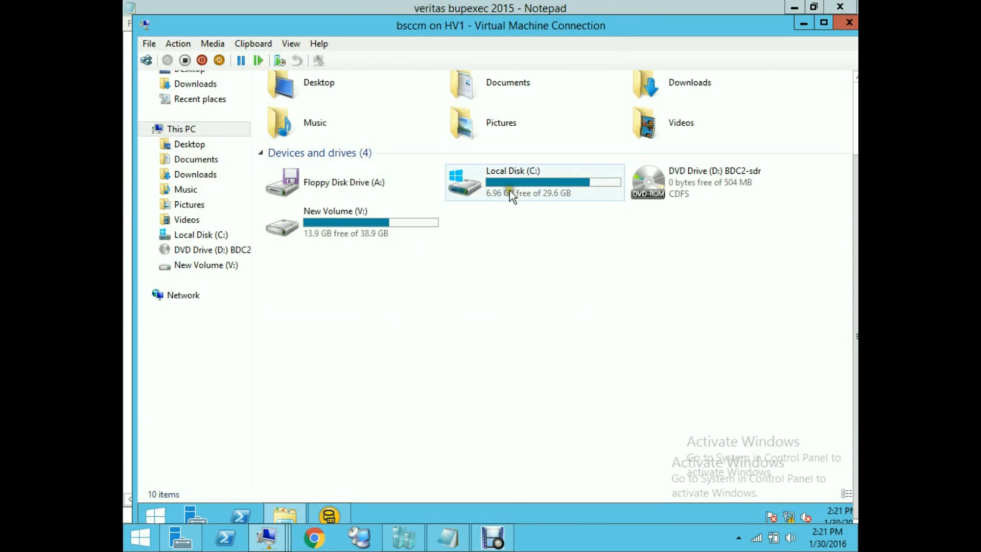
mouse_move(366, 227)
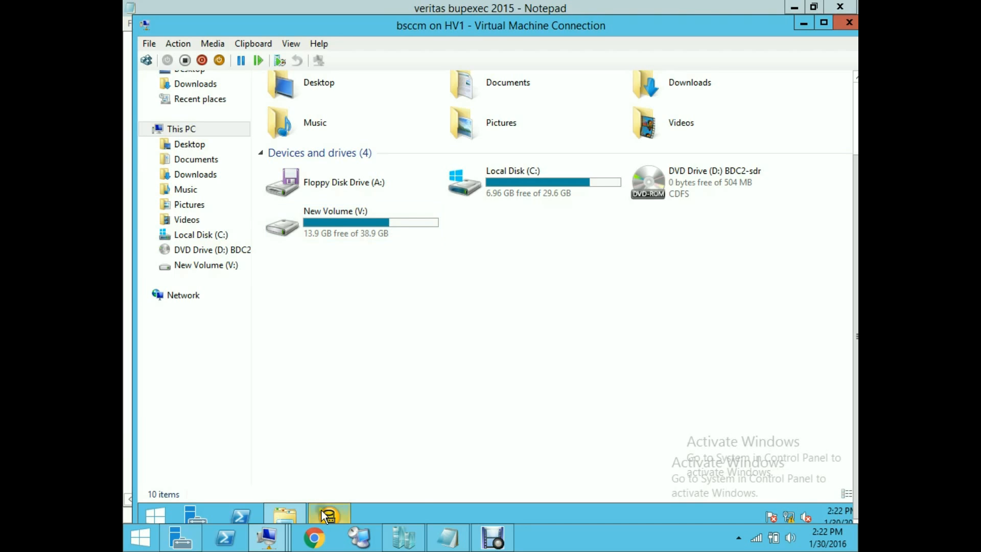
- Return to Backup Exec and start the Configure Storage wizard from the All Storage list
mouse_move(321, 510)
left_click(338, 442)
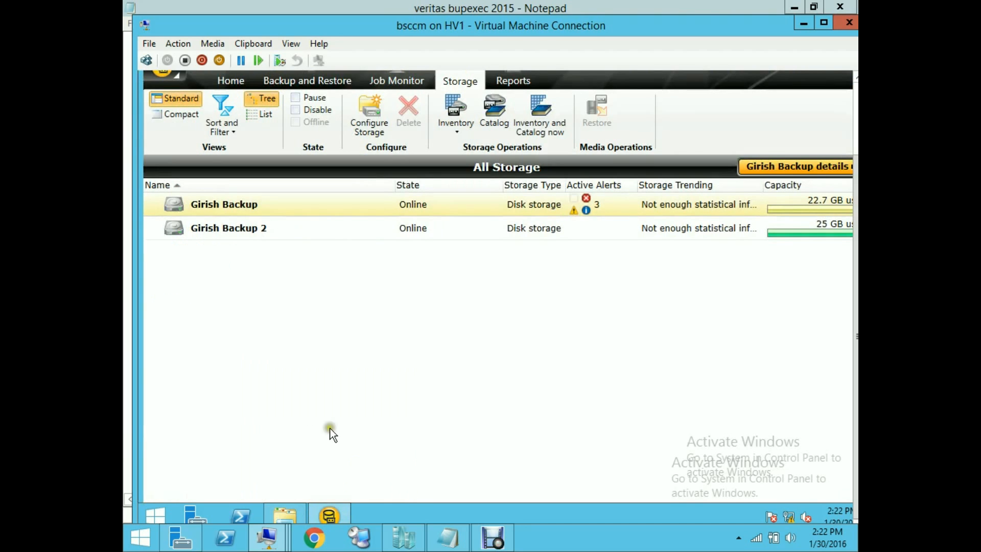
right_click(291, 279)
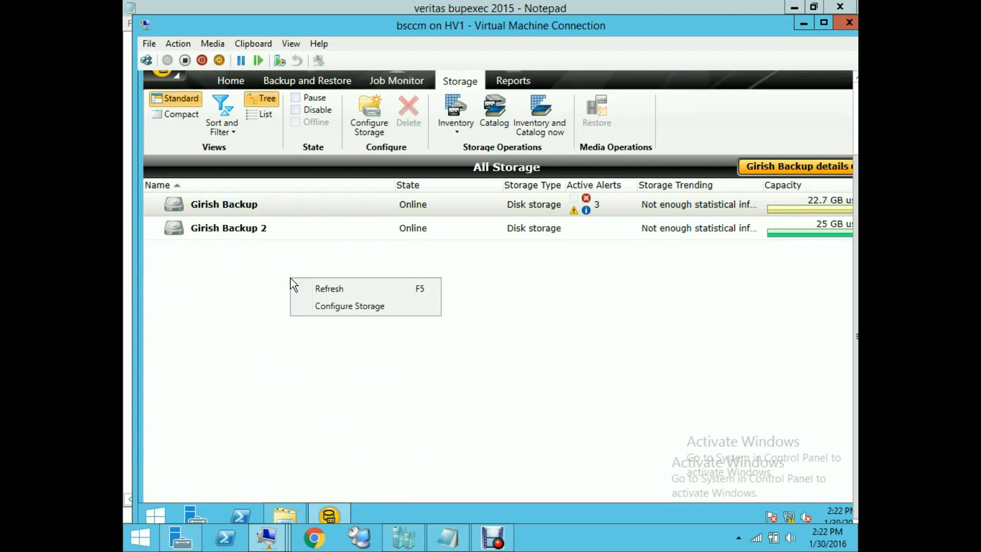
left_click(213, 283)
right_click(213, 283)
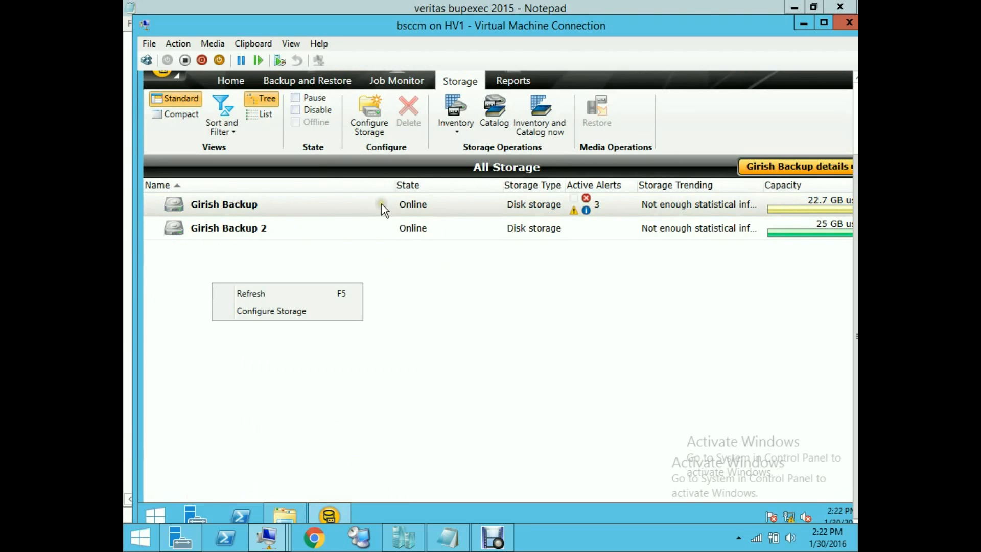
left_click(681, 332)
left_click(856, 106)
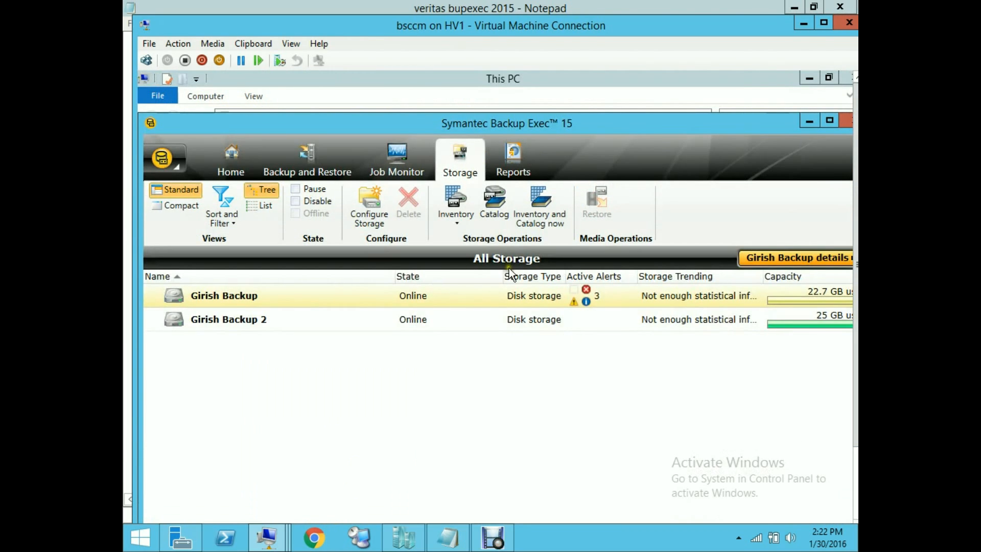
right_click(239, 360)
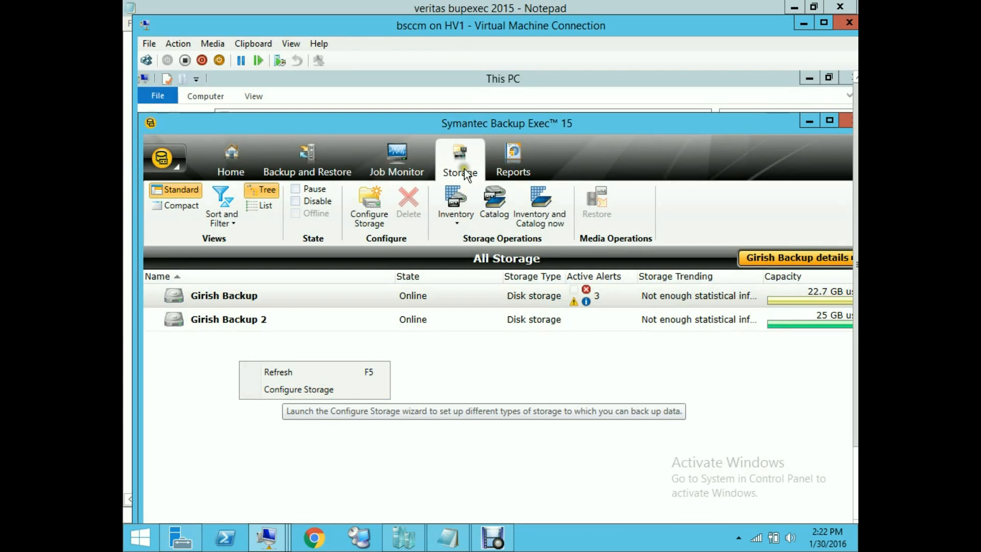
left_click(339, 391)
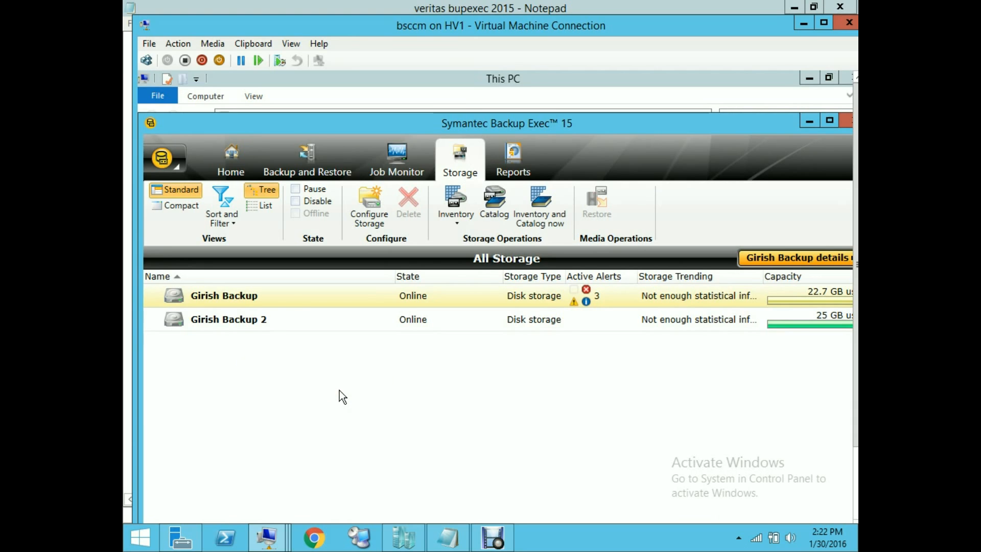
left_click(854, 469)
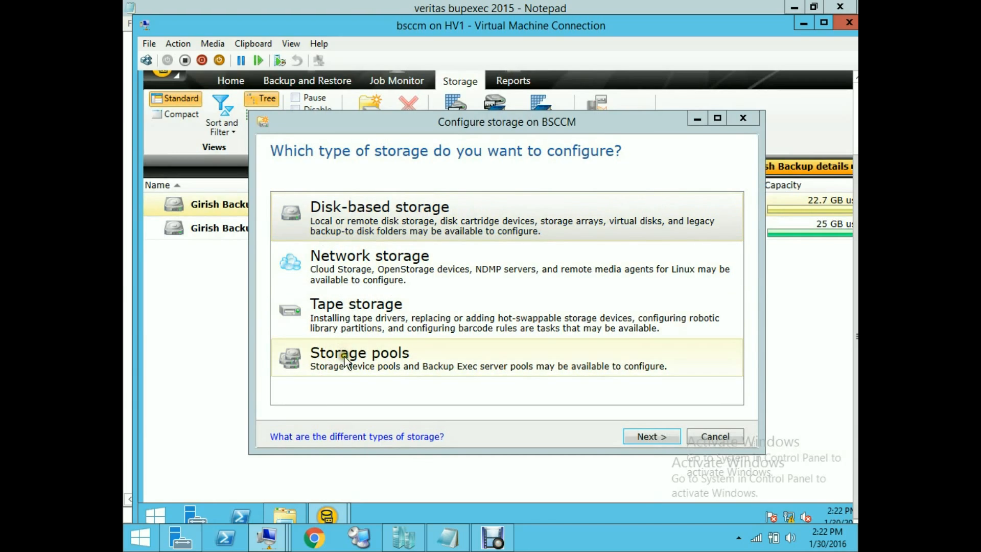
- Select disk-based storage as the type to configure and recheck the server's drives in File Explorer
left_click(354, 234)
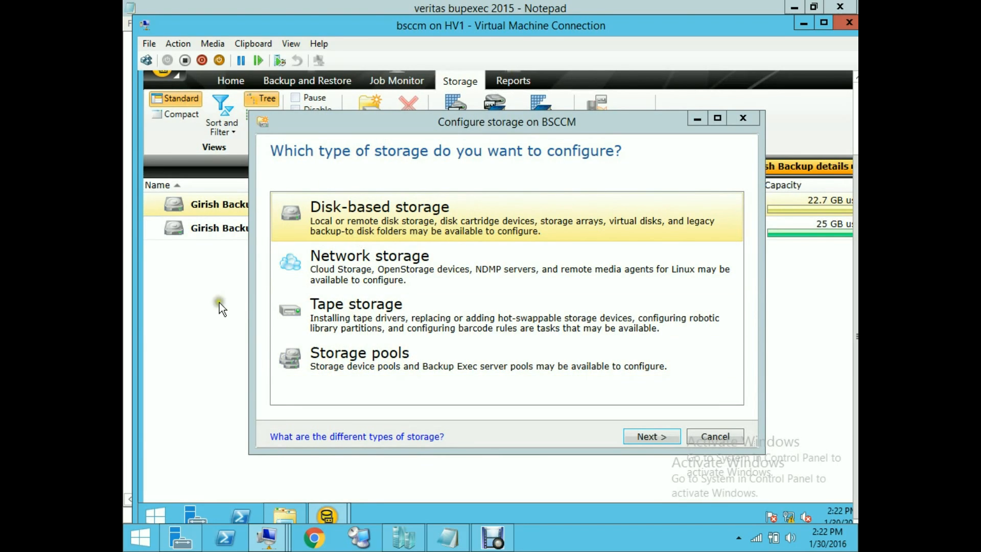
mouse_move(275, 510)
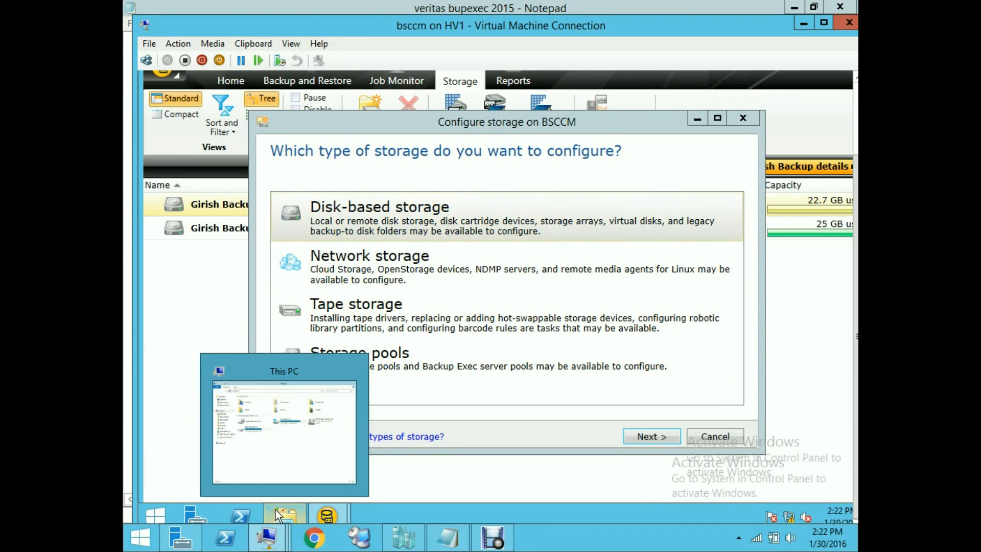
left_click(304, 433)
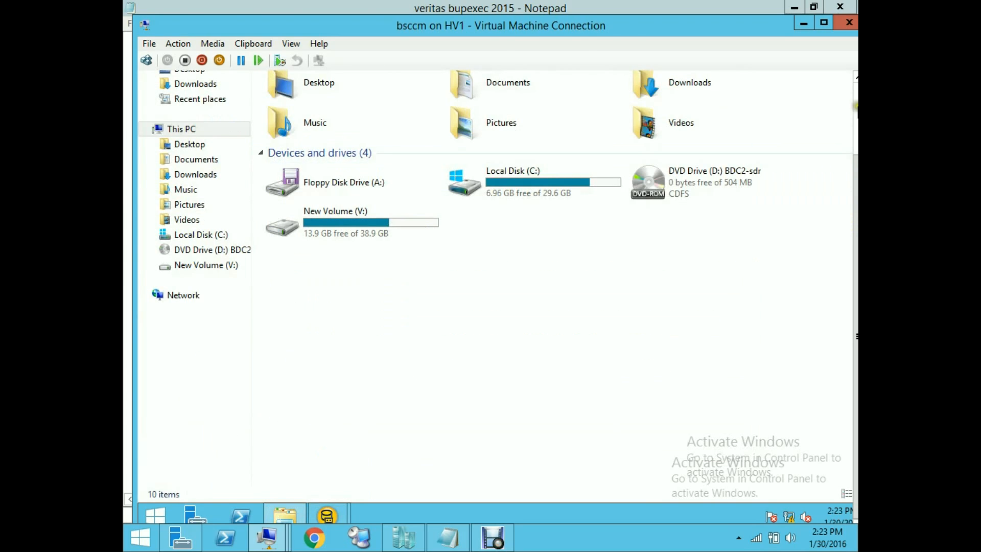
left_click(856, 105)
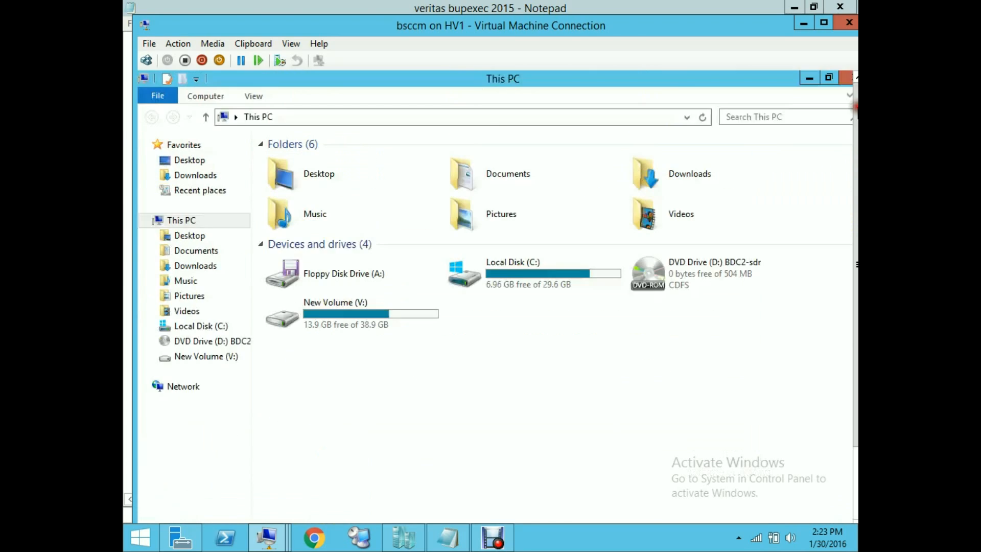
left_click(811, 80)
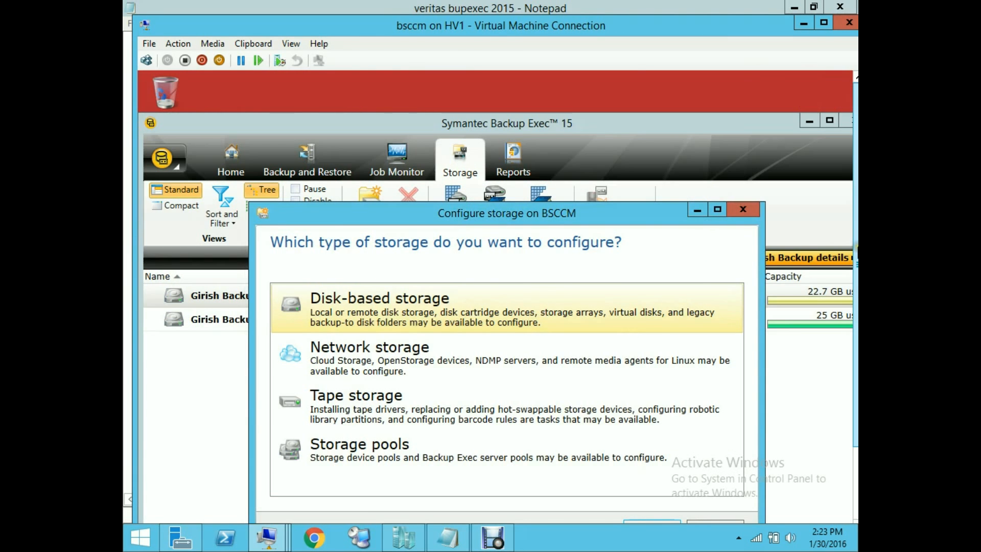
left_click(855, 251)
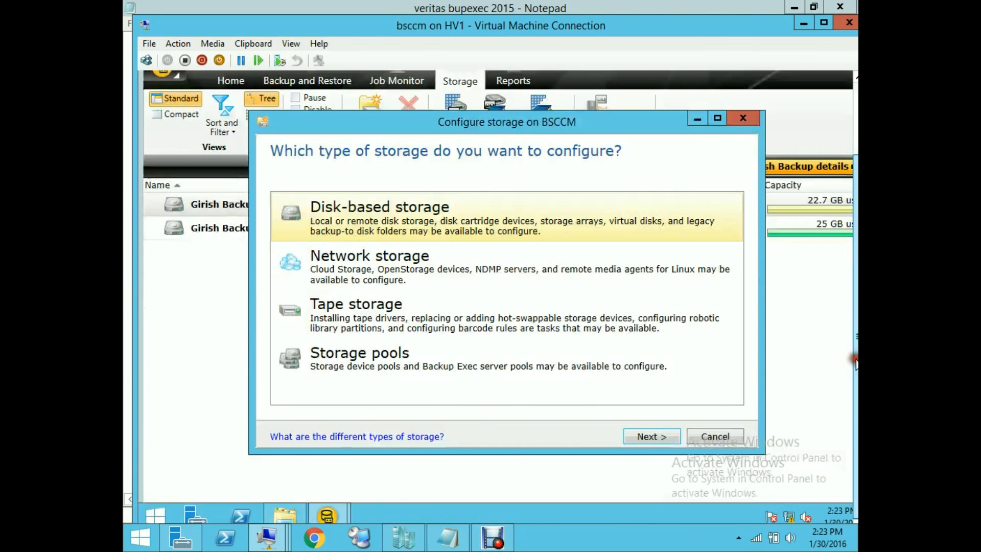
- Advance with the Disk storage option to the device naming page and cancel the wizard
left_click(661, 441)
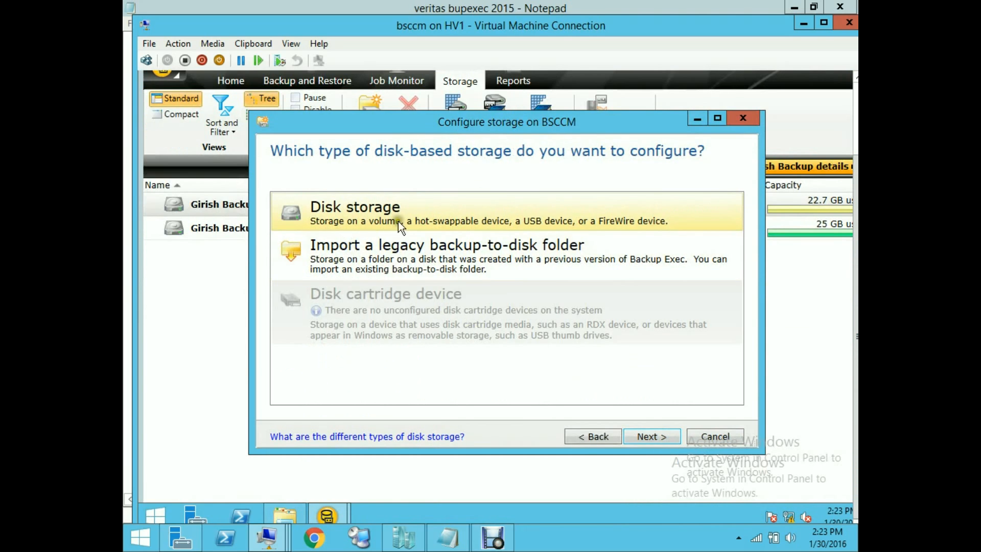
left_click(654, 438)
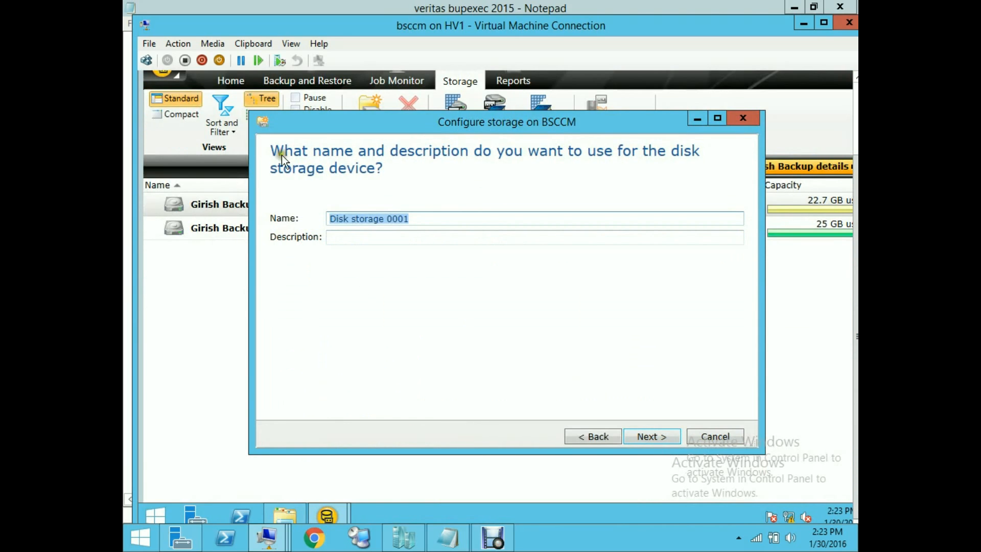
left_click_drag(321, 121, 389, 170)
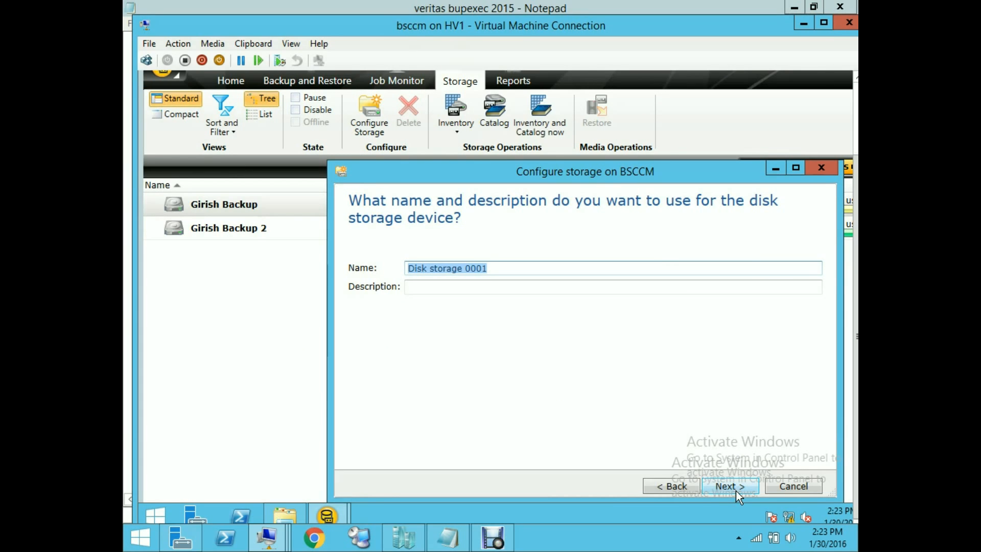
left_click(825, 169)
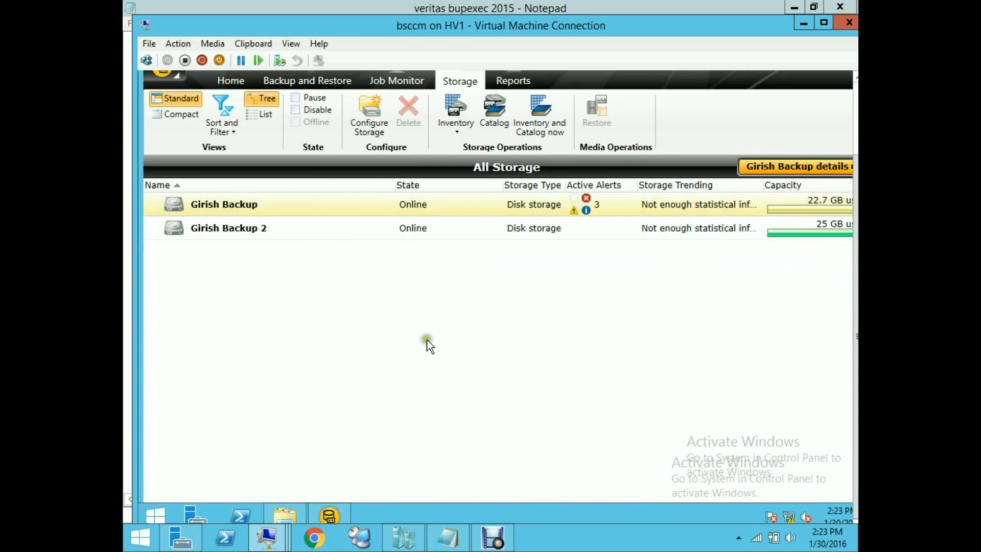
- Display the servers available for backup and restore
left_click(856, 101)
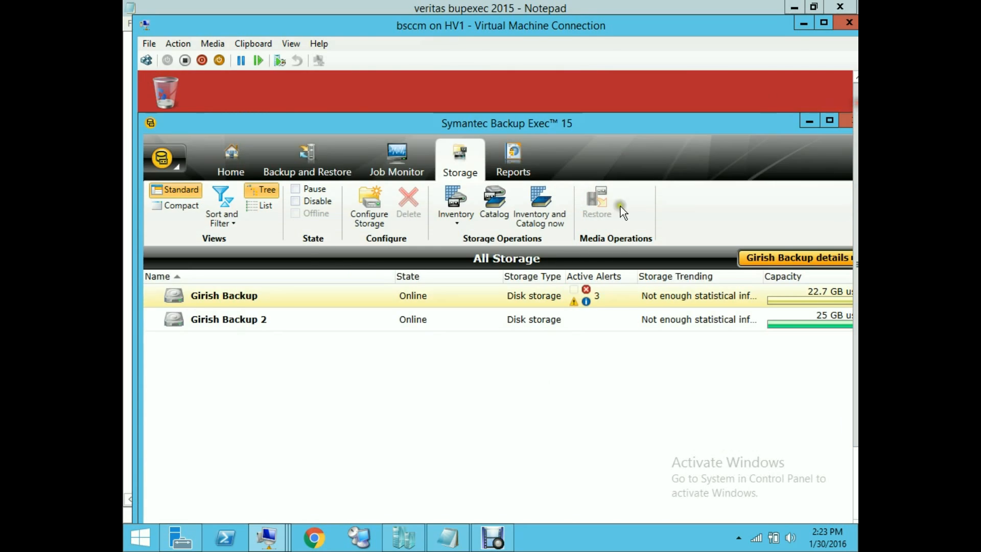
left_click(318, 172)
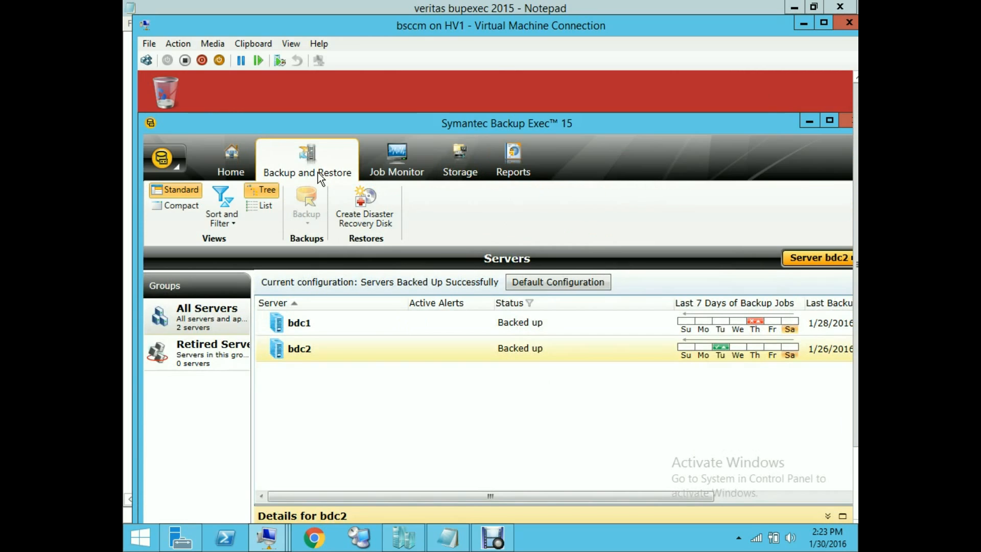
- Start adding a server of type Microsoft Windows computers and servers, and allow Backup Exec to establish a trust with it
right_click(344, 396)
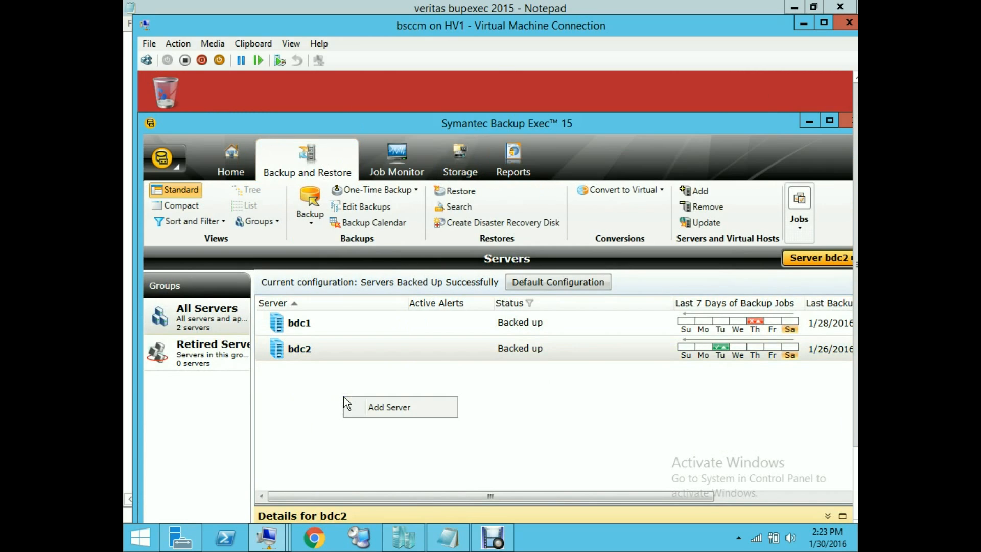
left_click(400, 407)
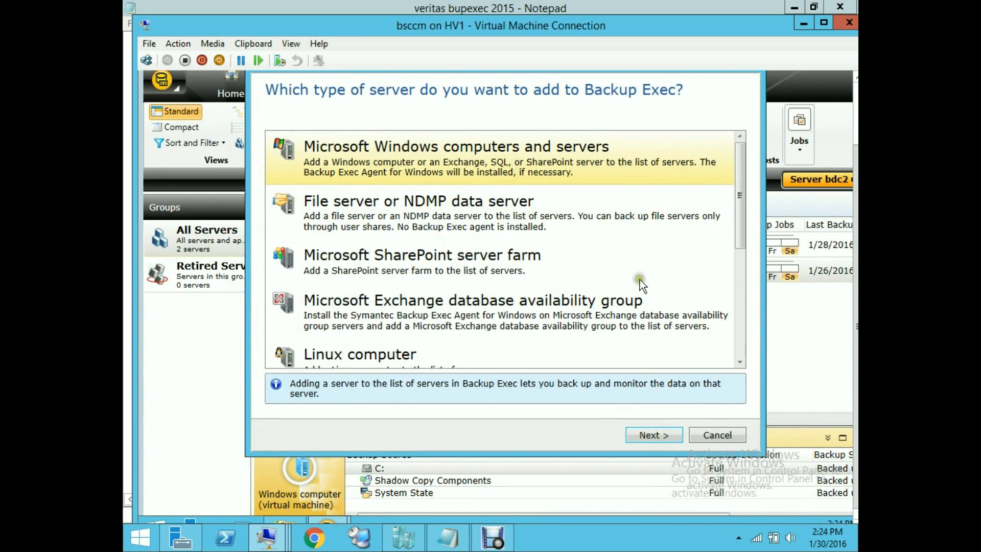
left_click(645, 433)
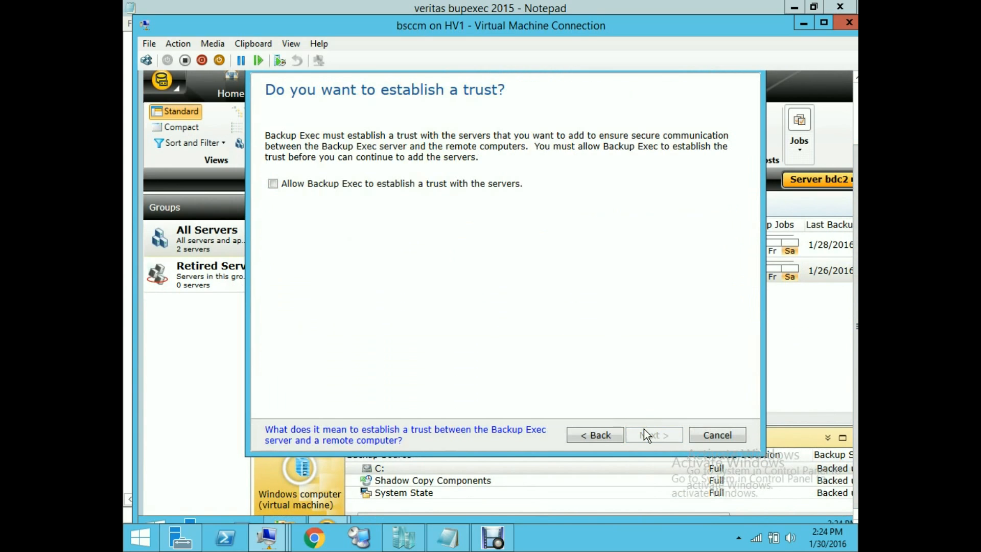
left_click(273, 184)
left_click(644, 434)
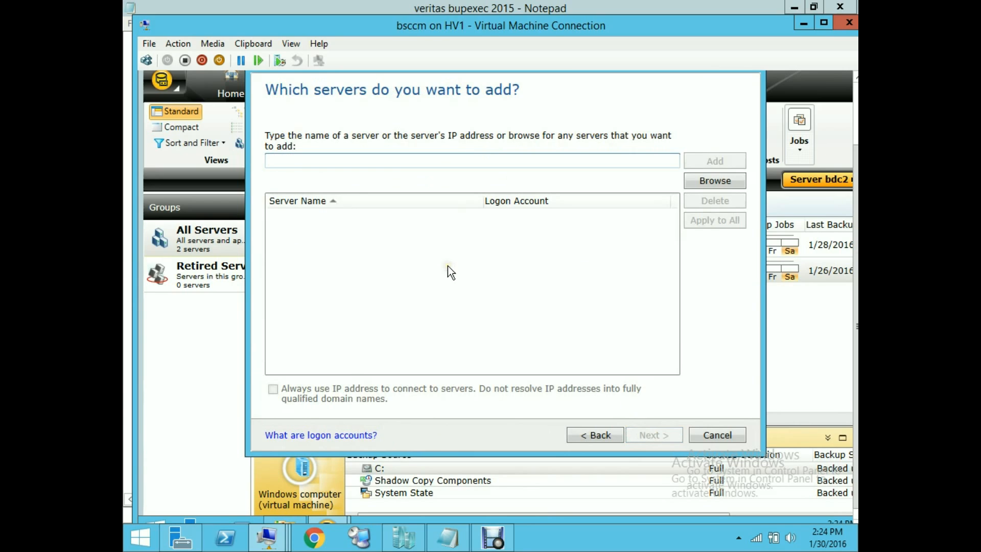
- Add server bdc5 to the list of servers with the System Logon Account and continue to the agent upgrade options
type("bdc5")
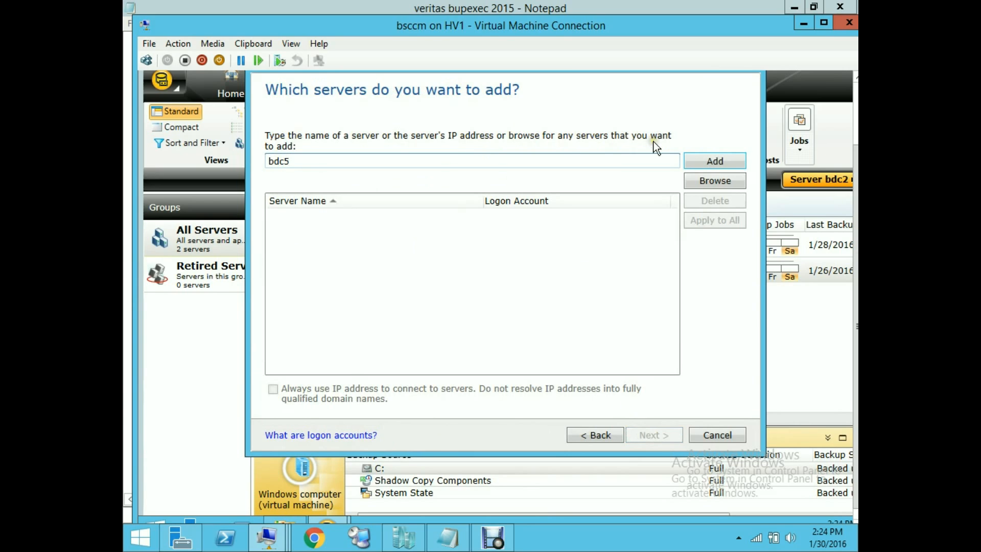
left_click(691, 161)
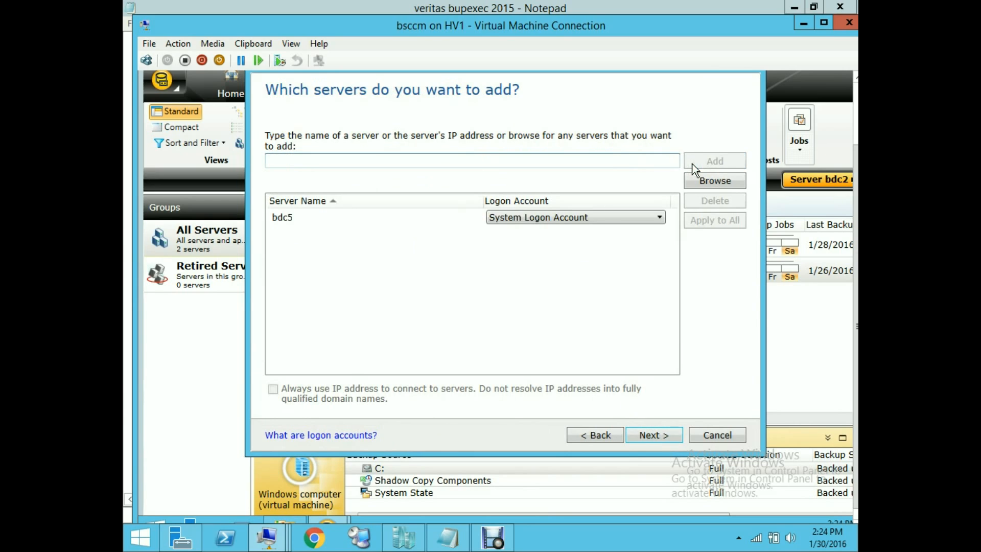
left_click(661, 219)
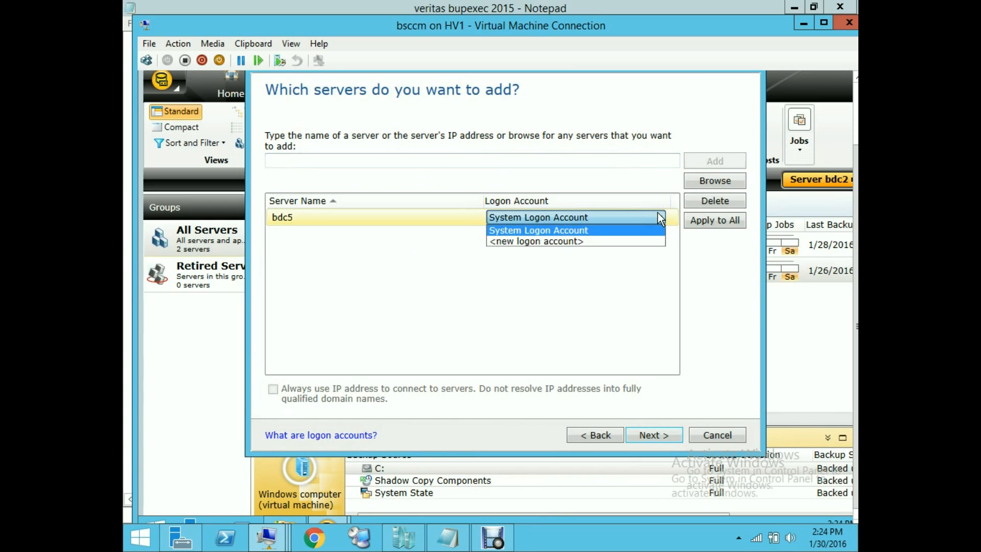
left_click(659, 216)
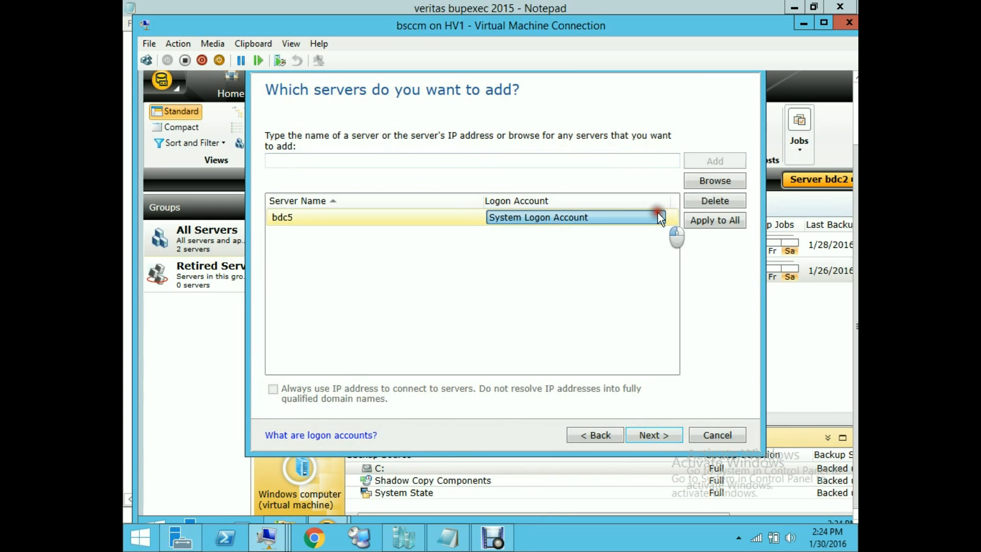
left_click(651, 436)
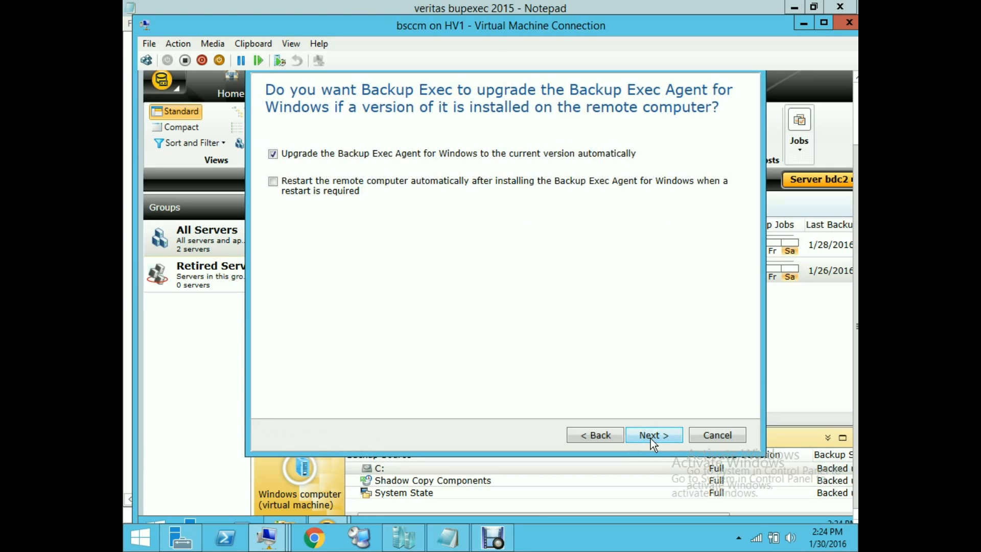
- Keep the automatic agent upgrade without an automatic restart, and install the Backup Exec Agent for Windows on bdc5
left_click(651, 437)
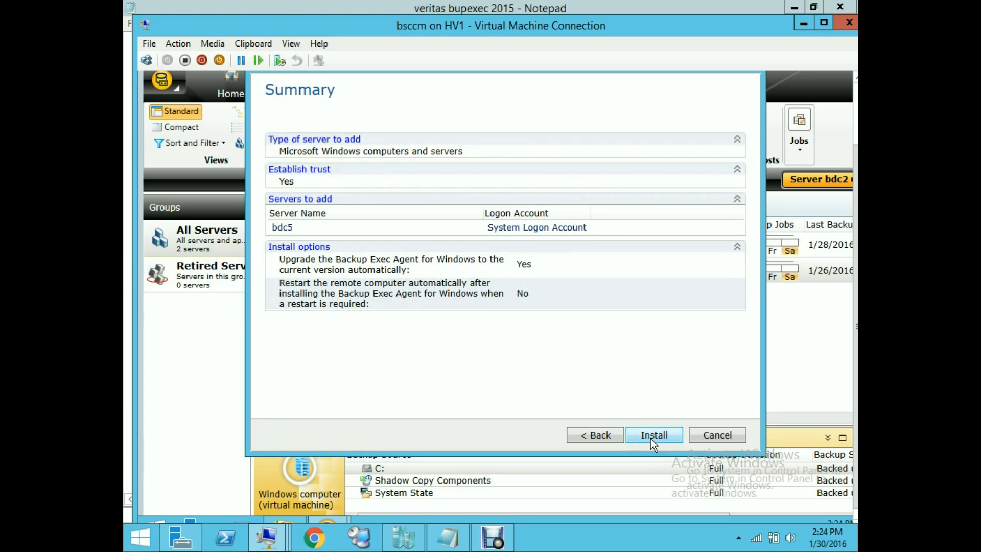
left_click(651, 438)
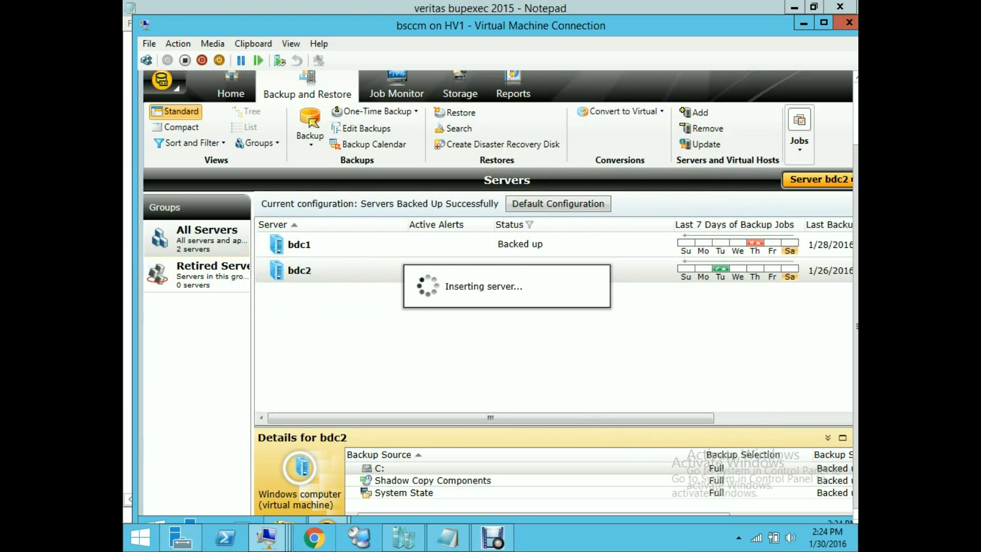
mouse_move(280, 547)
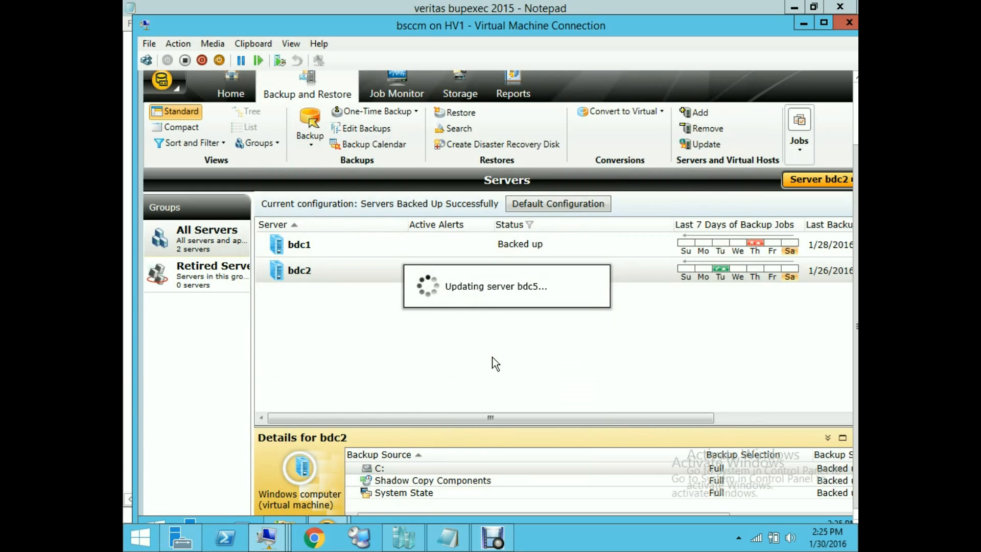
left_click_drag(856, 242, 857, 308)
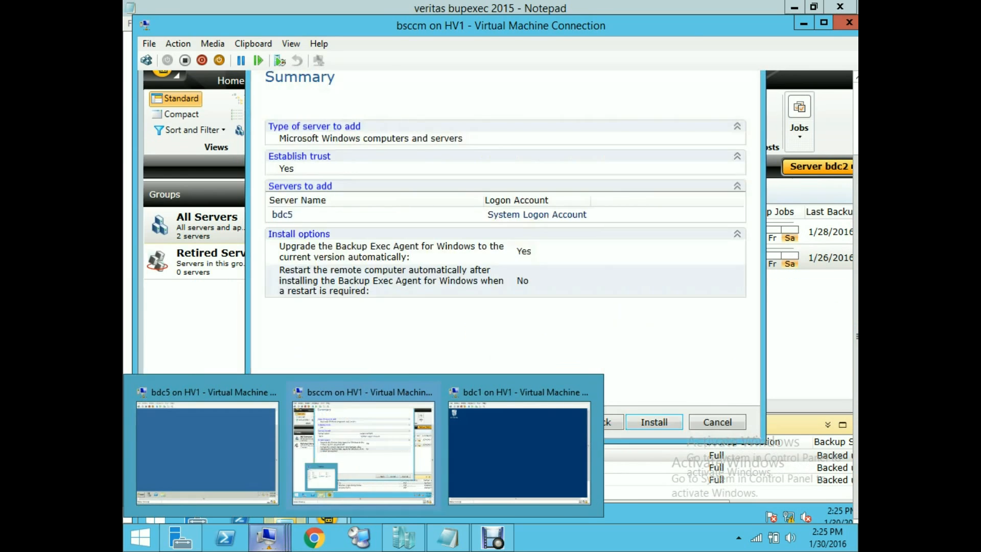
key("Return")
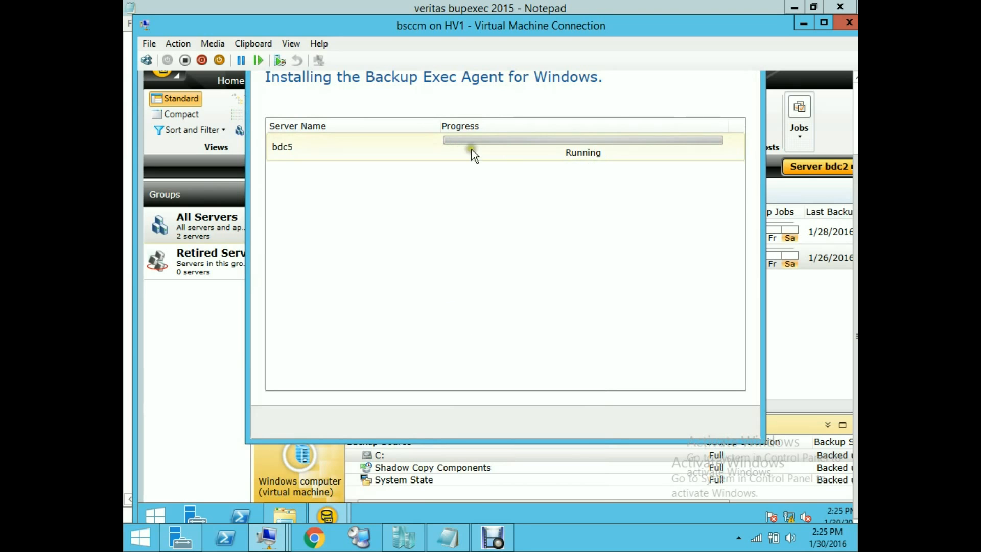
left_click(857, 128)
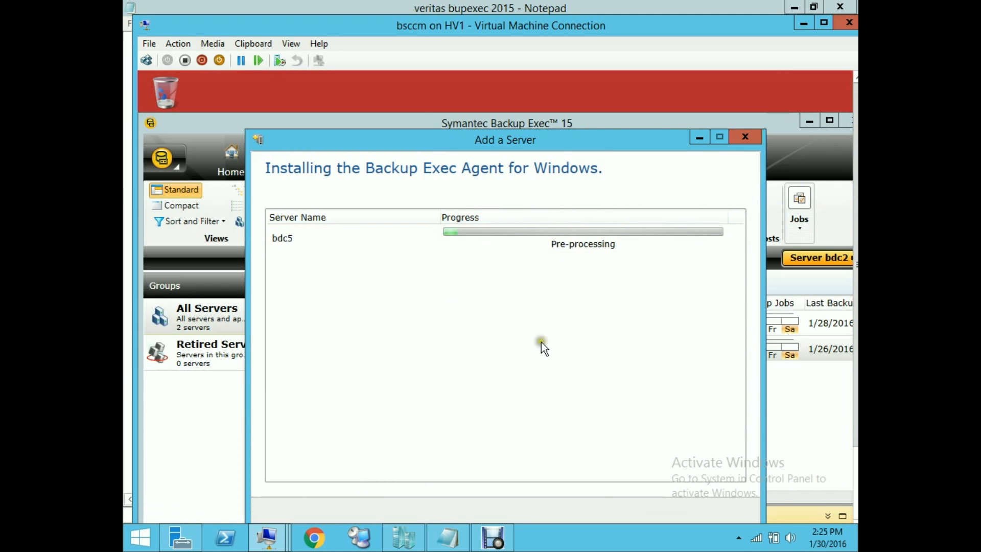
left_click_drag(856, 193, 856, 223)
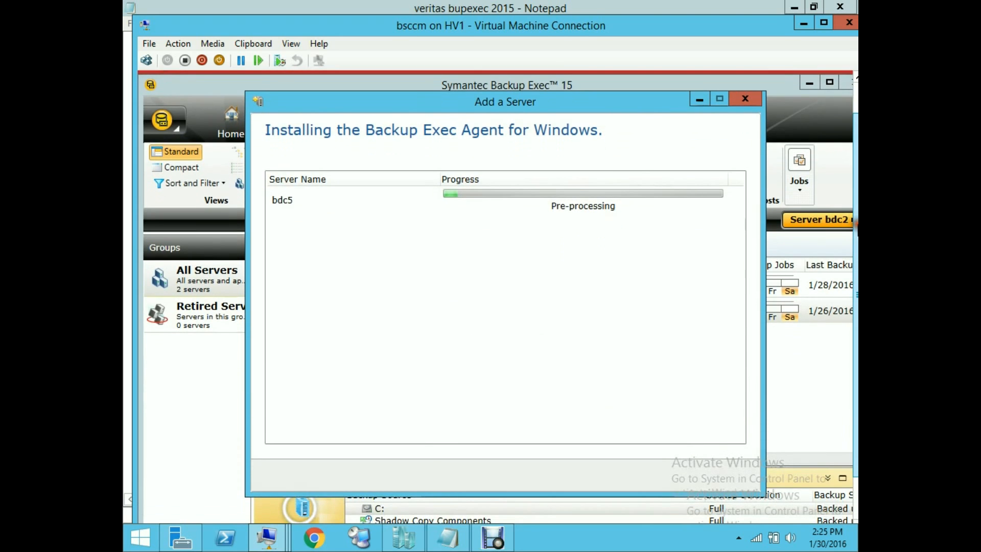
left_click_drag(856, 271, 856, 313)
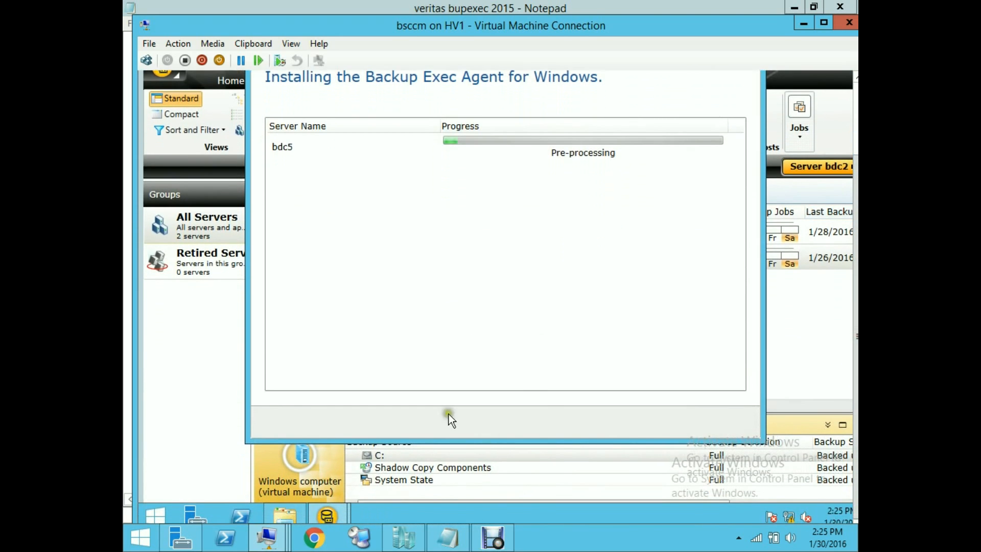
mouse_move(268, 537)
left_click_drag(856, 198, 856, 172)
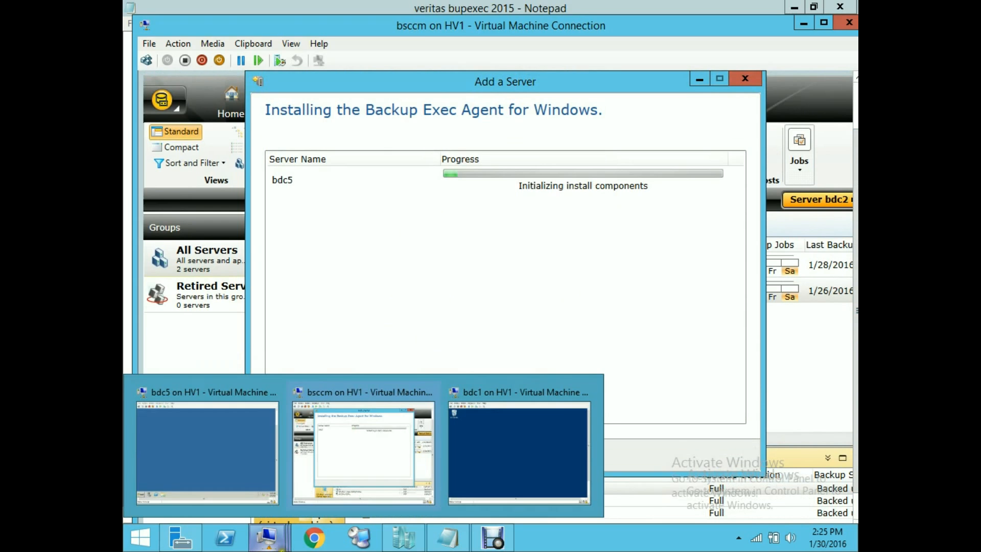
left_click_drag(857, 171, 857, 199)
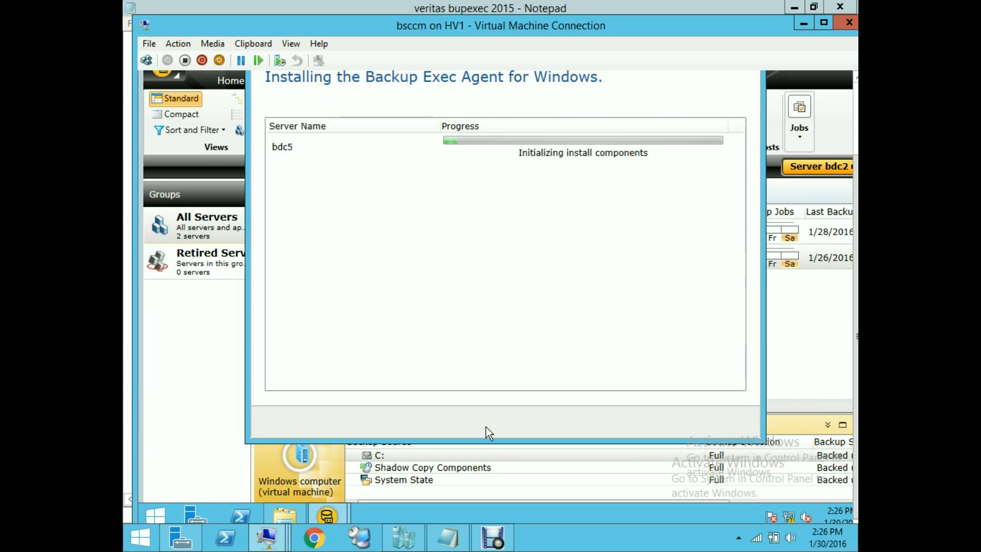
left_click(493, 543)
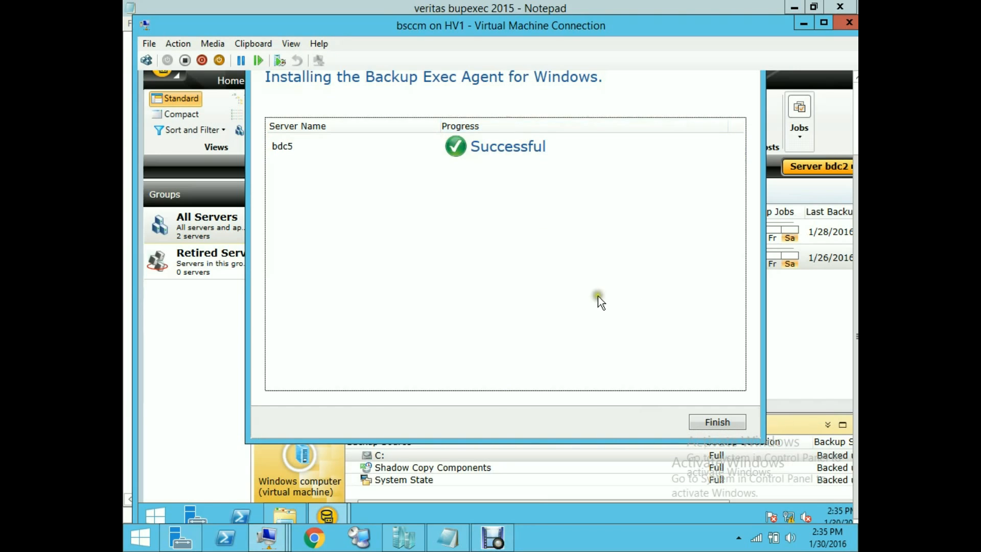
- Finish the Add a Server wizard and return to the Servers list
left_click(711, 428)
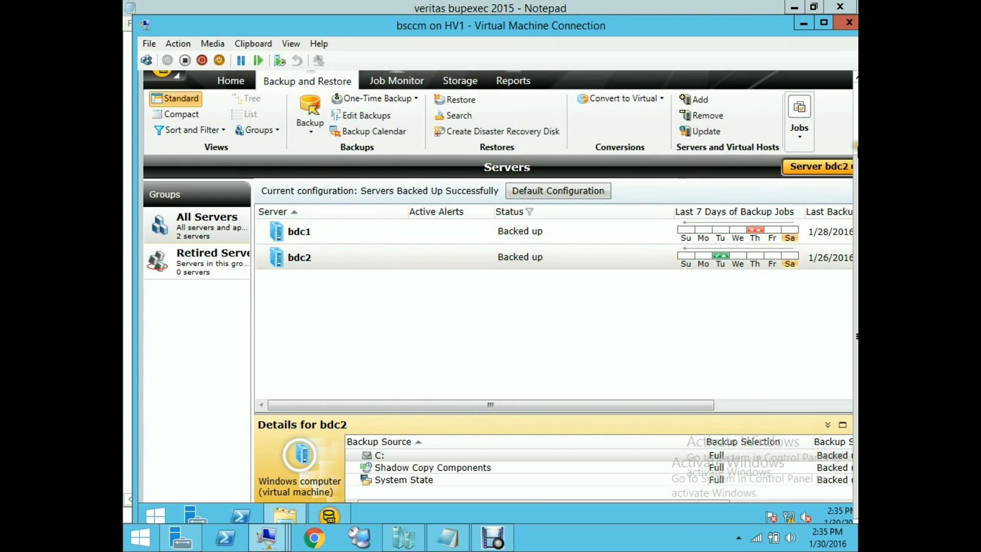
left_click(857, 148)
left_click_drag(858, 185, 858, 249)
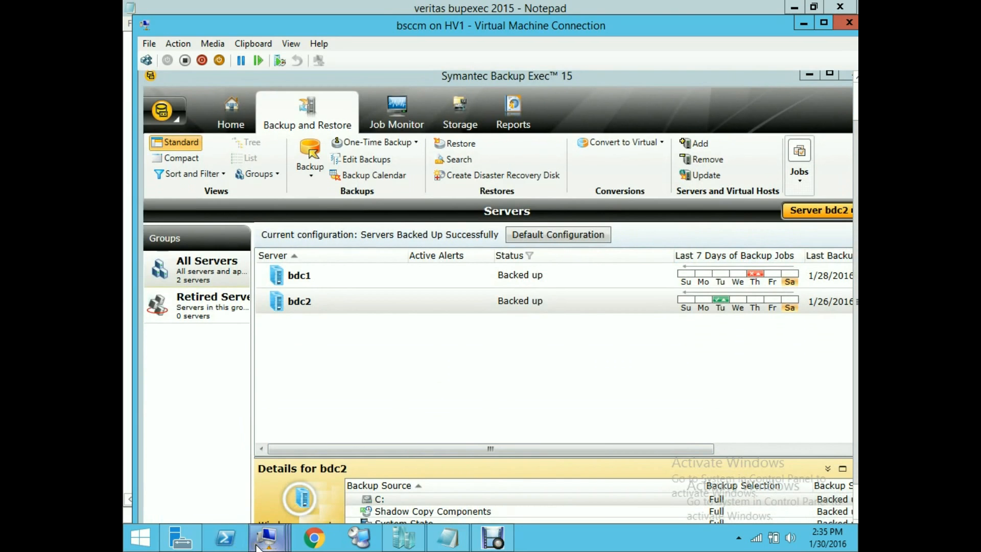
- Check the bdc5 virtual machine's installed programs for the Backup Exec Agent Utility, and return to the bsccm machine
mouse_move(258, 546)
left_click(209, 424)
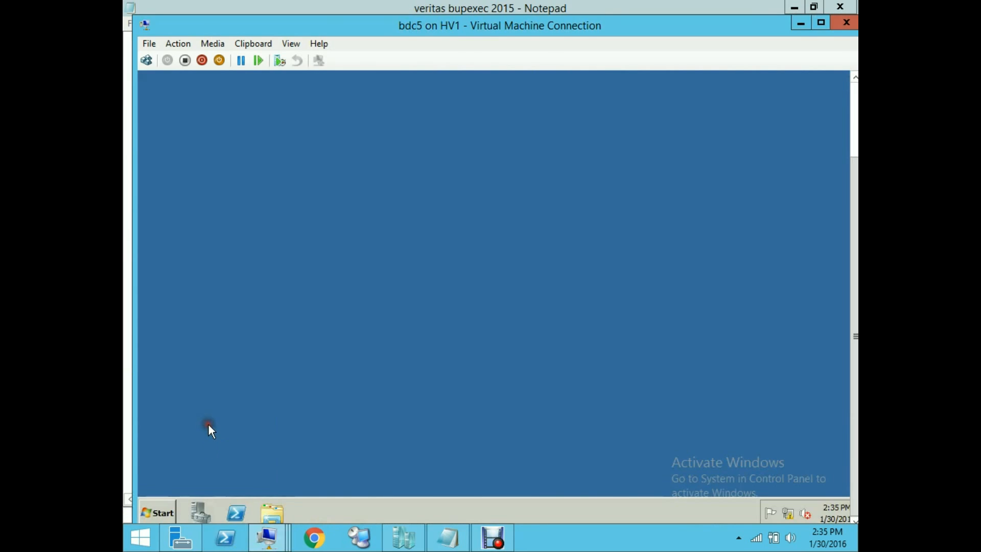
left_click(160, 513)
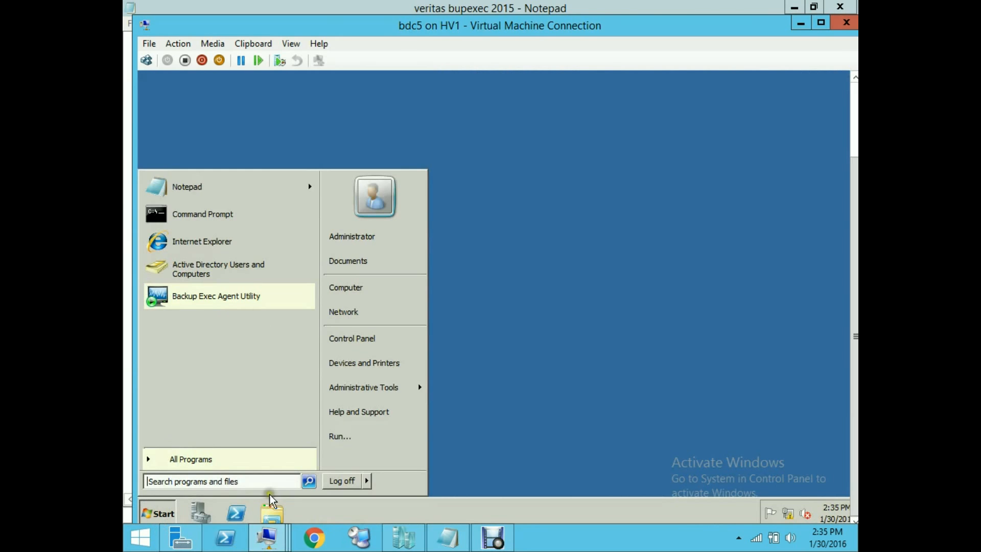
mouse_move(288, 539)
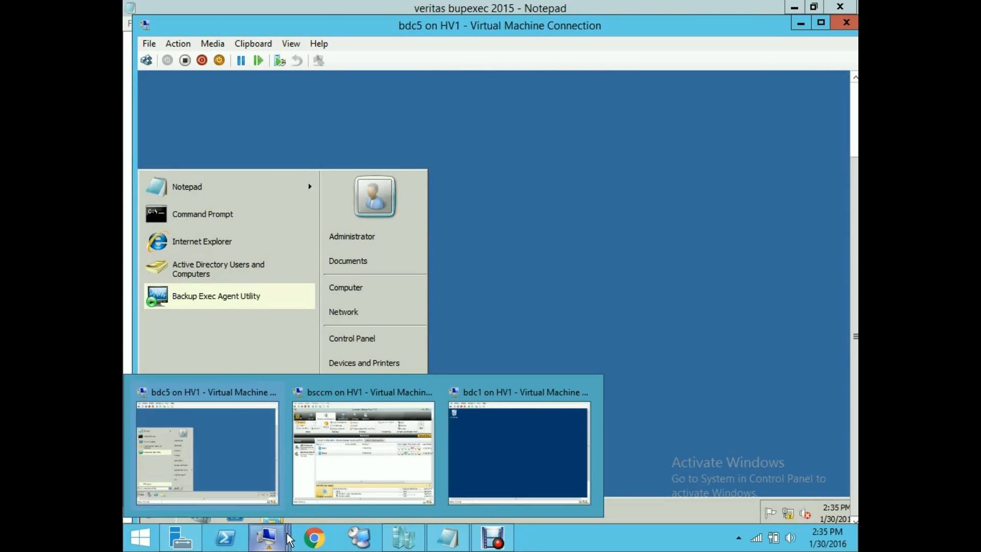
left_click(398, 462)
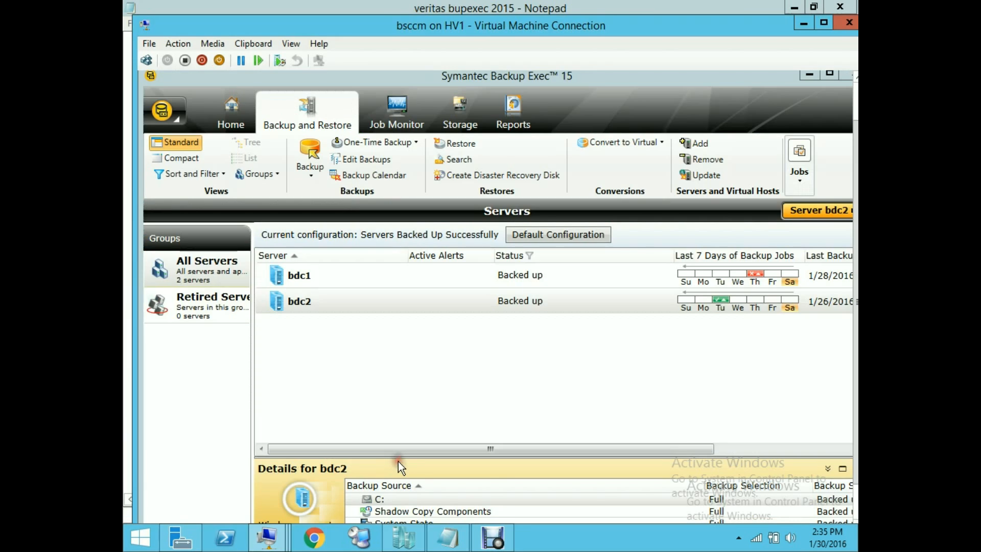
- Look through the Servers and All Storage lists in Backup Exec for the newly added bdc5 server
left_click(360, 314)
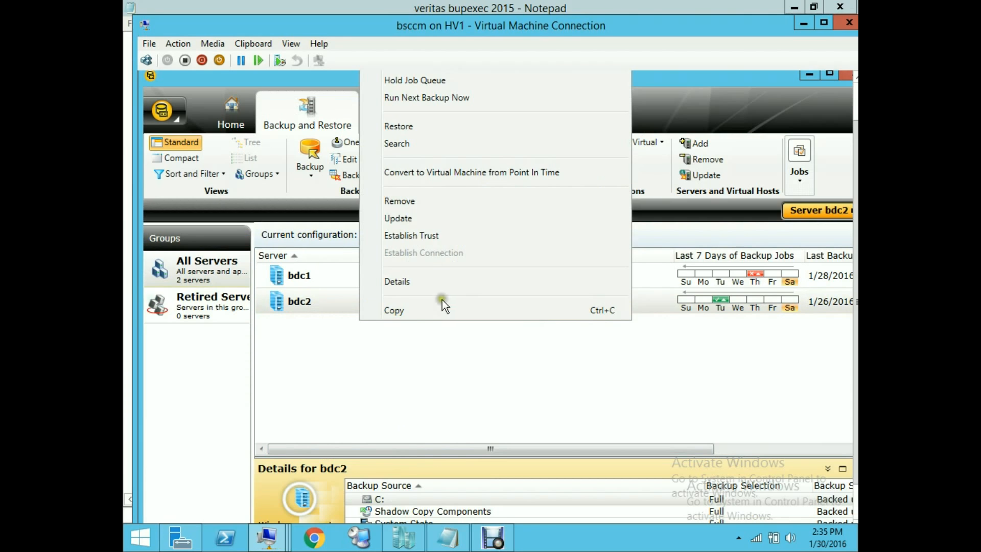
left_click(387, 366)
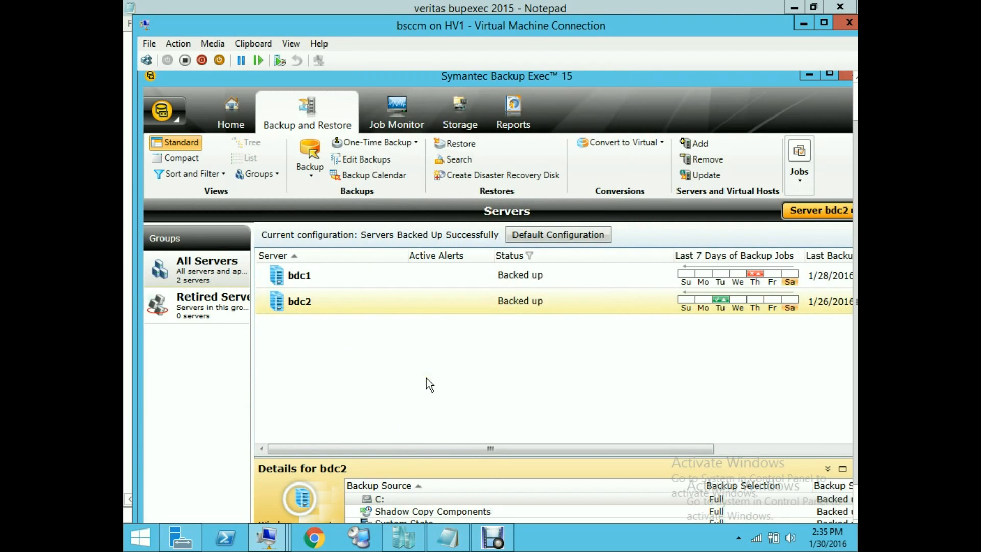
left_click(312, 345)
right_click(329, 373)
left_click(534, 390)
left_click(356, 350)
left_click(458, 119)
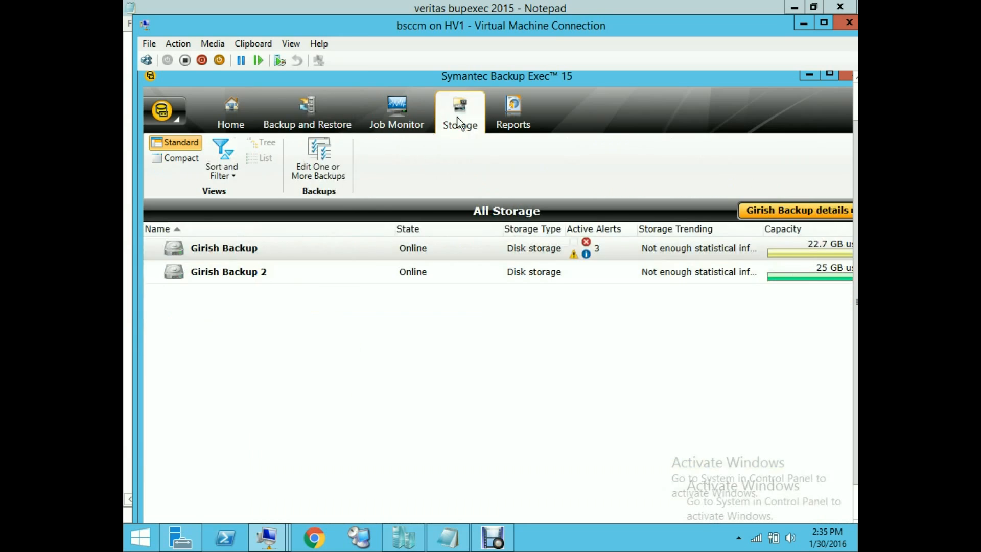
left_click(315, 118)
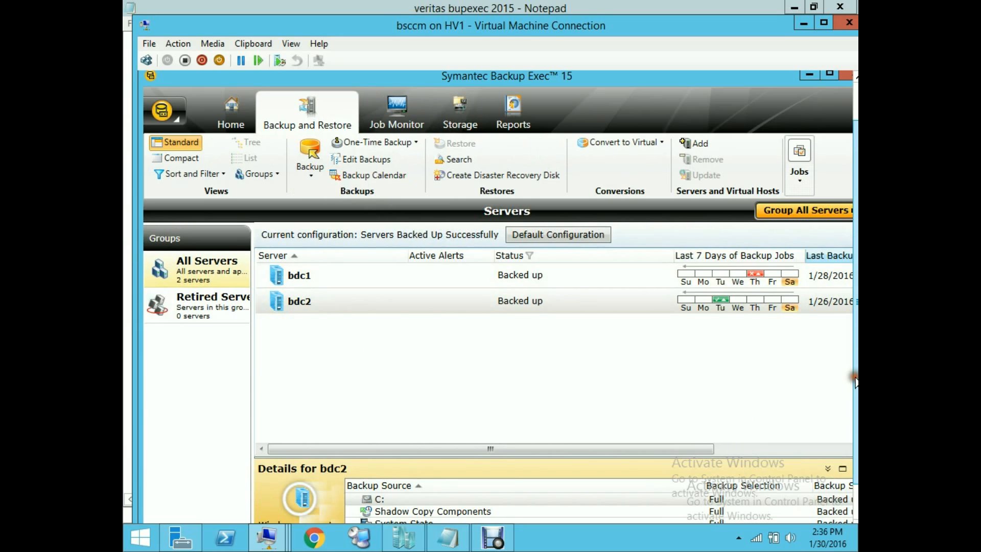
left_click_drag(856, 379, 855, 417)
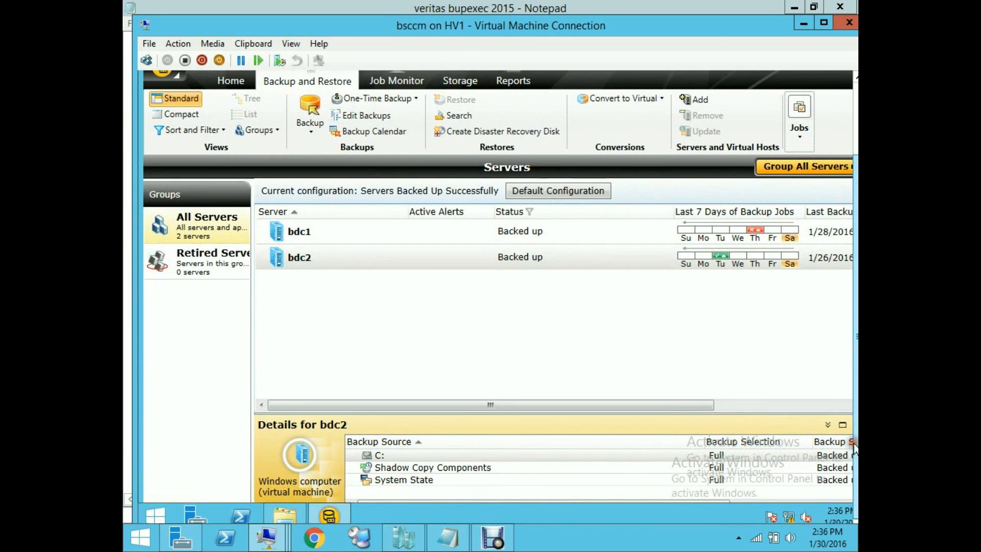
right_click(357, 329)
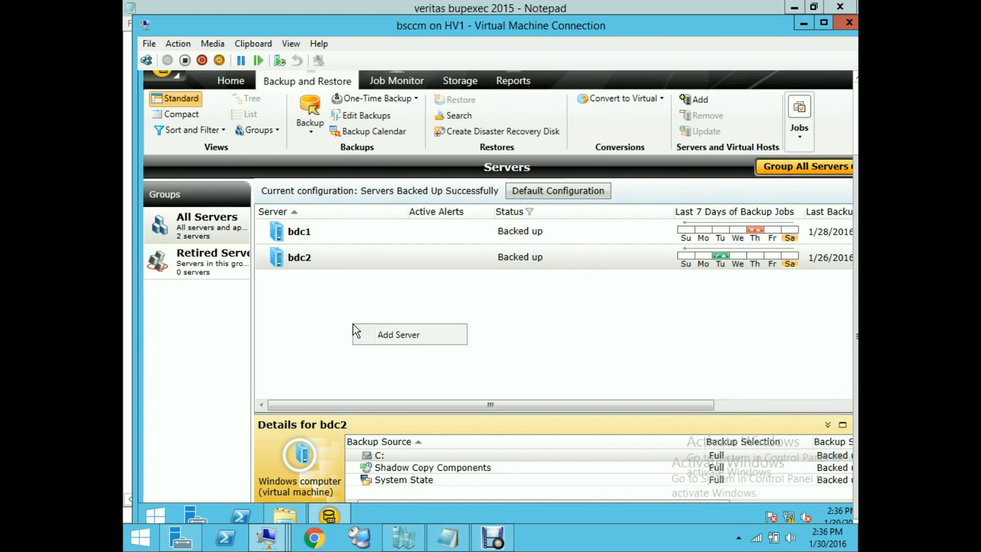
left_click(302, 318)
left_click(389, 264)
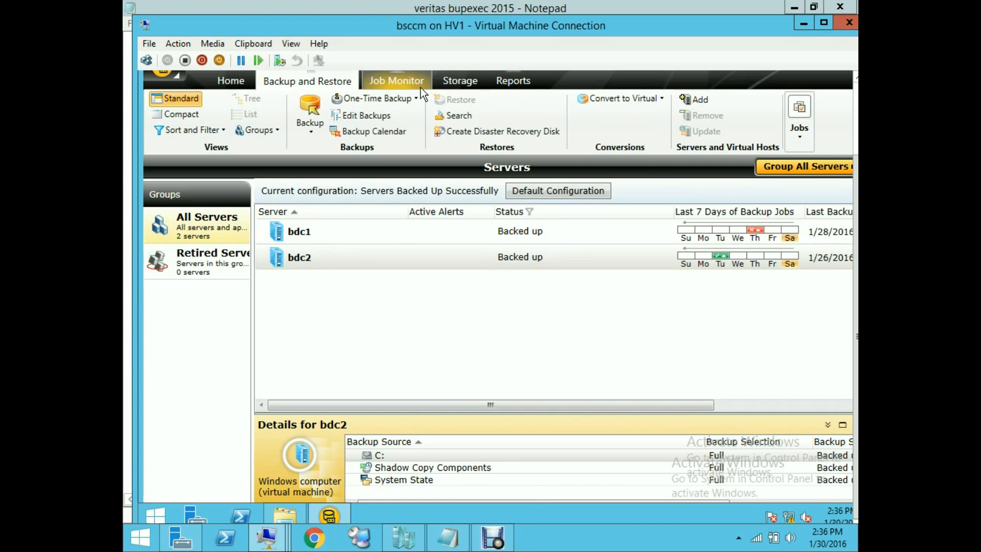
- Display the current jobs and job histories, and open the Backup Calendar for January 2016
left_click(382, 82)
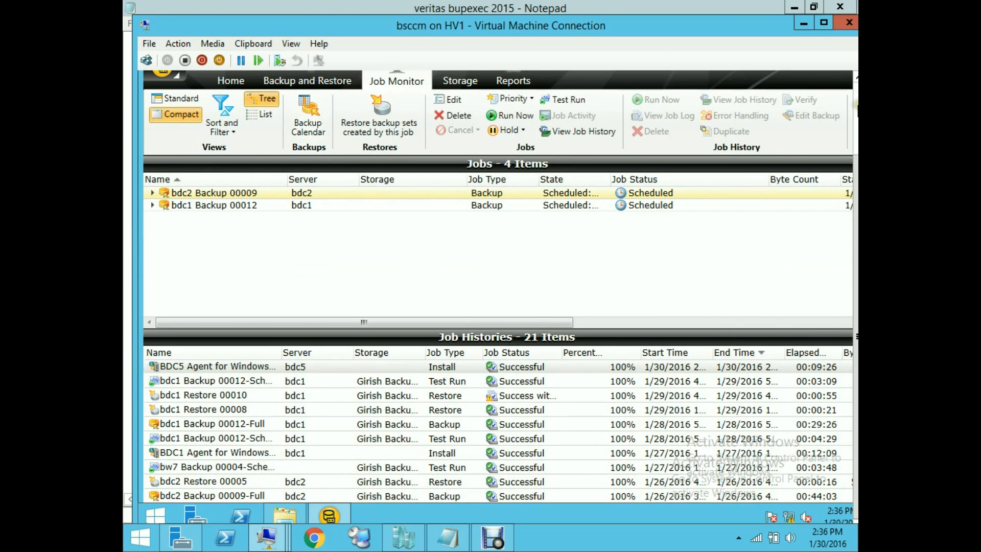
left_click(857, 105)
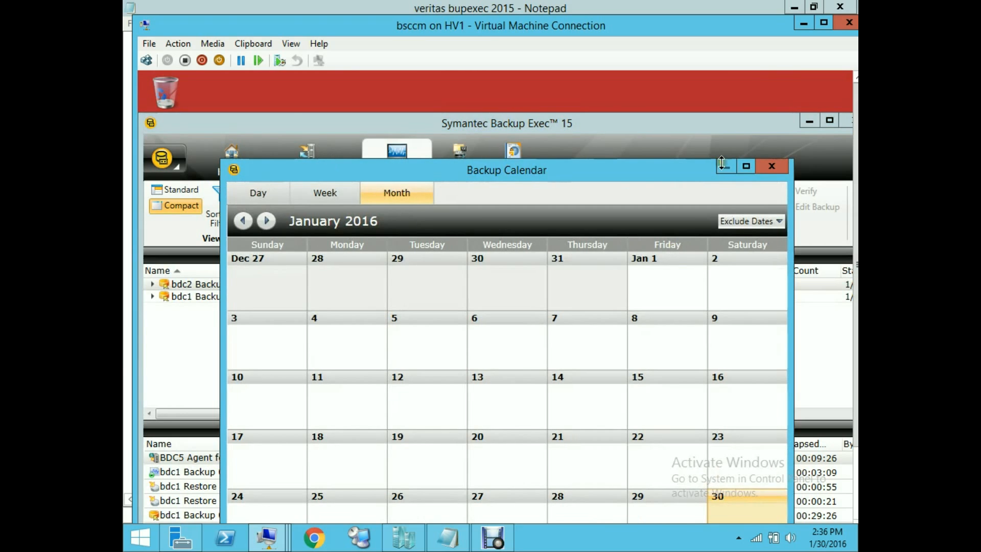
- Close the Backup Calendar and return to the Servers list in Backup and Restore
left_click(761, 164)
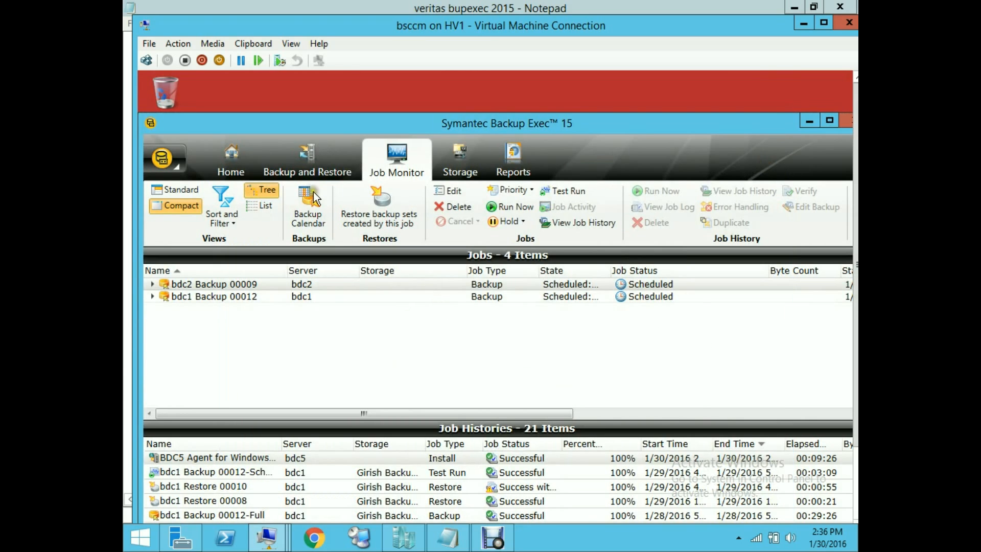
left_click(309, 164)
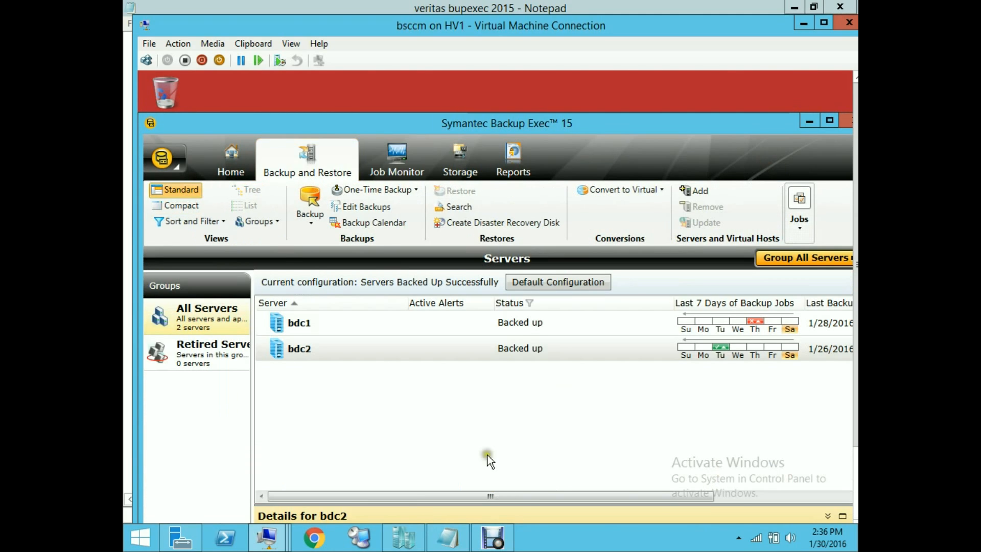
mouse_move(271, 545)
left_click(493, 537)
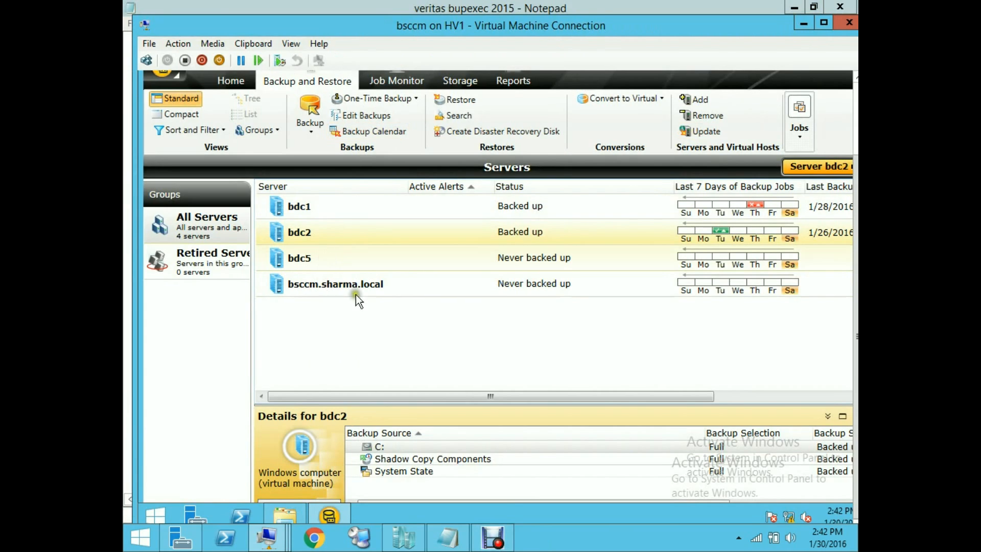
- Start a Back Up to Disk job for the bdc5 server and proceed past the backup method choice to its backup definition
left_click(305, 259)
right_click(306, 260)
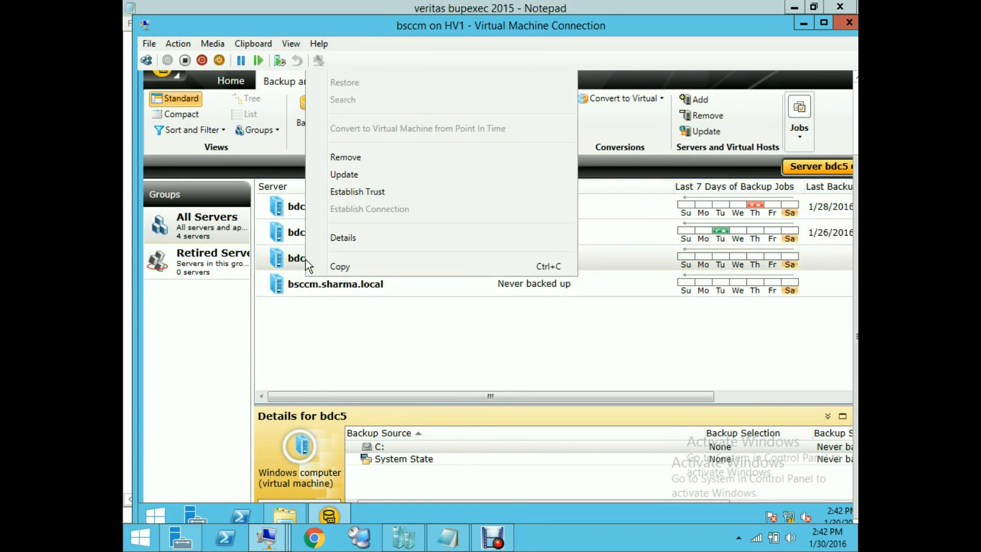
left_click(857, 105)
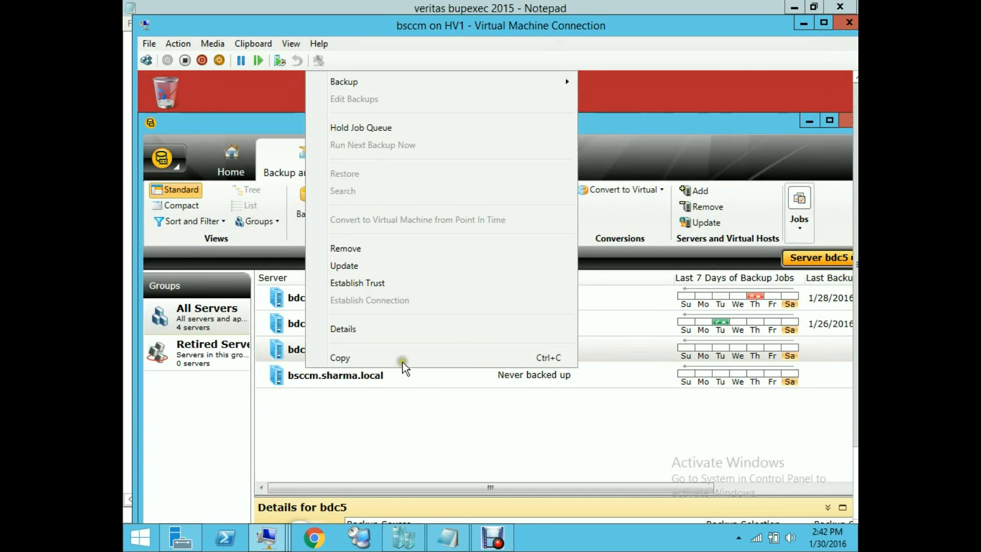
mouse_move(385, 81)
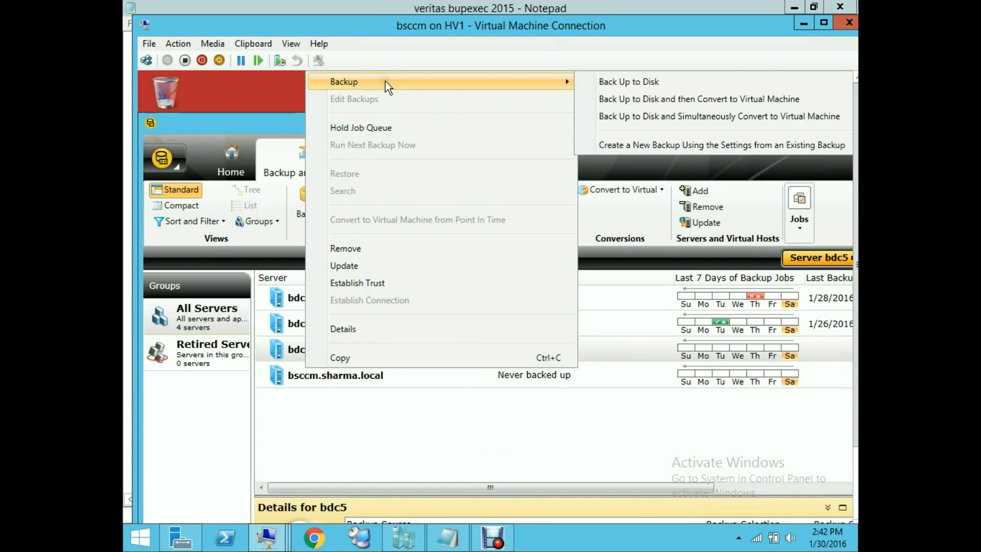
left_click(633, 84)
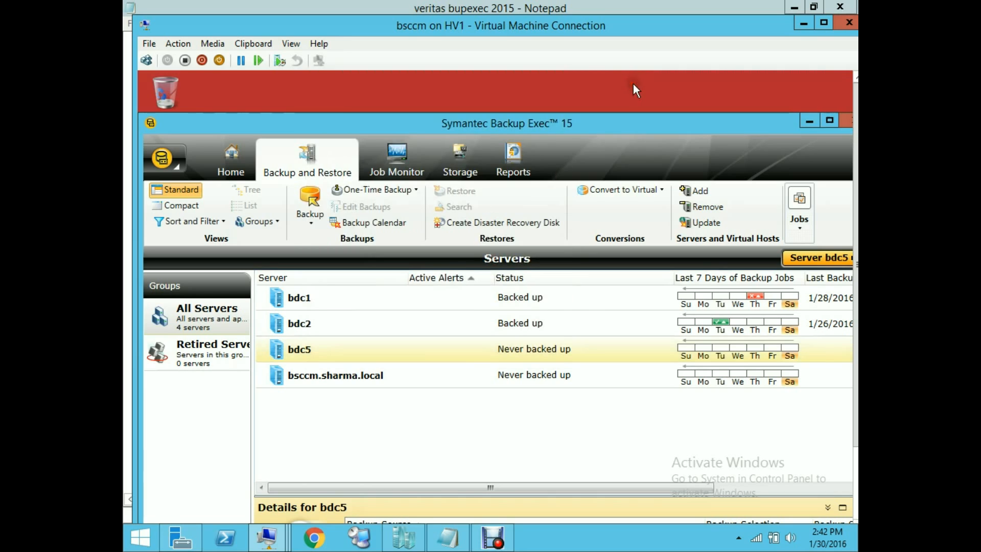
left_click(856, 484)
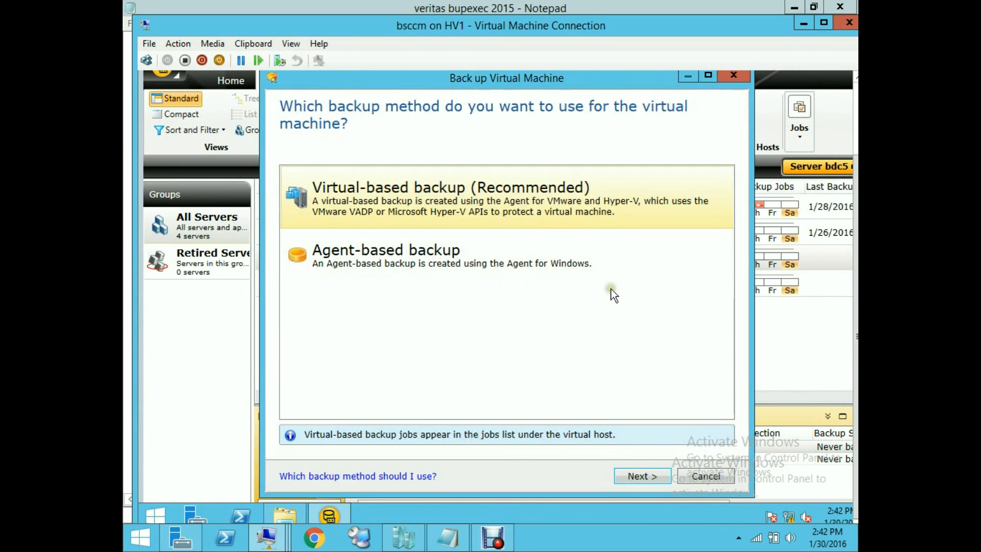
left_click(648, 480)
left_click(643, 476)
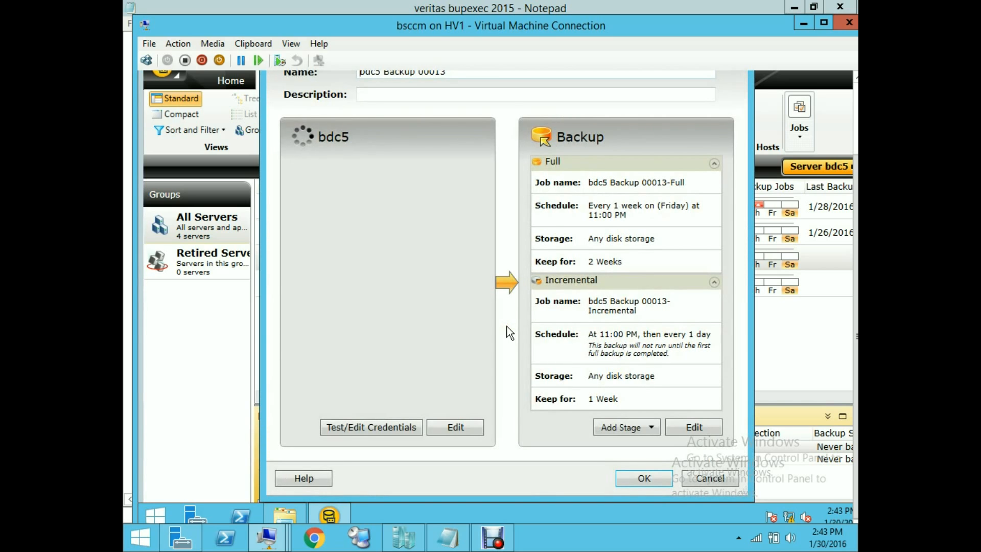
- Test all logon credentials for bdc5, its C: drive and System State, and accept the credentials dialog
left_click(856, 88)
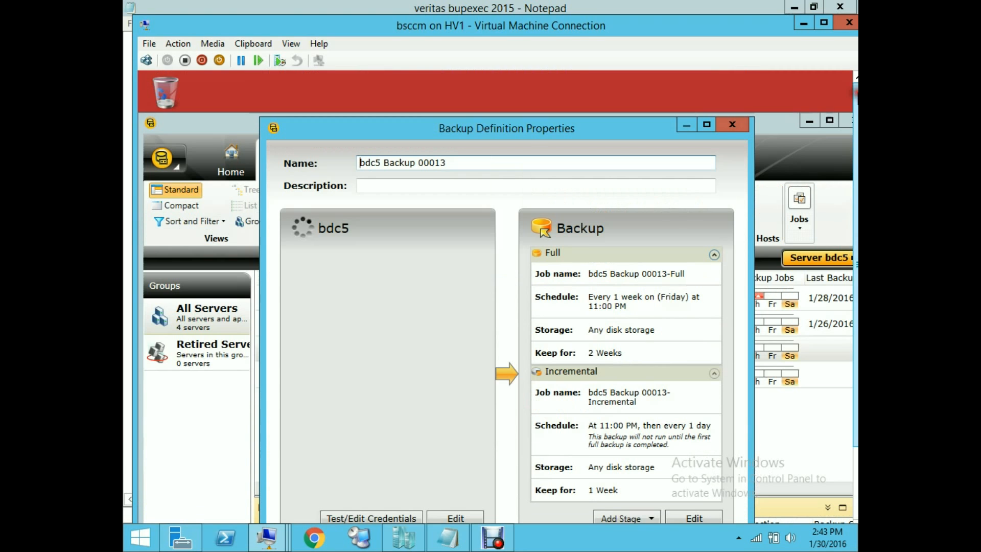
left_click_drag(584, 129, 573, 98)
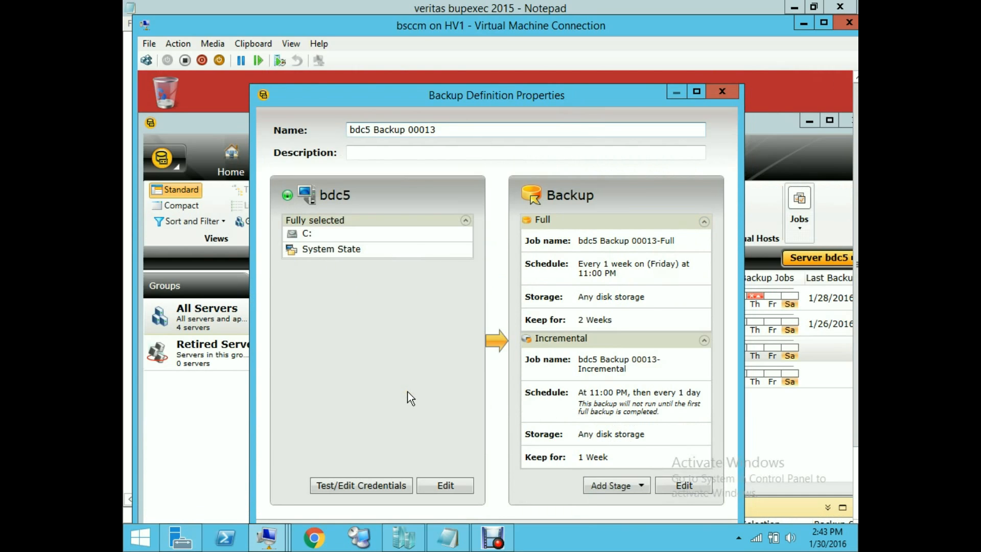
left_click(370, 486)
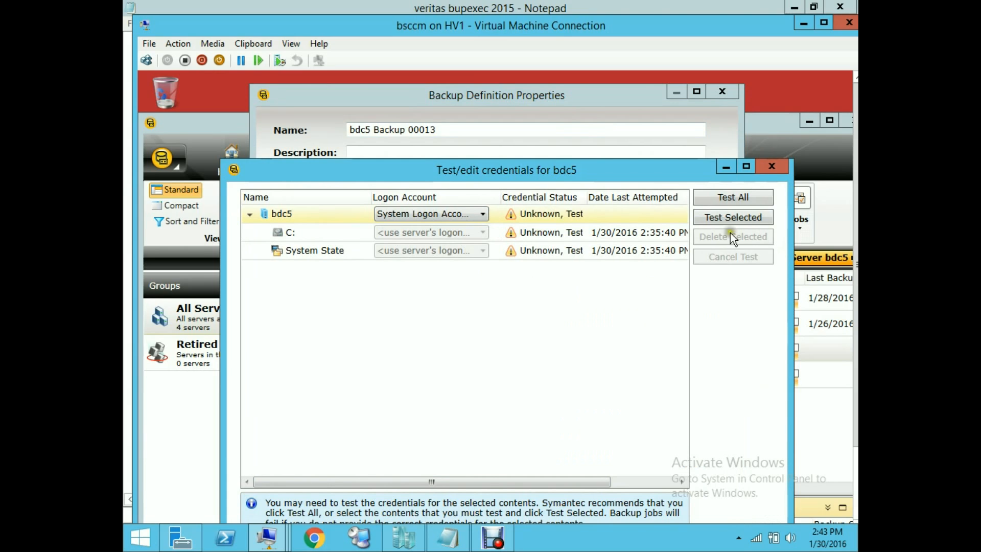
left_click(753, 200)
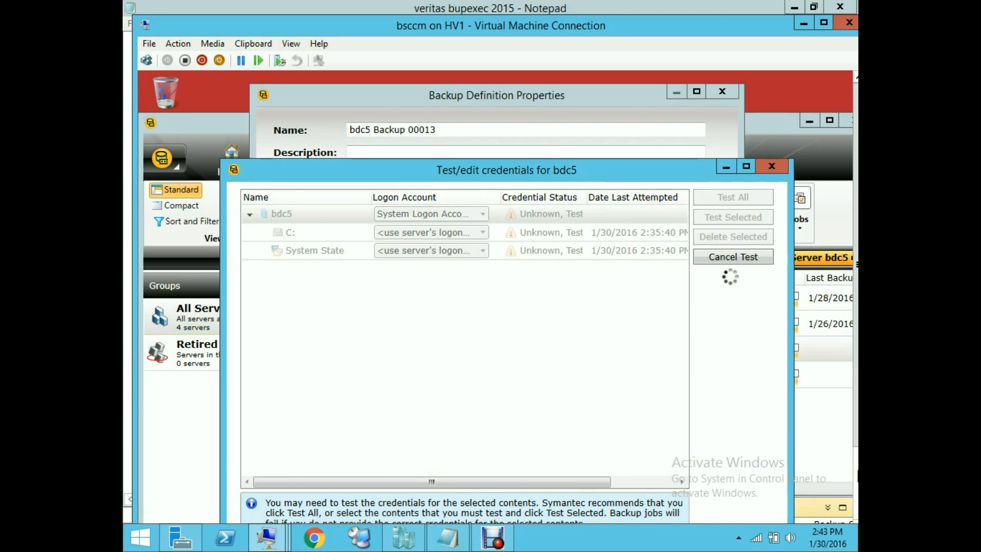
left_click(858, 470)
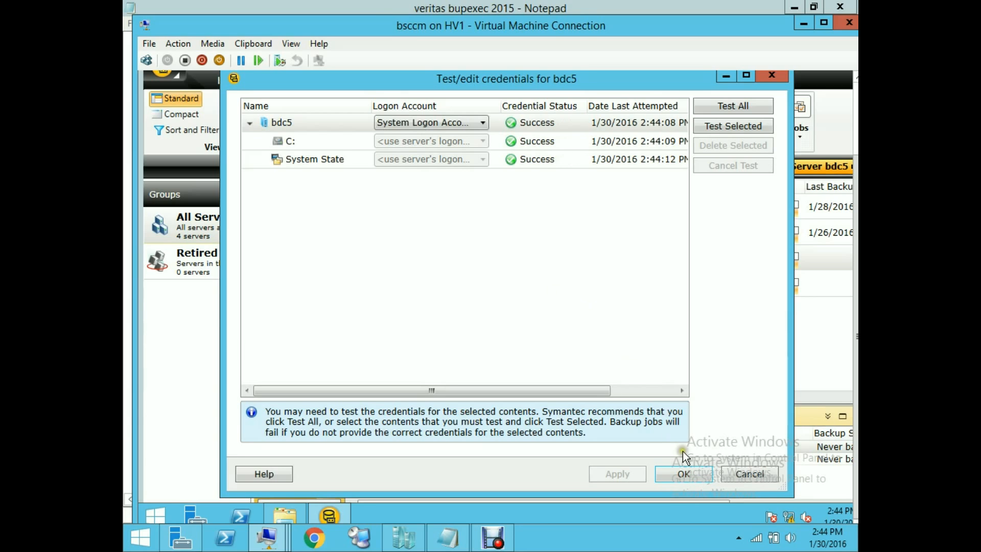
left_click(687, 476)
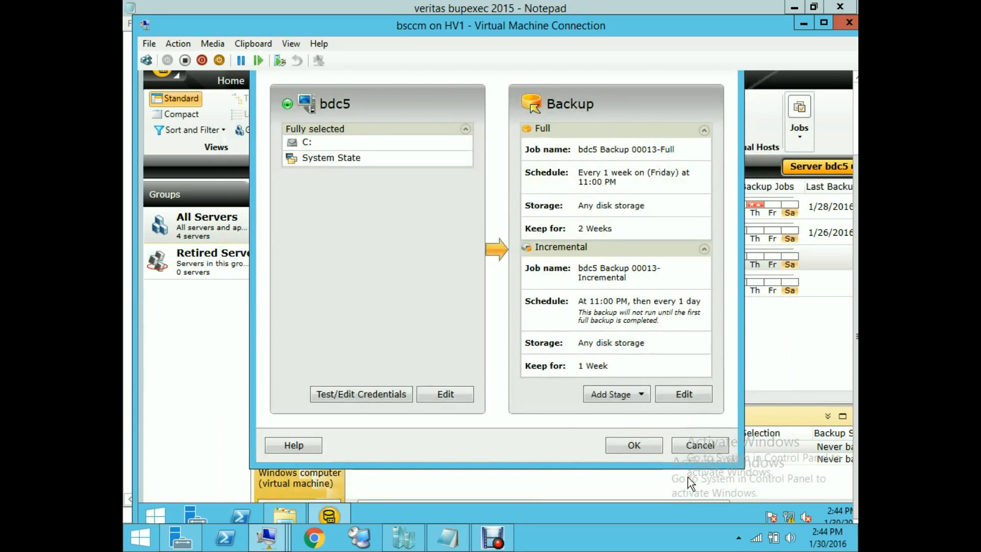
- Set the full backup to run now with no recurring schedule and remove the incremental job from the backup options
left_click(688, 393)
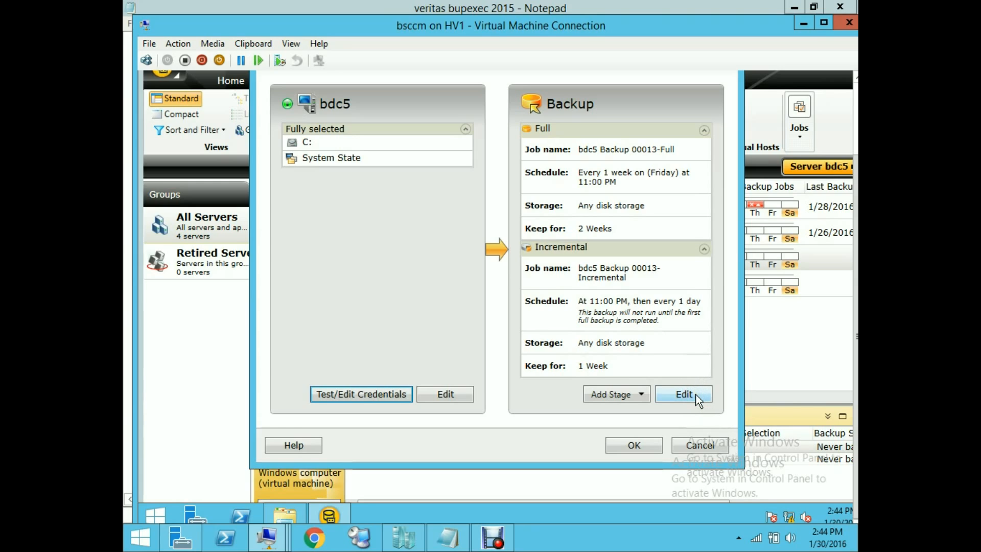
left_click(696, 395)
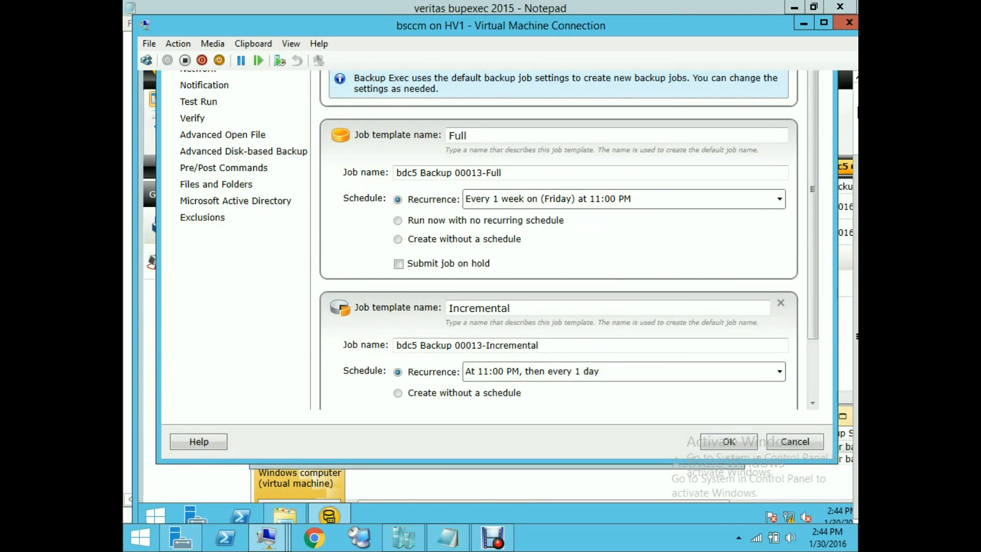
left_click_drag(857, 212, 857, 149)
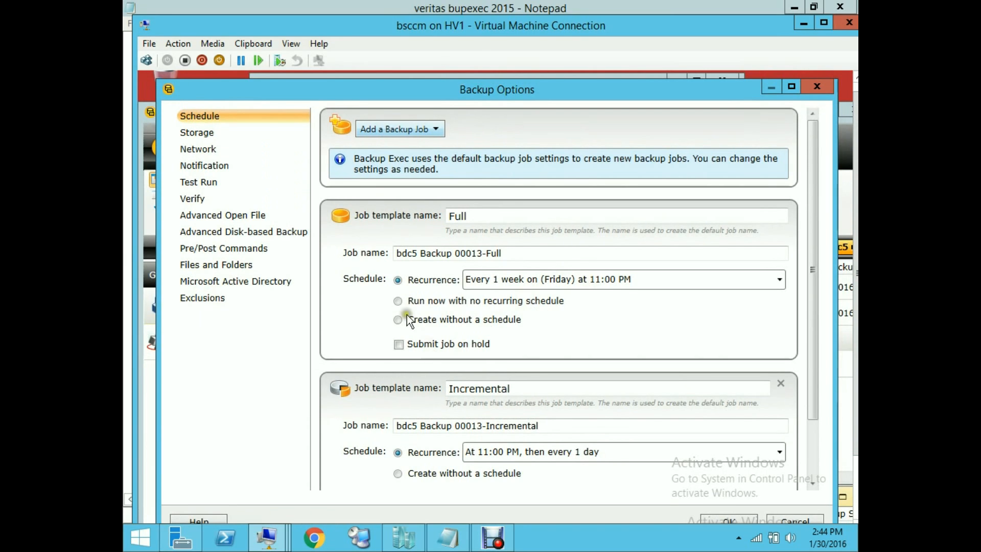
left_click(398, 301)
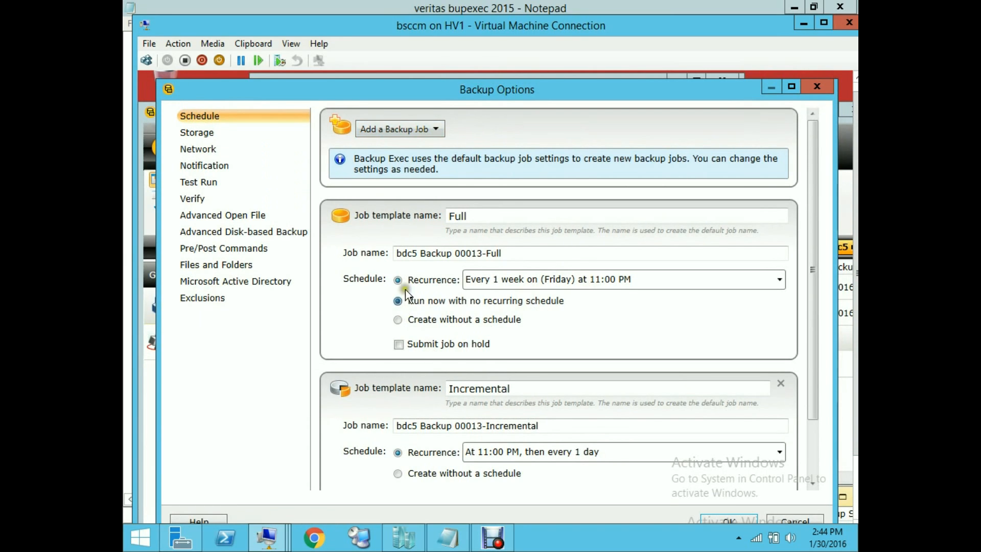
left_click_drag(855, 205, 856, 274)
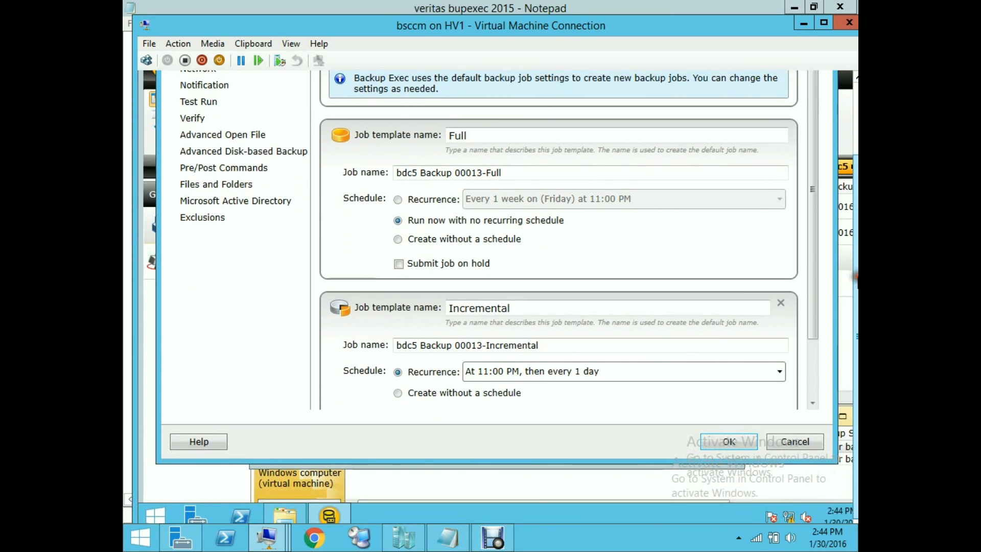
left_click(779, 303)
left_click_drag(855, 199, 854, 147)
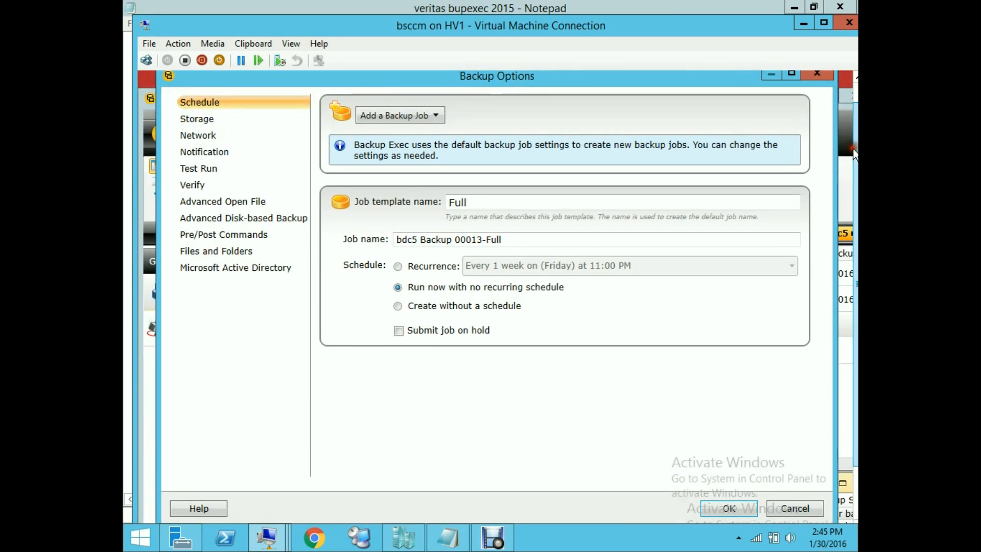
- Set the full backup's storage to the BSCCM disk device with 14 GB free
left_click(199, 123)
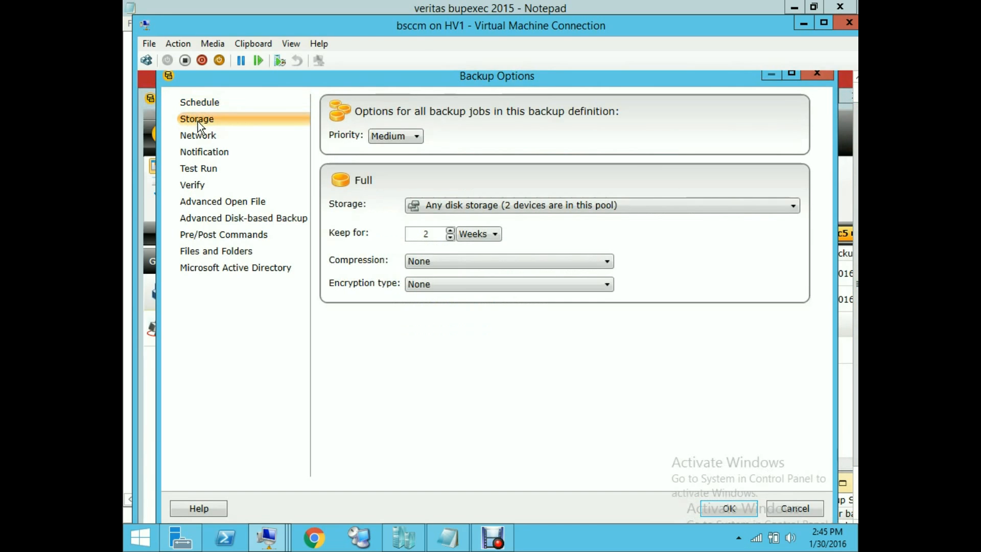
left_click(795, 206)
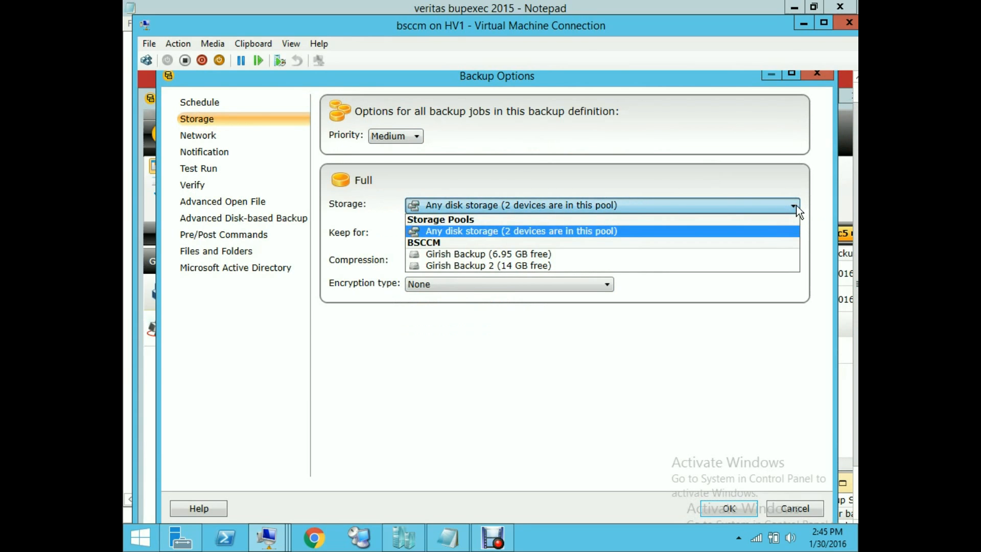
left_click(502, 270)
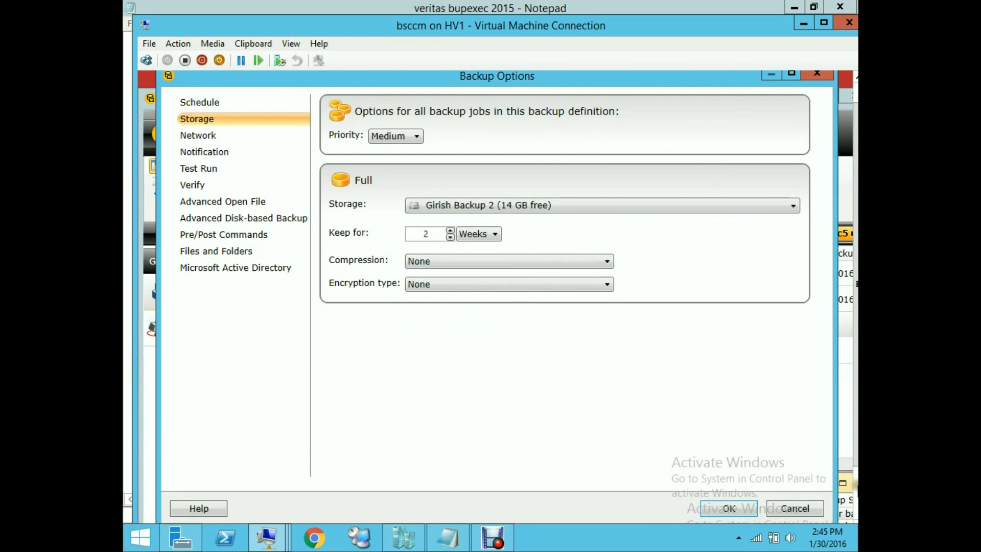
- Check the free space on the New Volume (V:) drive in File Explorer, and return to the Backup Options
scroll(854, 483, "down", 2)
left_click(285, 515)
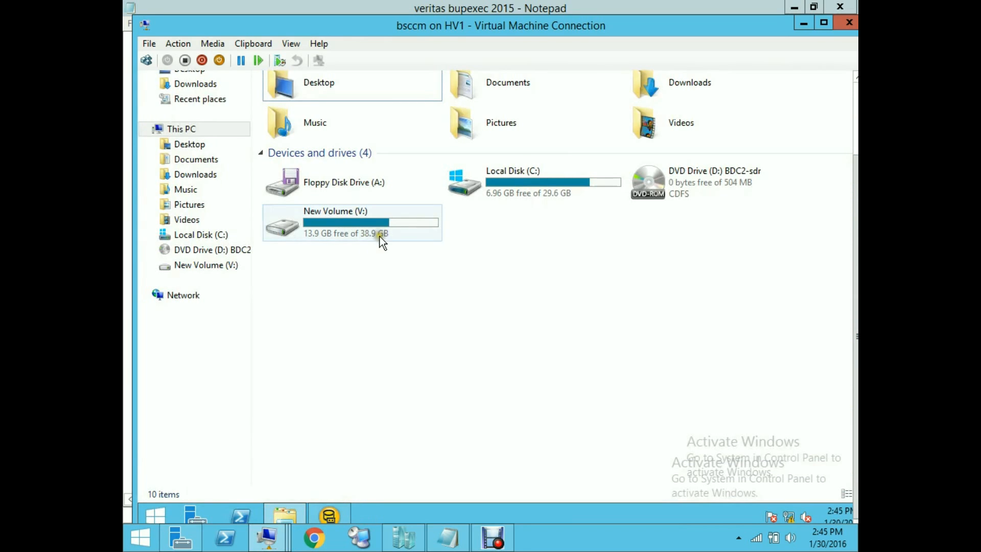
left_click(855, 112)
left_click(811, 79)
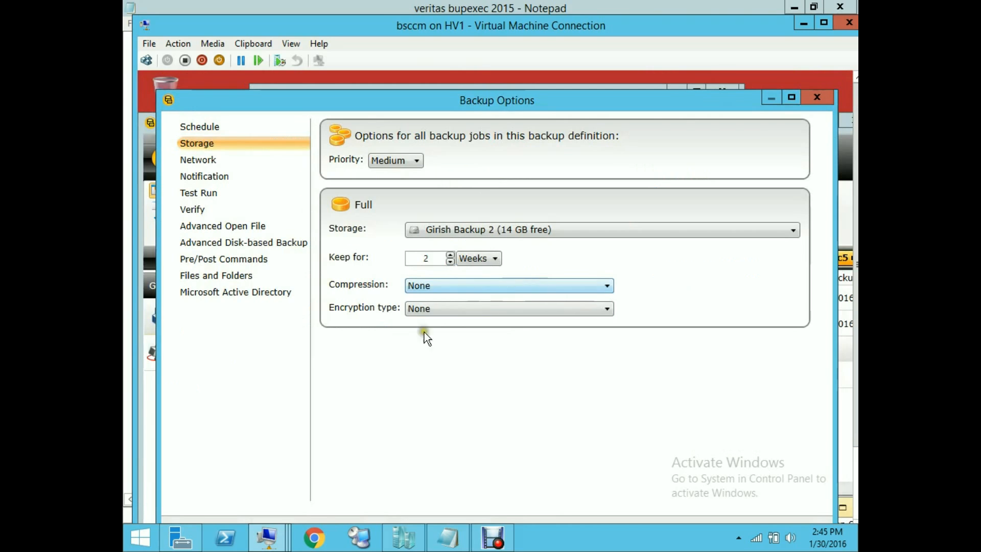
- Set the full backup's retention period to 1 week
left_click(433, 256)
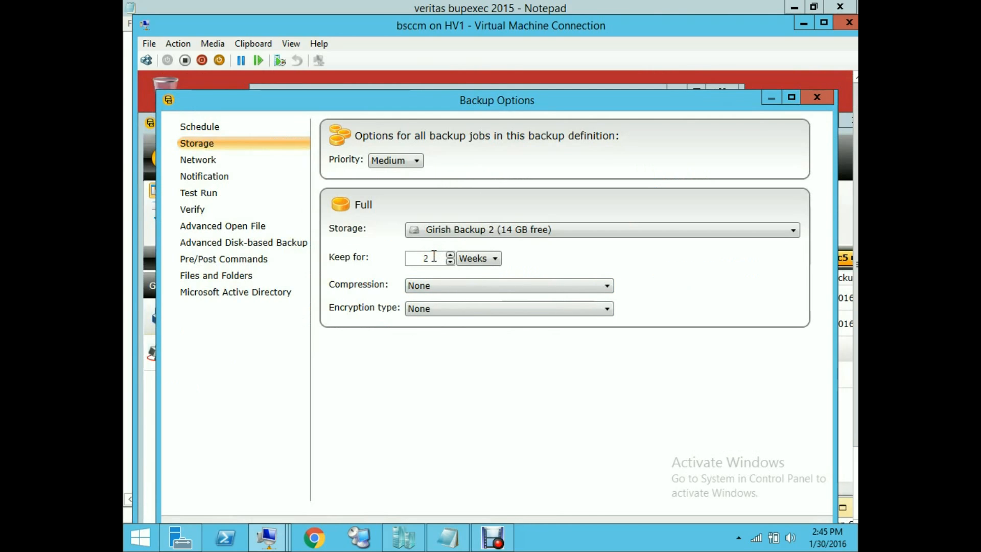
left_click_drag(431, 260, 418, 270)
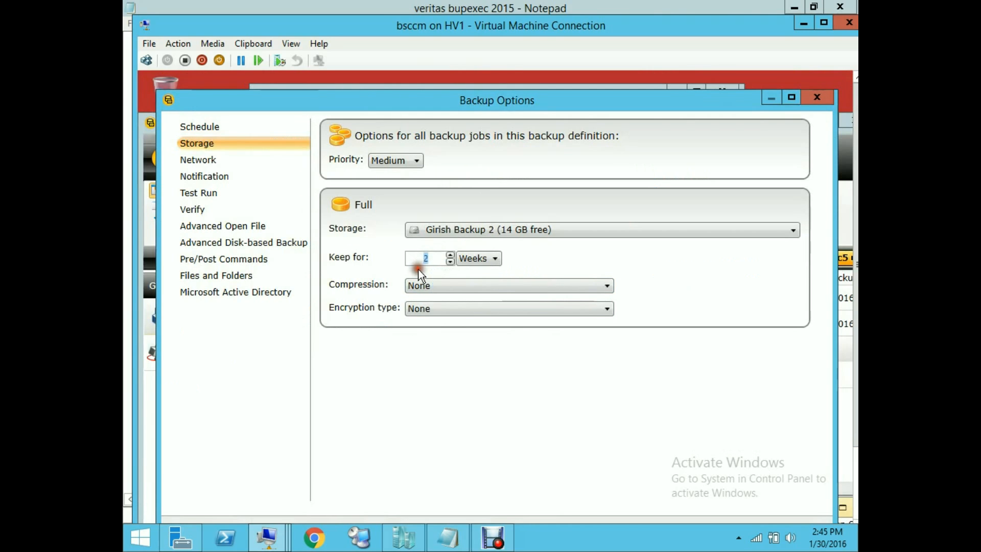
left_click(495, 259)
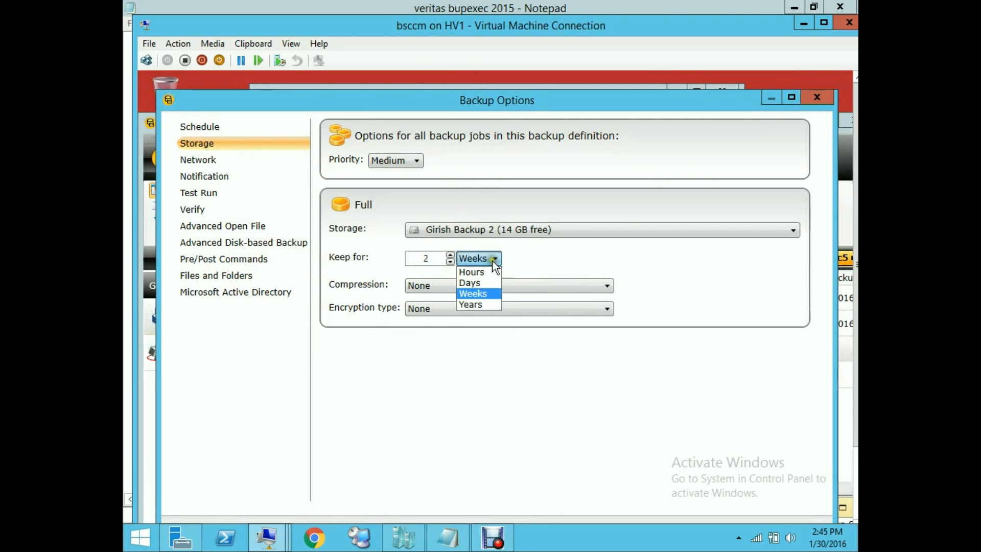
left_click(479, 283)
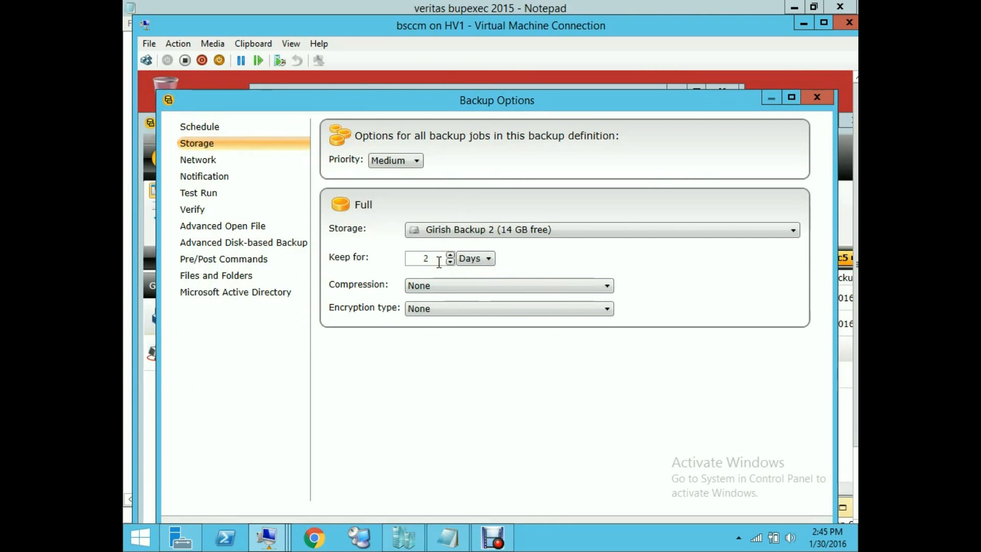
left_click(439, 263)
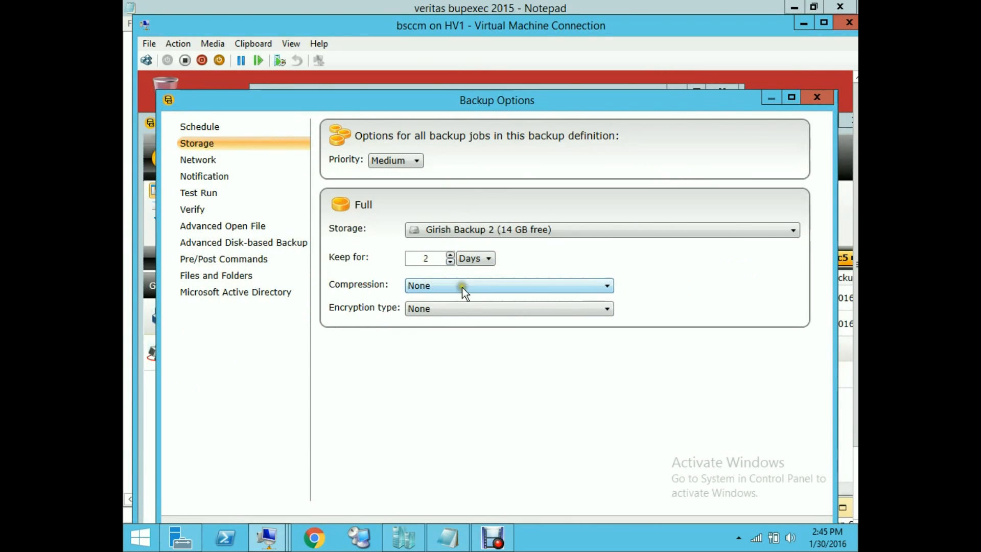
left_click(485, 260)
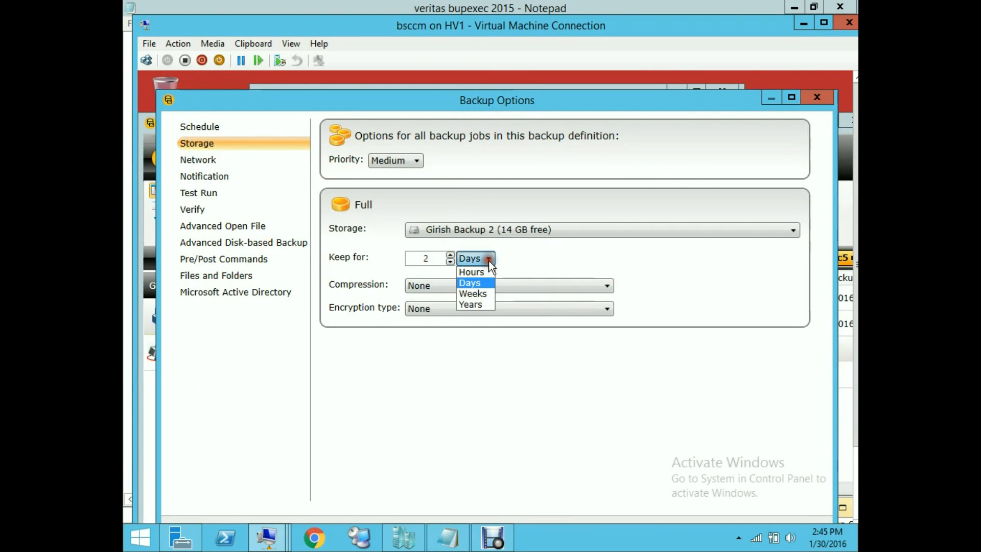
left_click(477, 294)
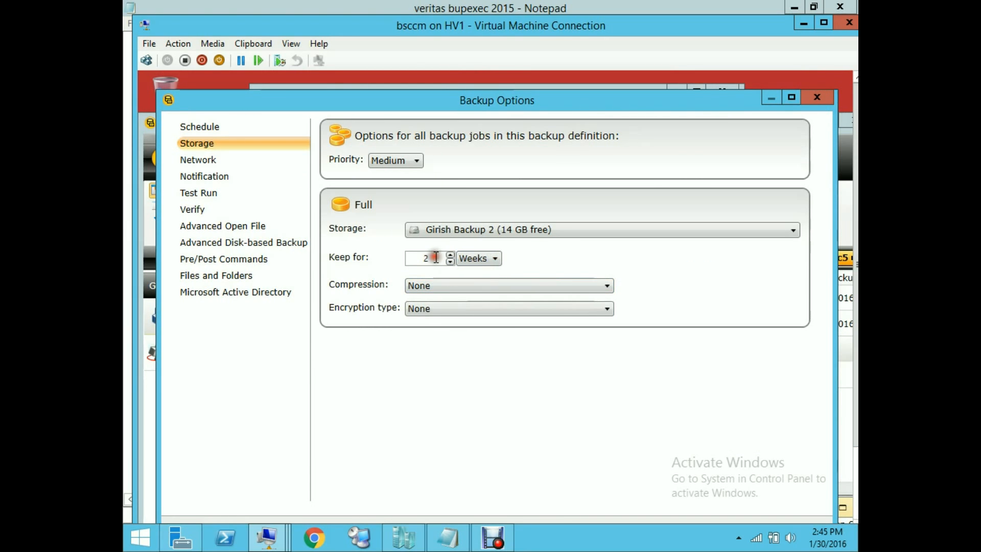
key("BackSpace")
type("1")
- Review the full backup's Network, Notification, Test Run, Verify and Microsoft Active Directory options
left_click(196, 160)
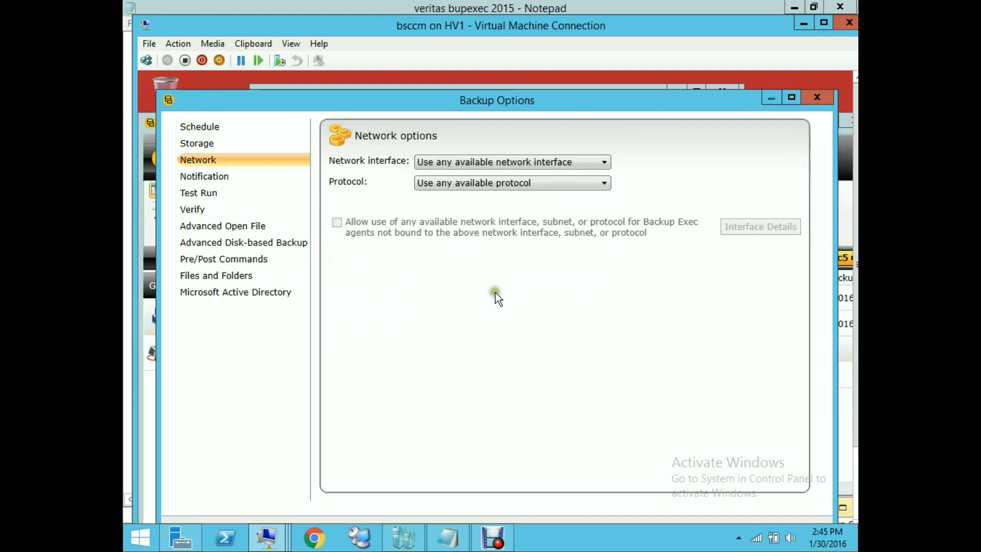
left_click(210, 178)
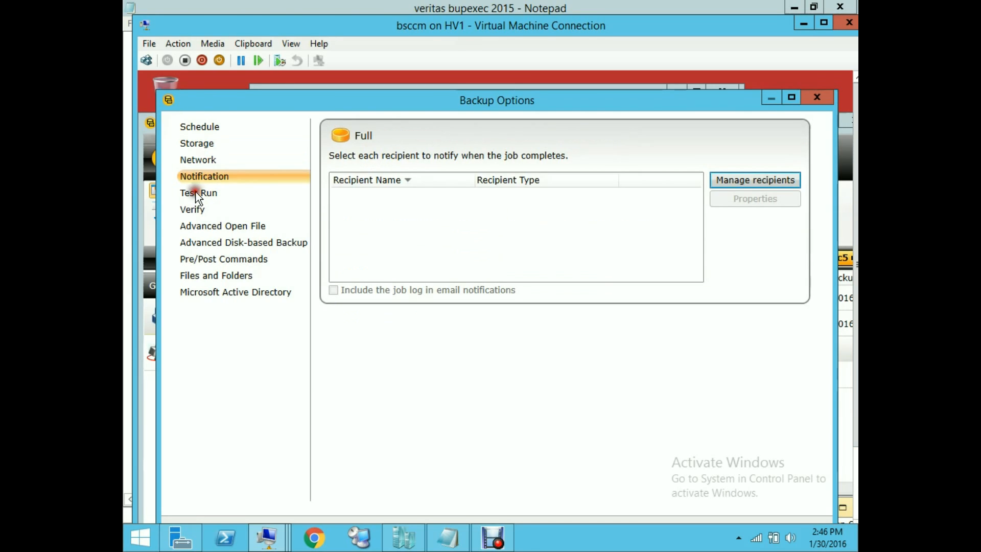
left_click(195, 193)
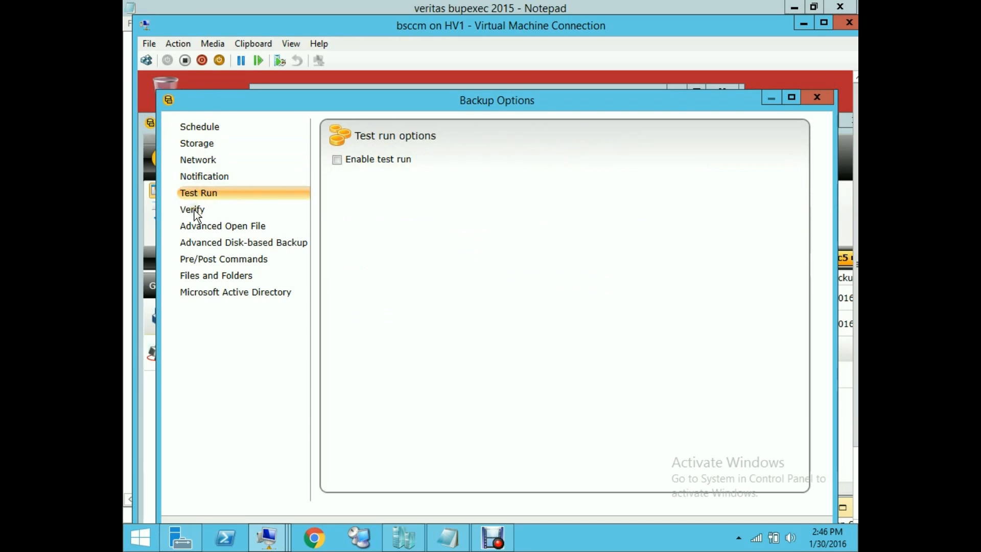
left_click(194, 211)
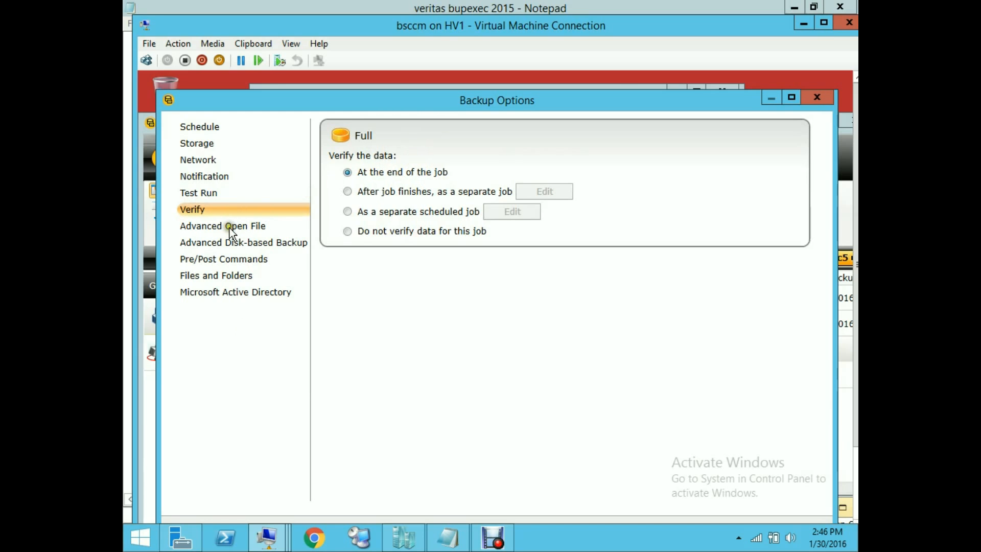
left_click(856, 474)
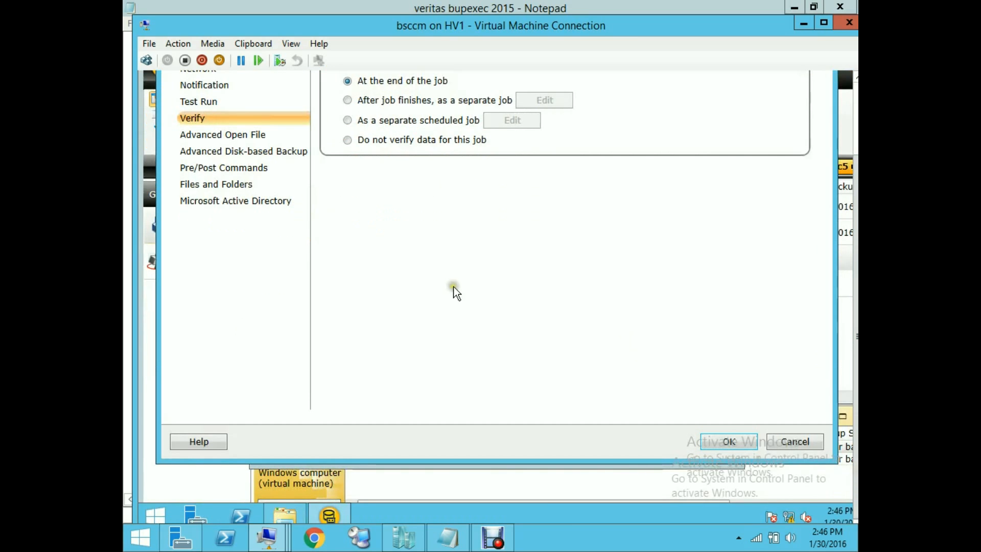
left_click(249, 205)
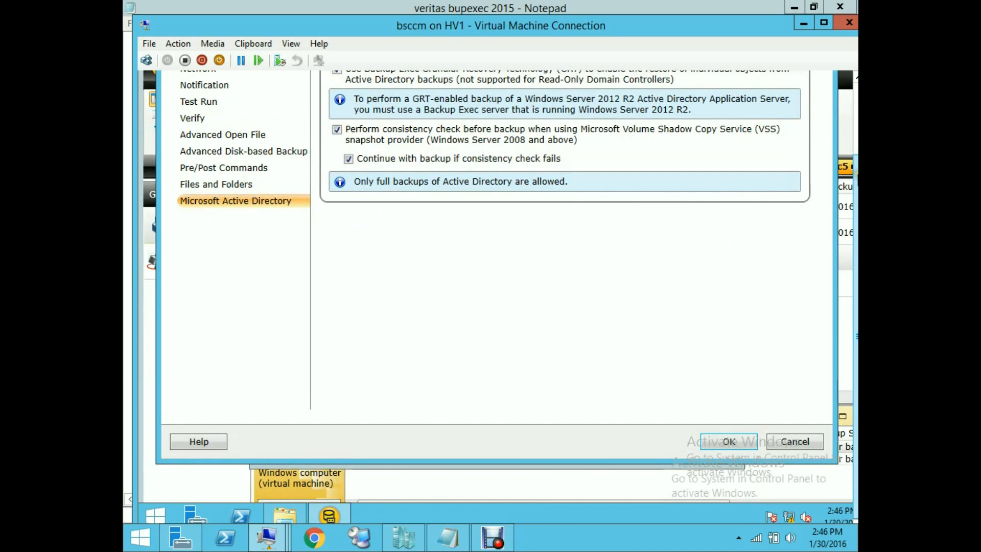
left_click(856, 113)
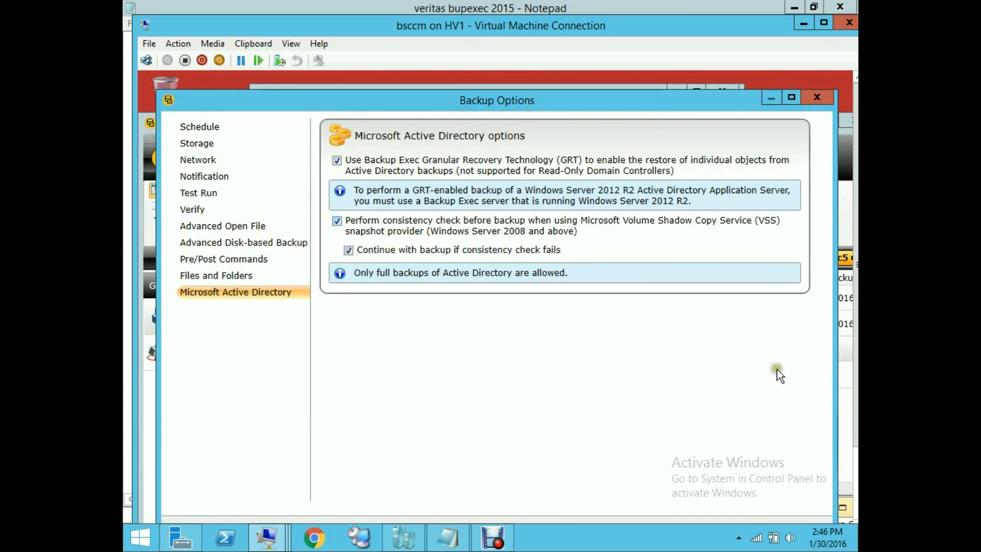
- Accept the backup options and submit the full backup job for bdc5
left_click(856, 493)
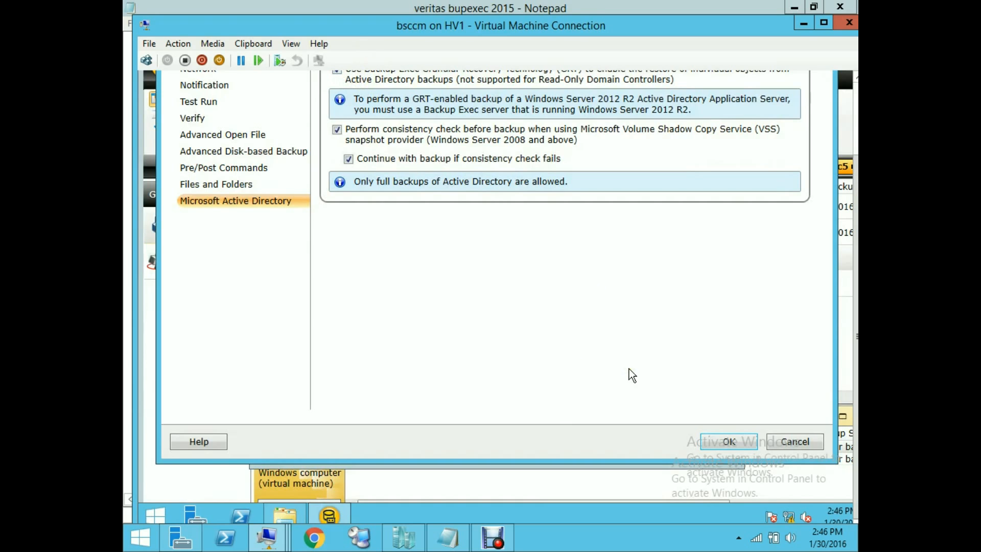
left_click(741, 440)
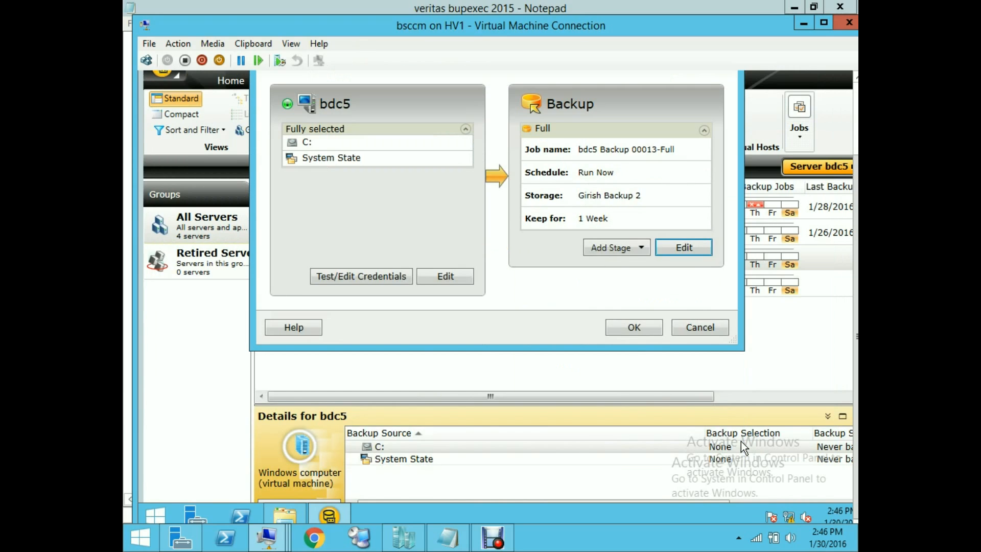
left_click(637, 321)
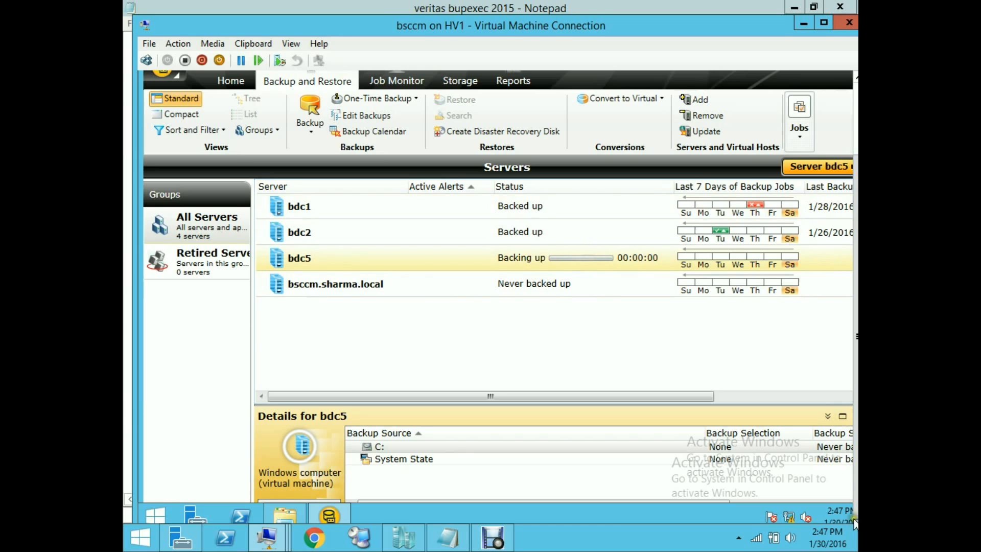
- Check the status of the running bdc5 backup job in the Job Monitor
left_click(857, 125)
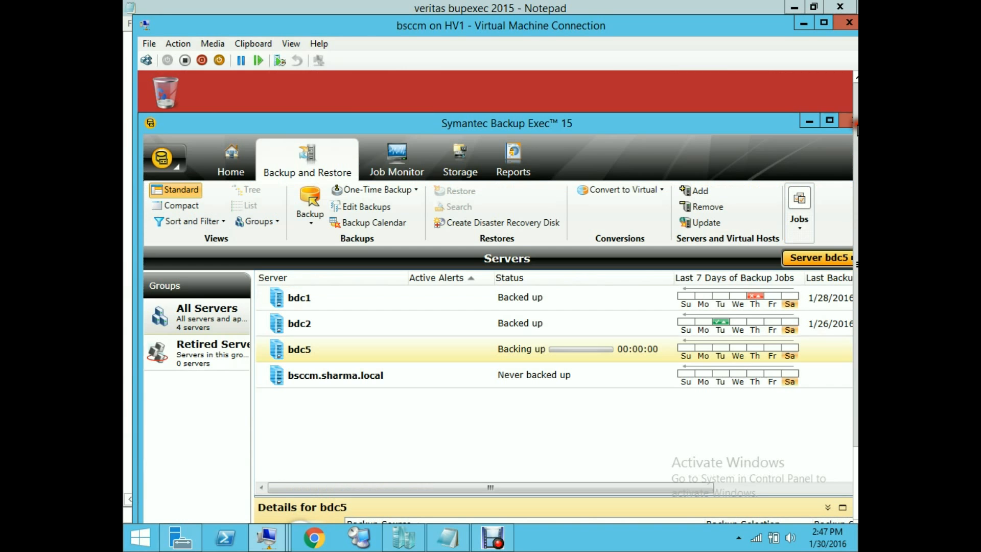
left_click(392, 161)
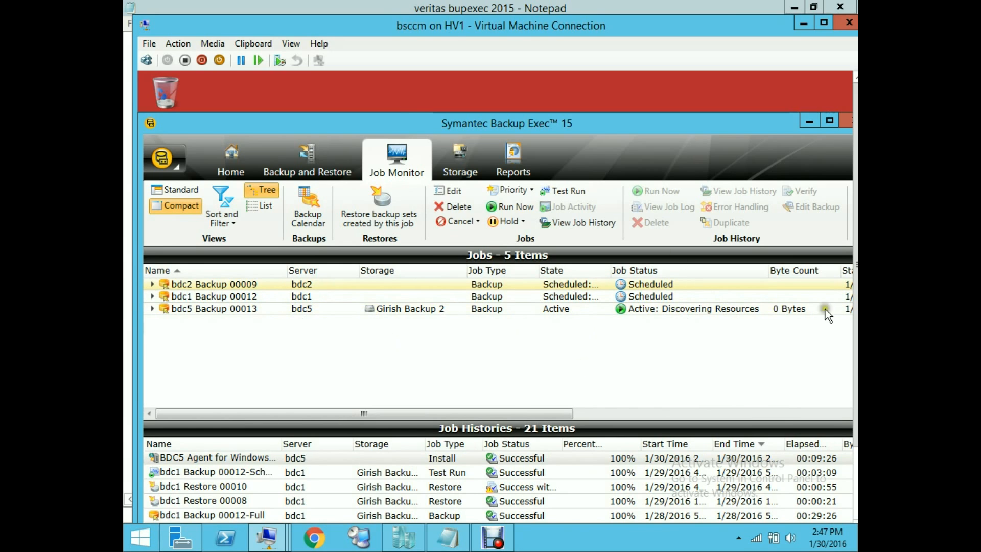
left_click_drag(856, 304, 857, 258)
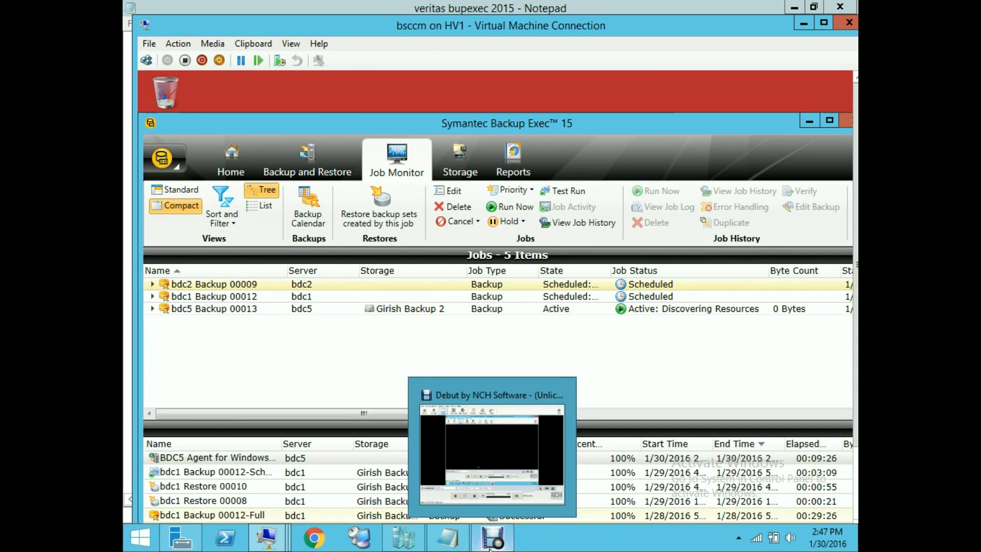
mouse_move(491, 548)
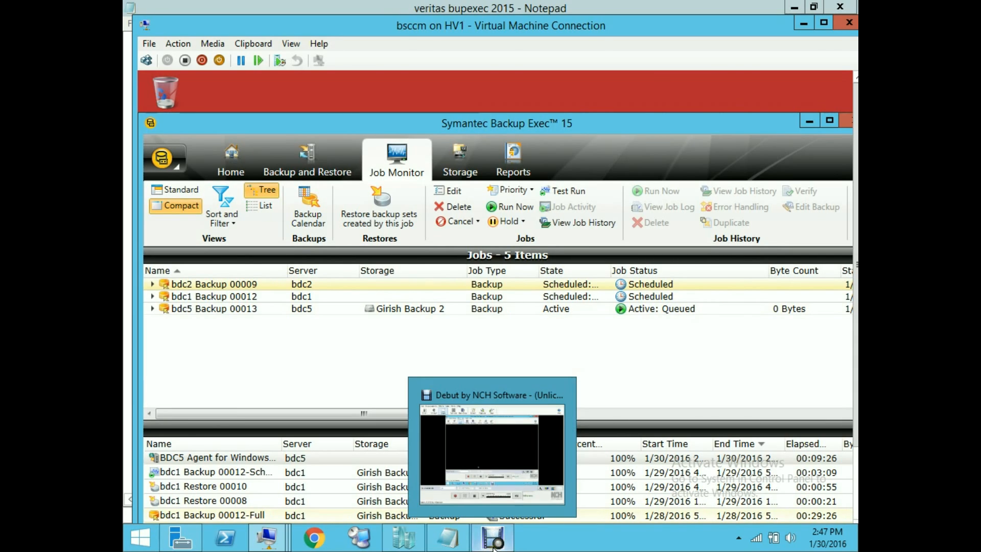
left_click(494, 546)
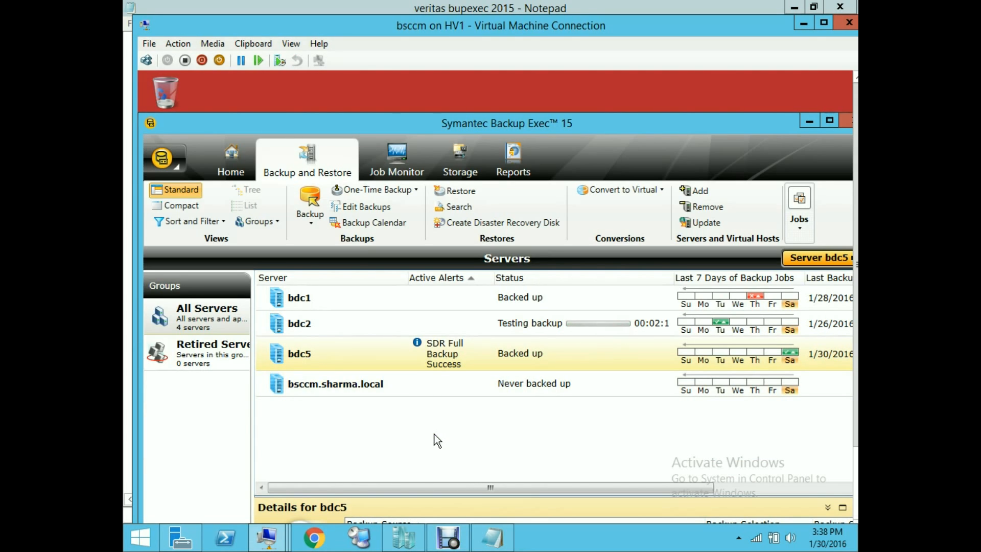
- Check the bdc5 full backup in the job histories, consult the topic list in Notepad, and return to the bsccm virtual machine
left_click(402, 154)
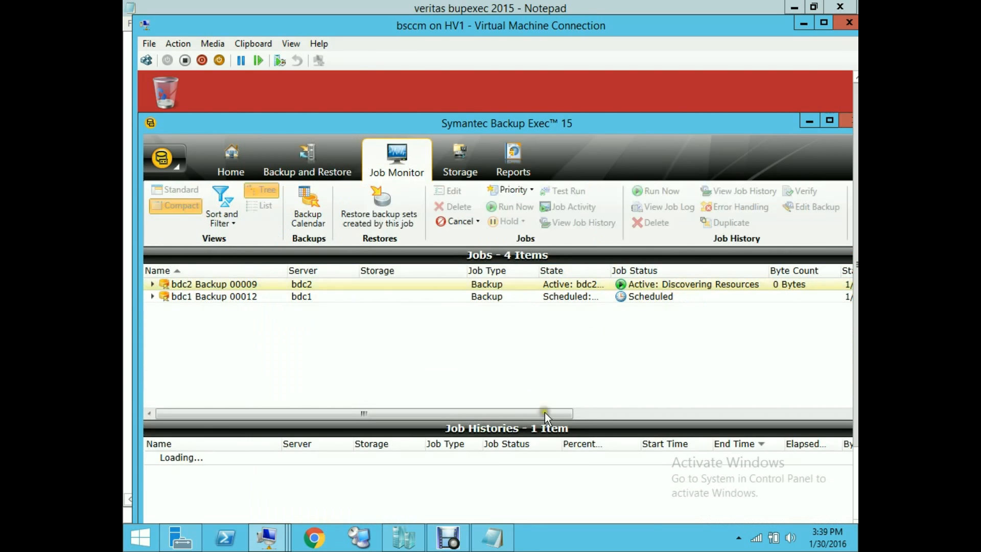
left_click_drag(856, 202, 856, 309)
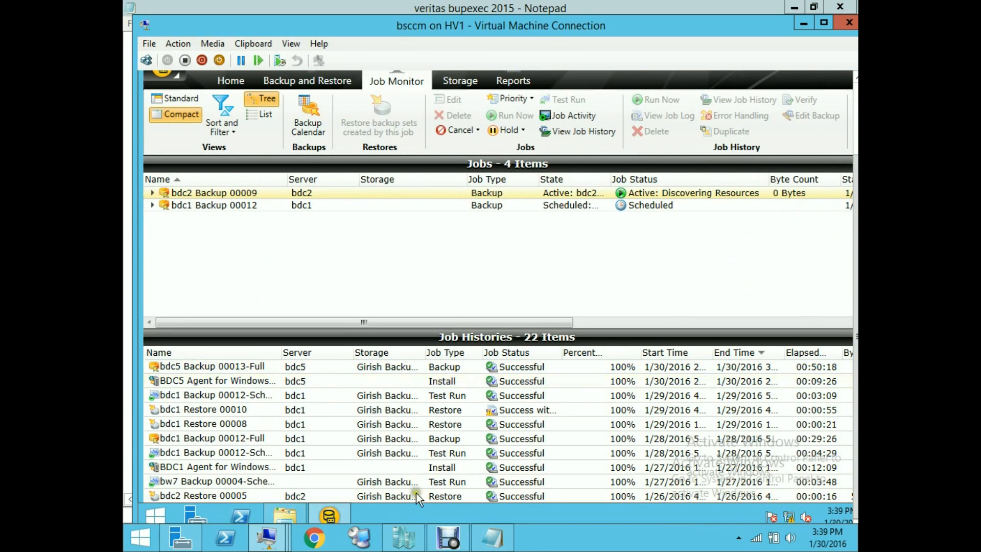
left_click(492, 537)
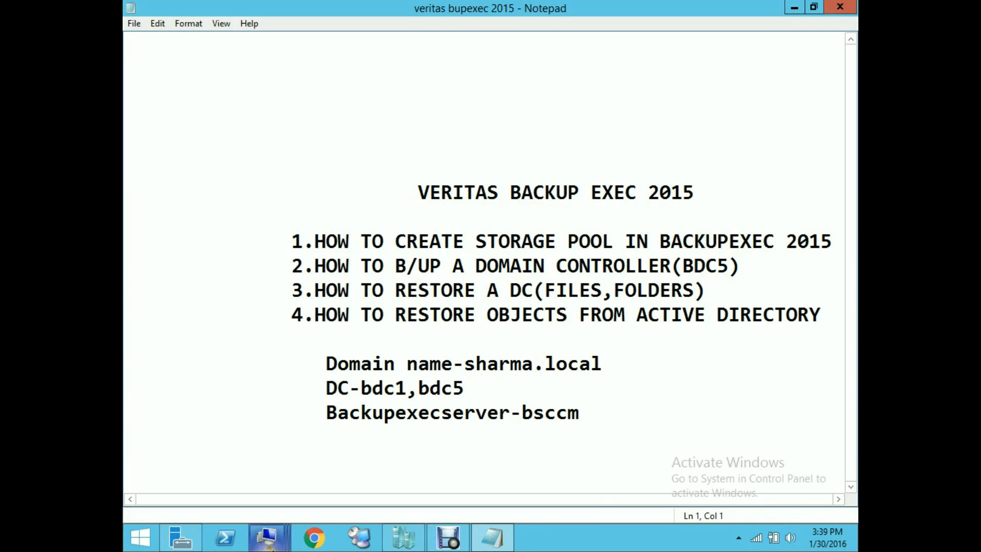
mouse_move(268, 543)
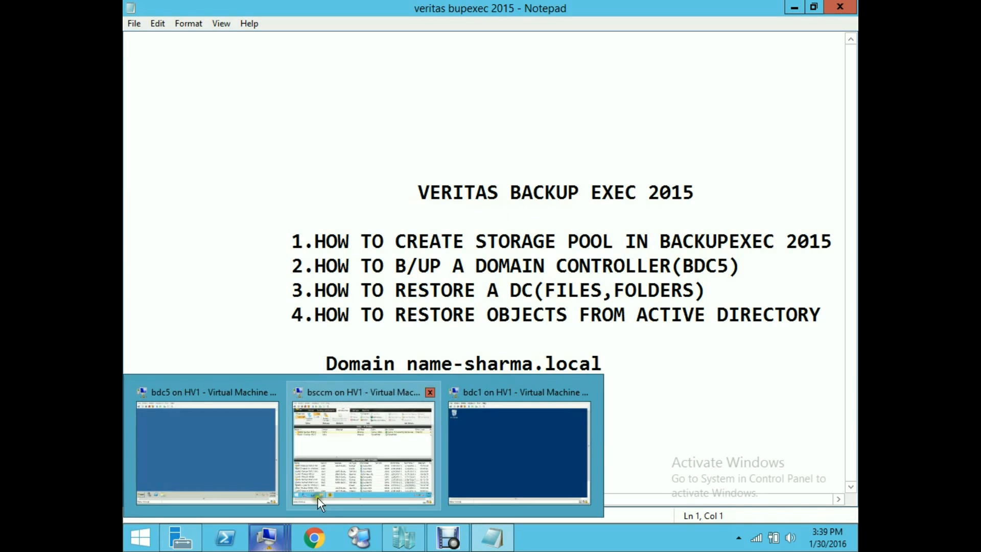
left_click(374, 463)
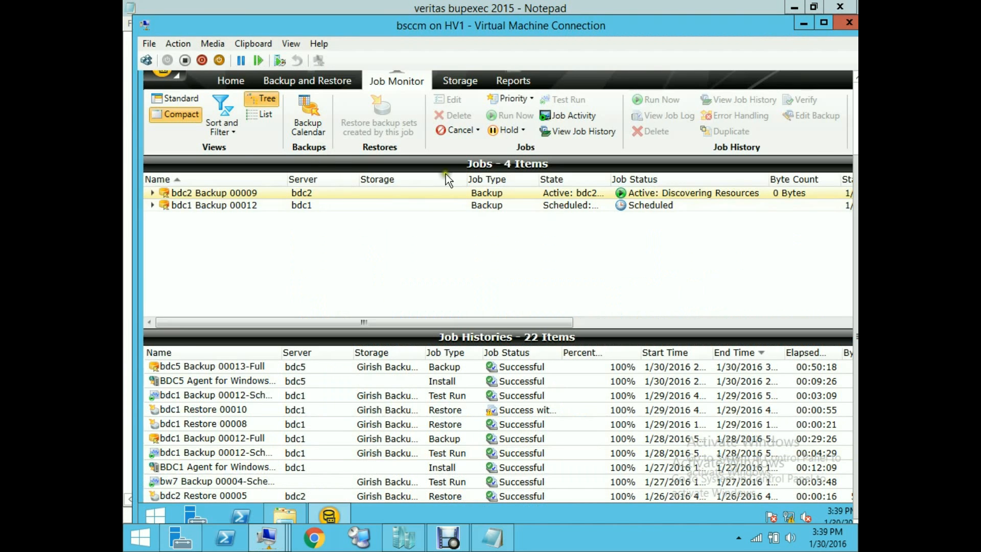
- Check the backup status of bdc5 in the Servers list and review its backup sources in the details
left_click(856, 117)
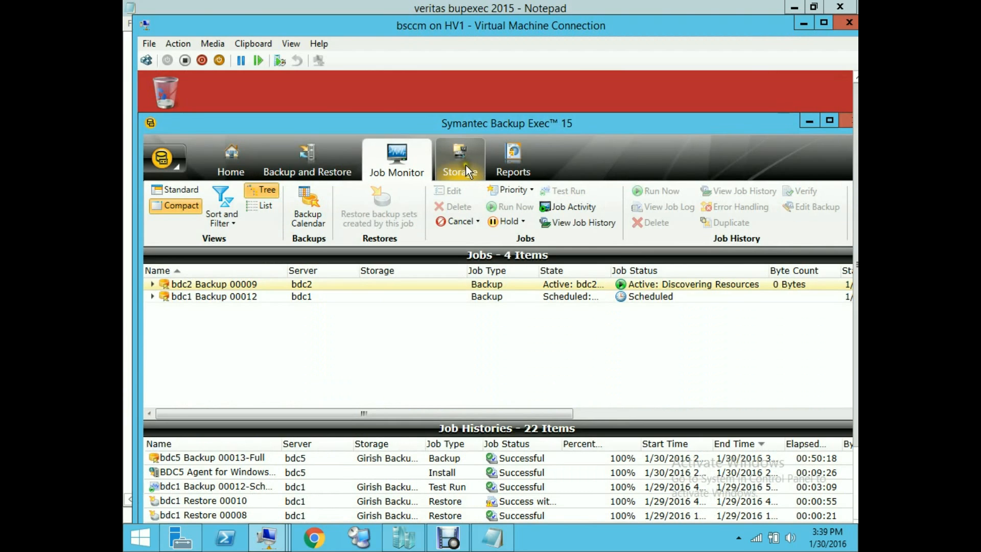
left_click(314, 171)
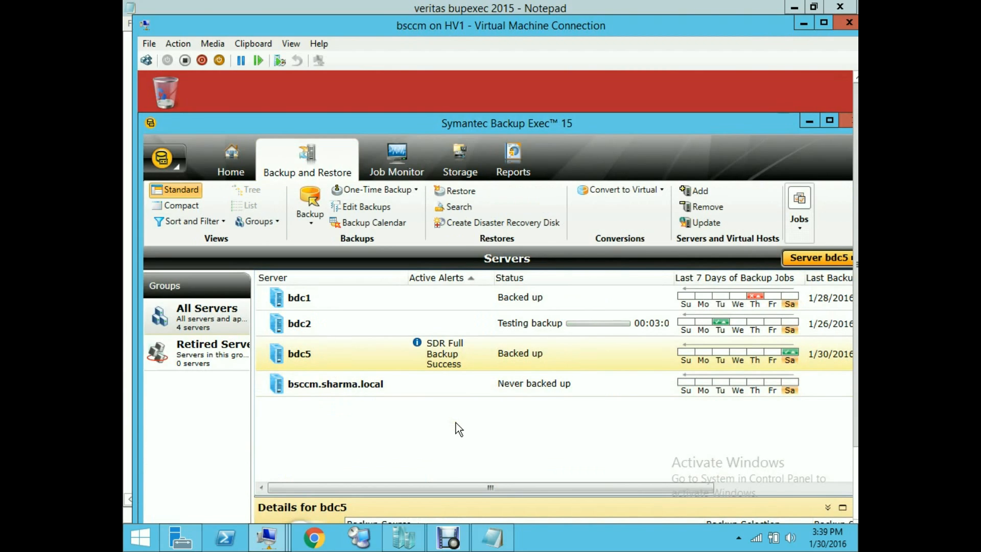
left_click(534, 319)
left_click_drag(856, 175, 856, 269)
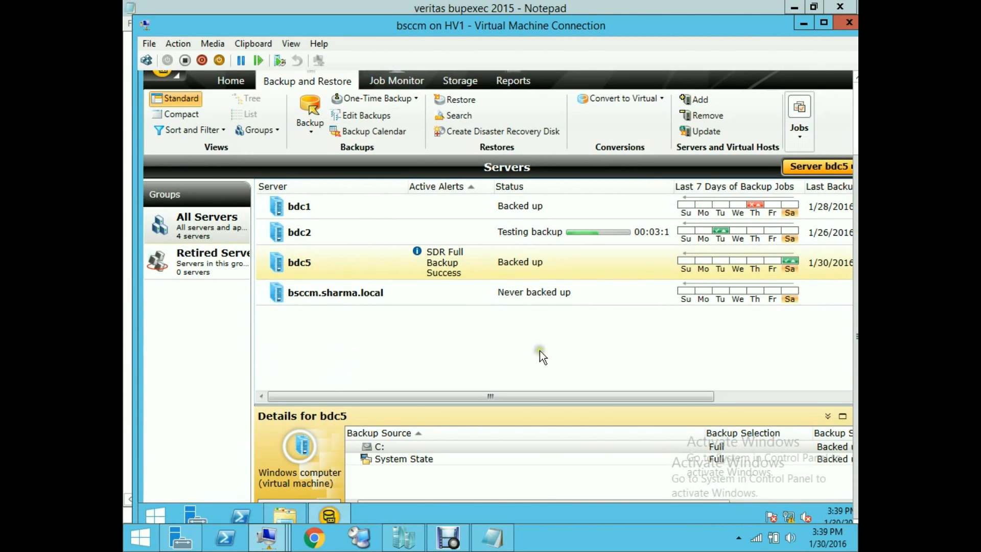
- Look at the bdc5 virtual machine's desktop, and consult the topic list in Notepad
mouse_move(267, 537)
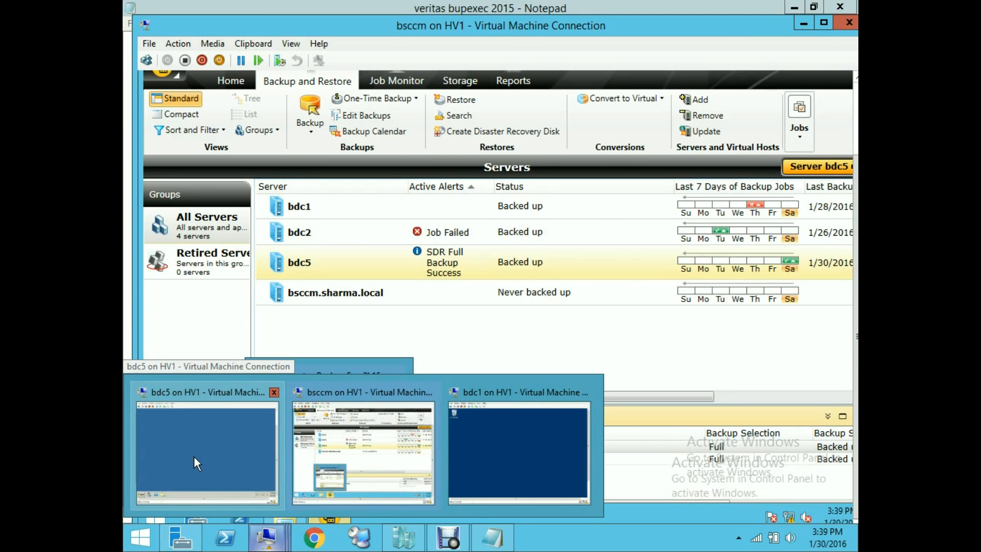
left_click(194, 456)
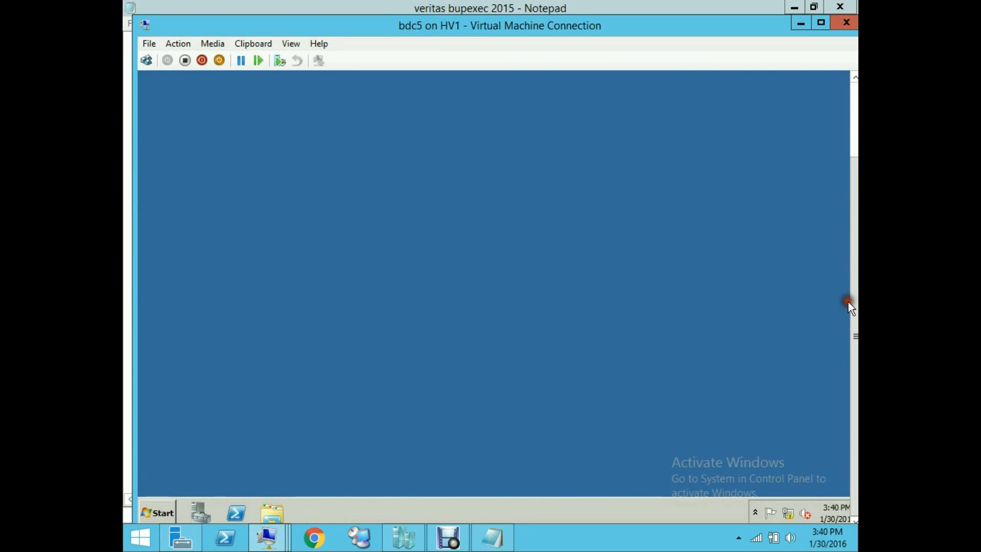
left_click(502, 546)
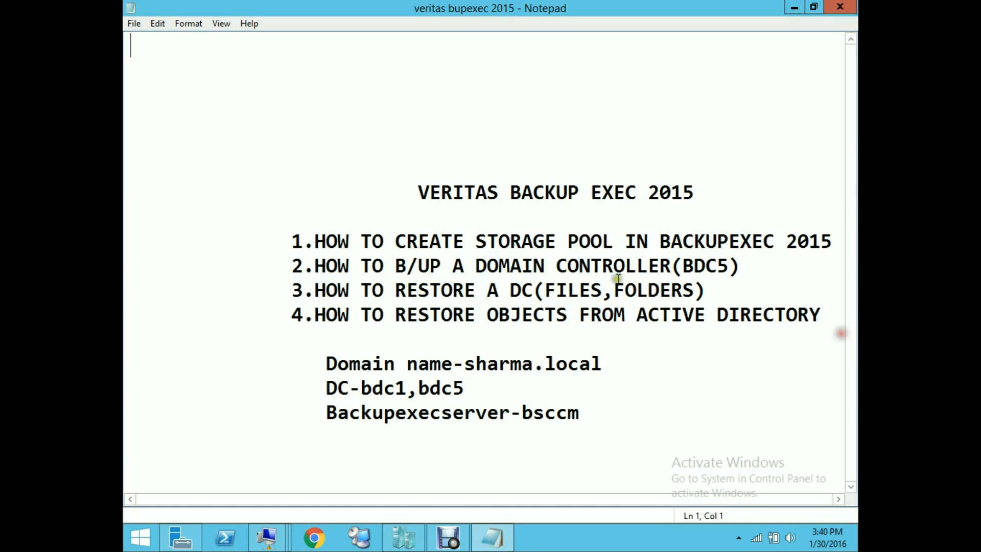
- On the bdc5 virtual machine, read the test1 text document in the Test folder on Local Disk (C:) and close it
mouse_move(265, 545)
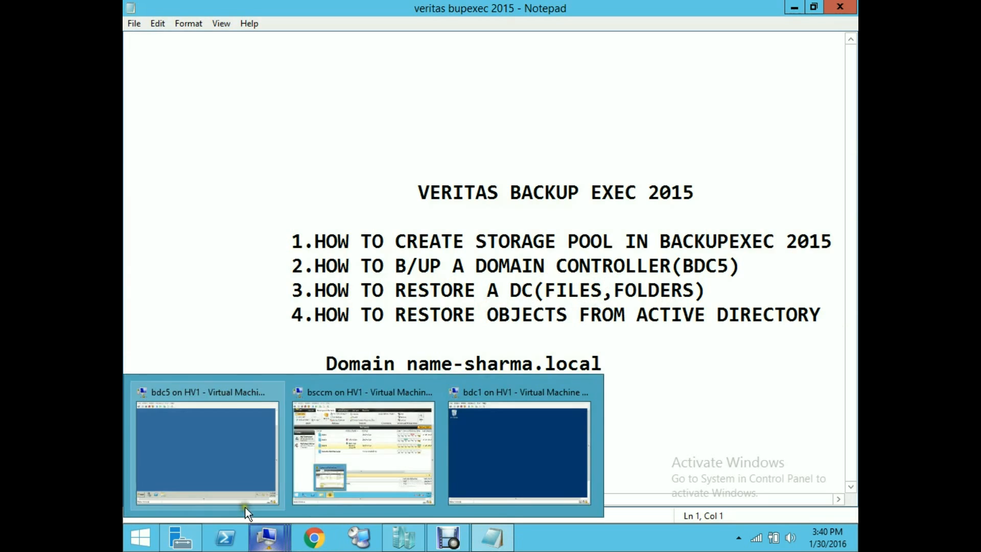
left_click(238, 459)
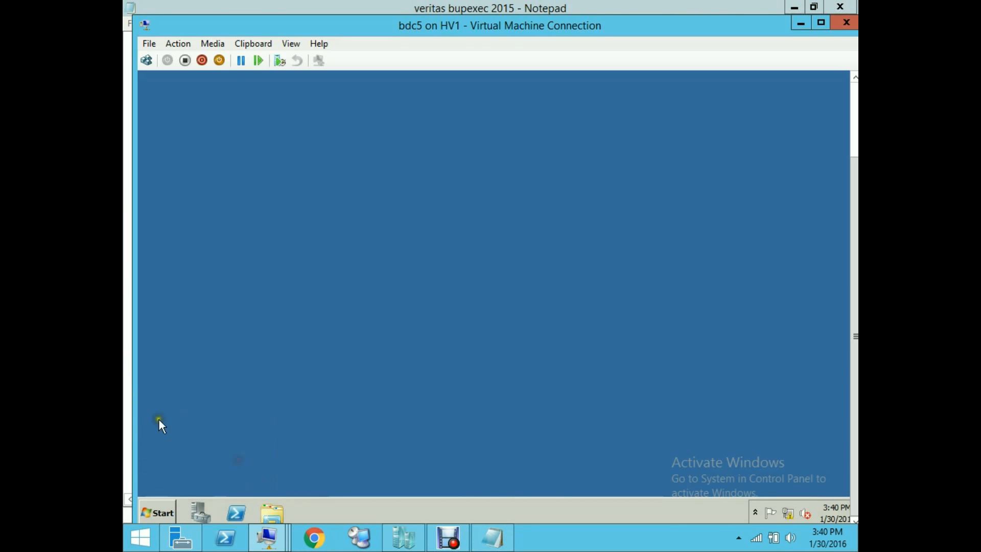
left_click(151, 507)
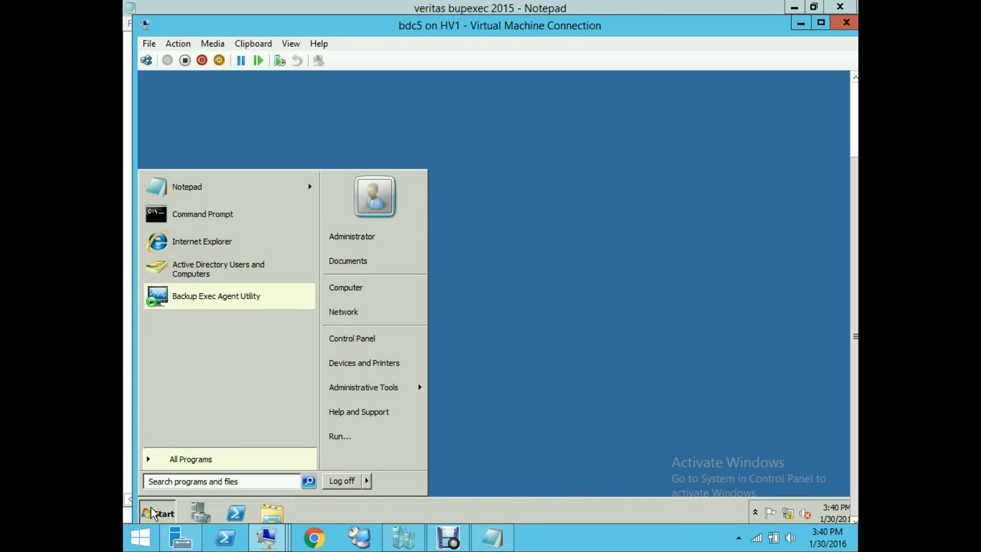
left_click(358, 297)
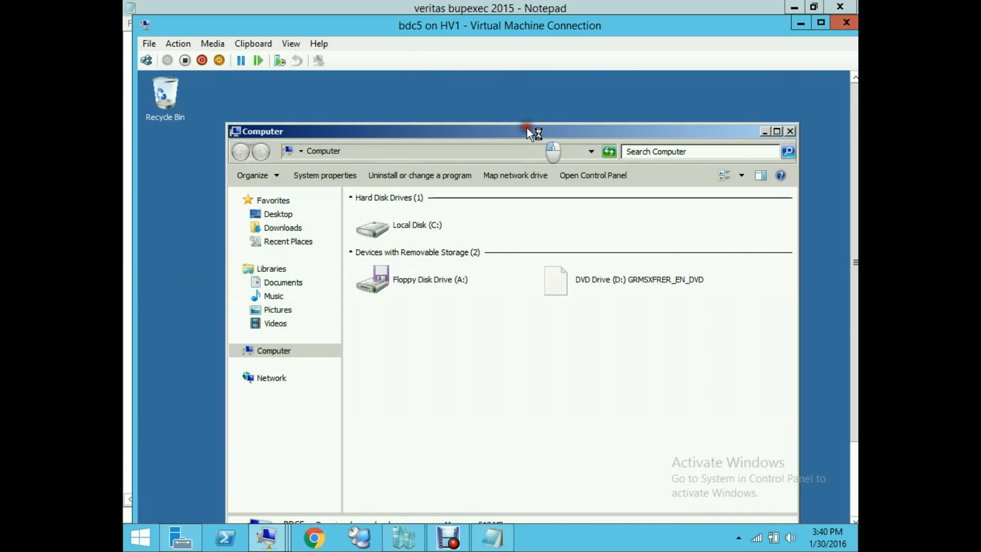
left_click_drag(526, 128, 540, 85)
double_click(451, 179)
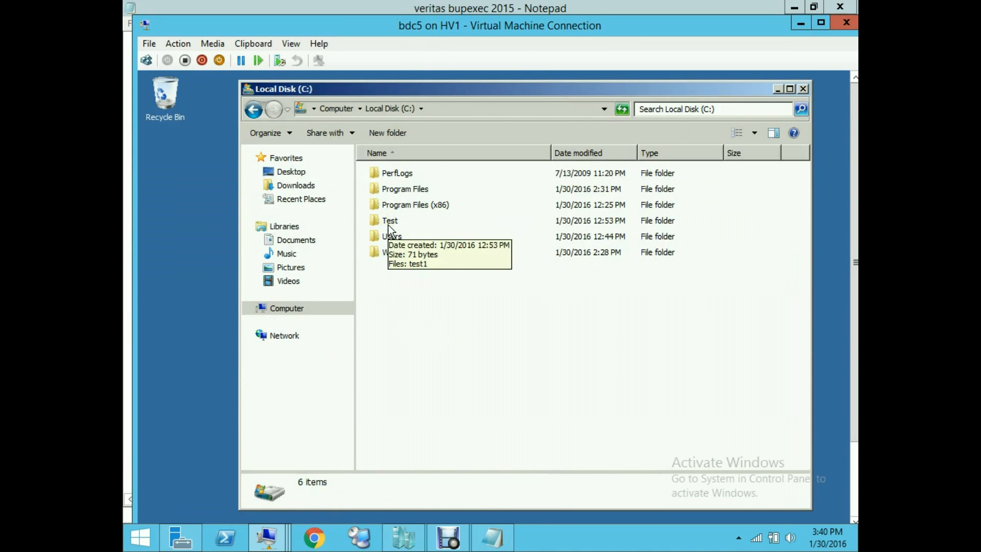
double_click(389, 222)
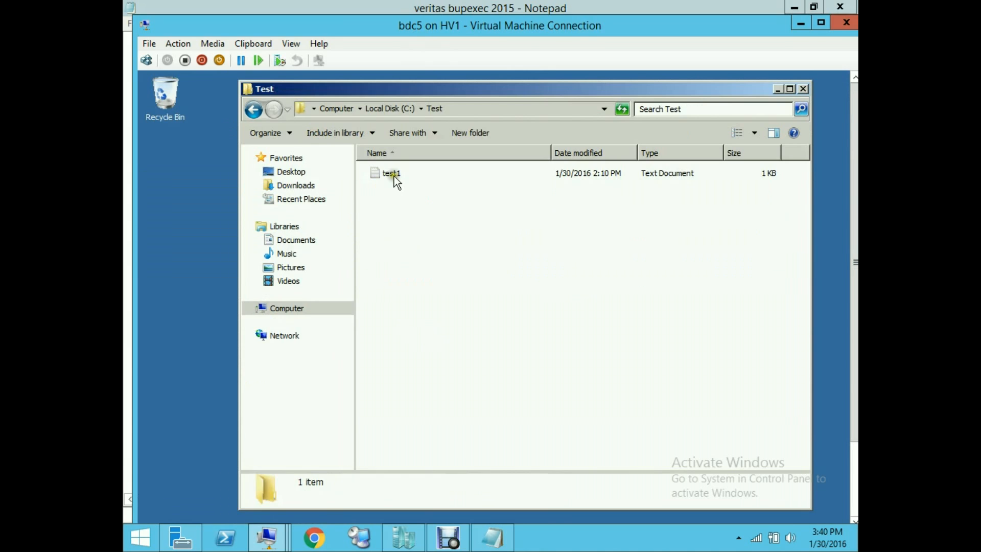
left_click(394, 176)
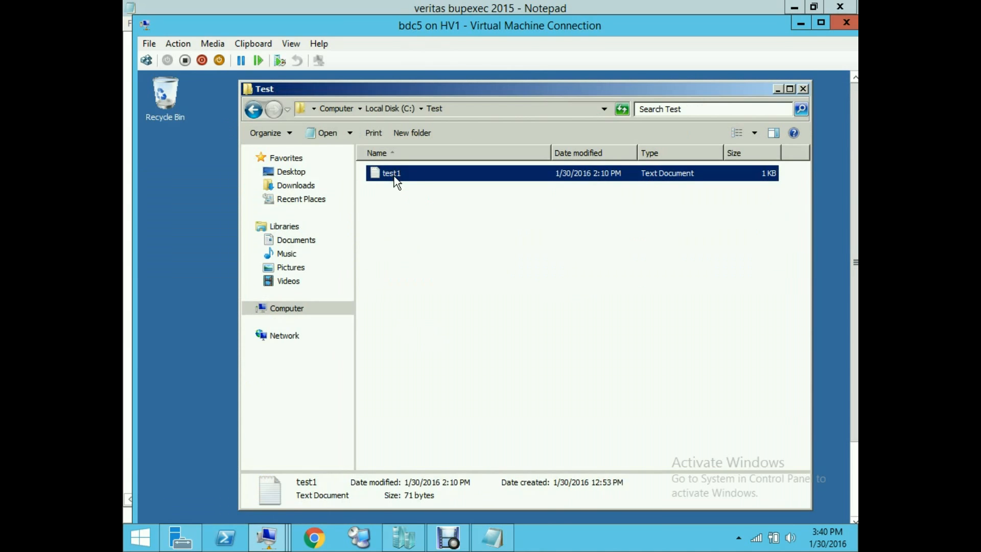
double_click(396, 178)
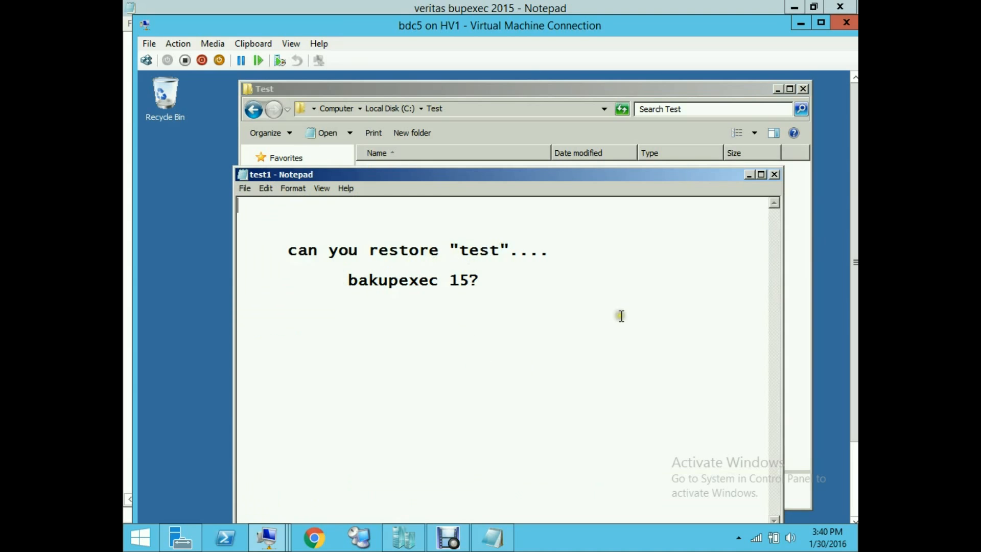
left_click(776, 178)
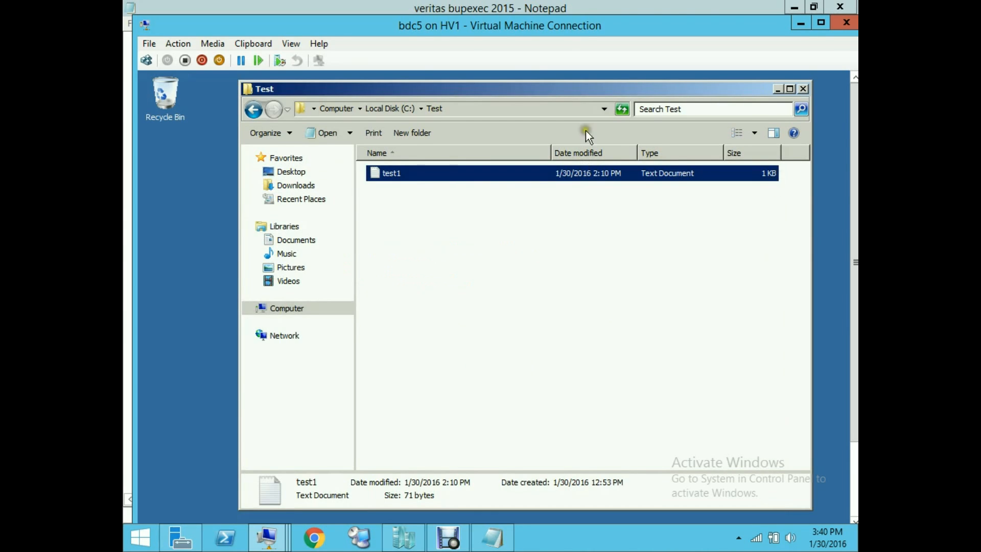
- Delete the Test folder from Local Disk (C:) on the bdc5 virtual machine and close the Explorer window
left_click(259, 113)
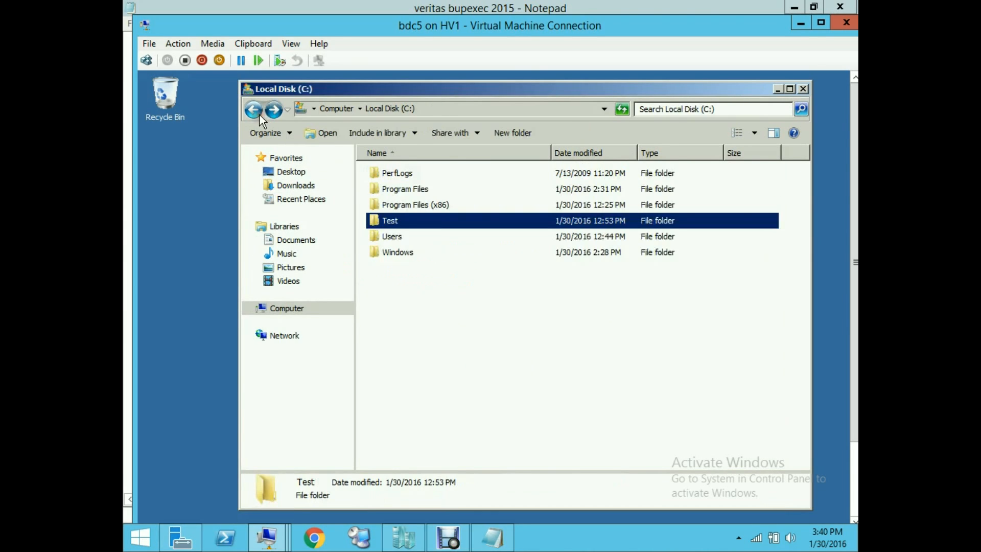
right_click(390, 221)
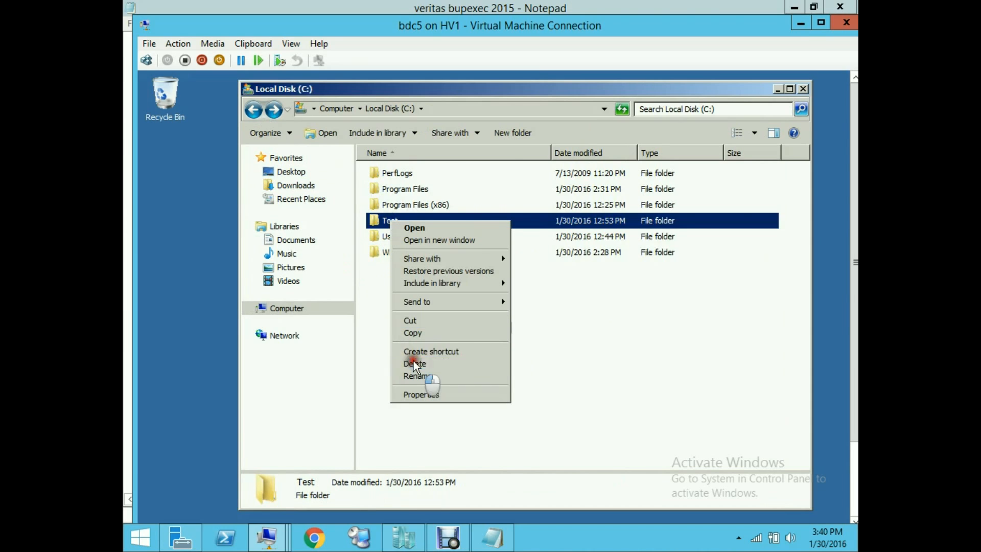
left_click(412, 362)
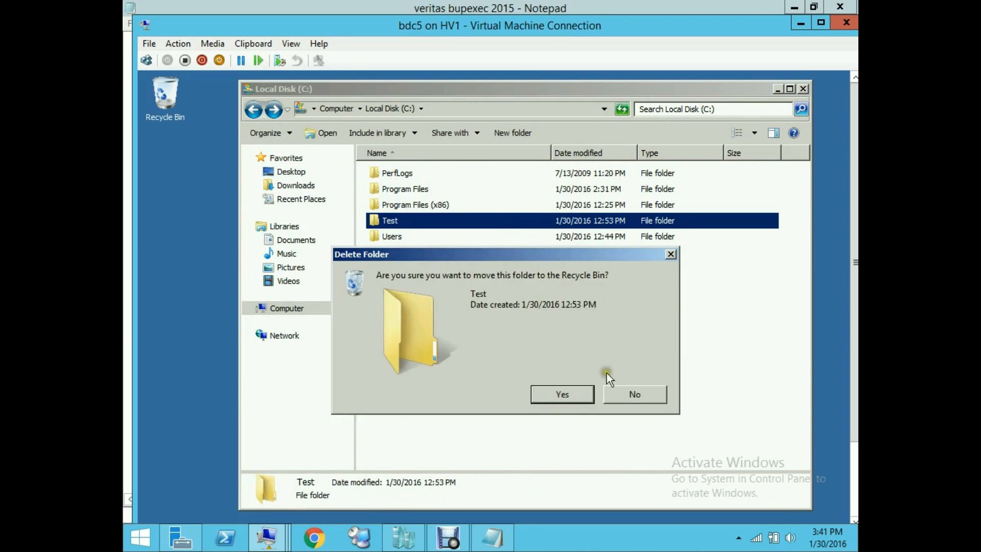
left_click(577, 394)
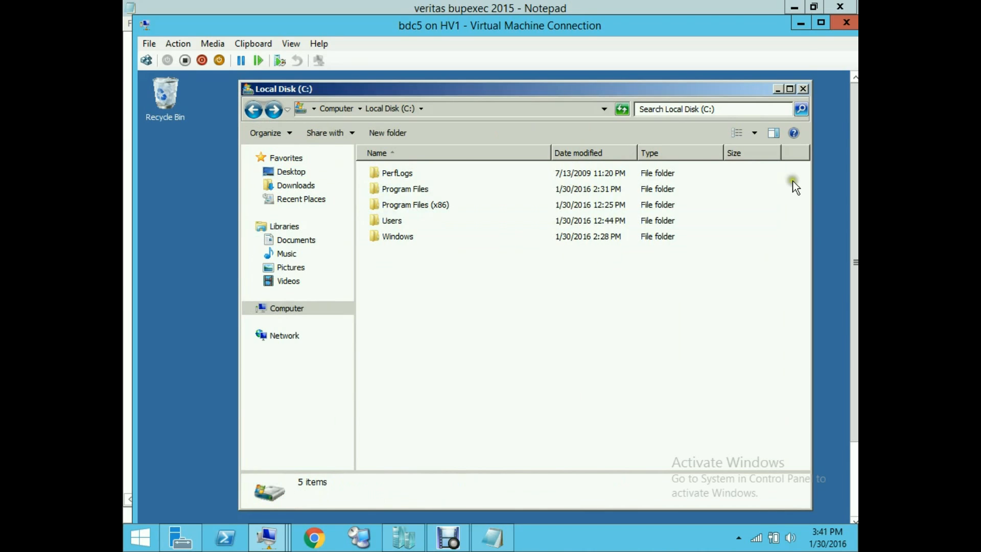
left_click(803, 89)
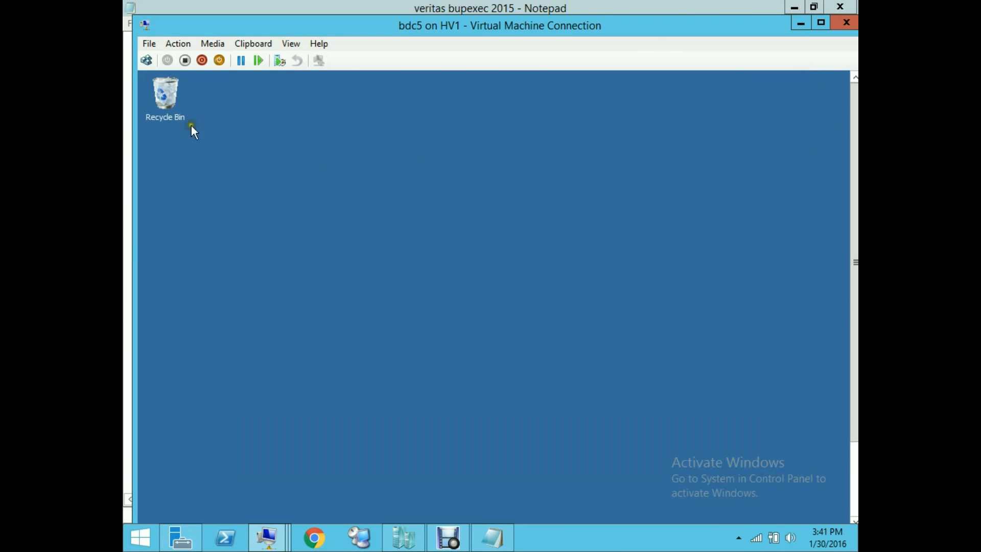
- Empty the Recycle Bin on the bdc5 virtual machine
right_click(167, 106)
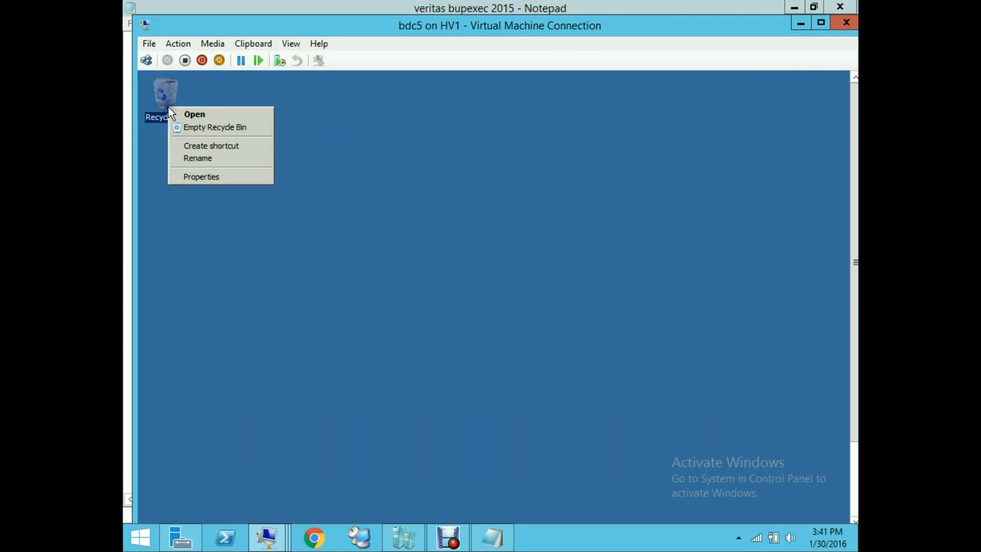
left_click(216, 128)
left_click(580, 396)
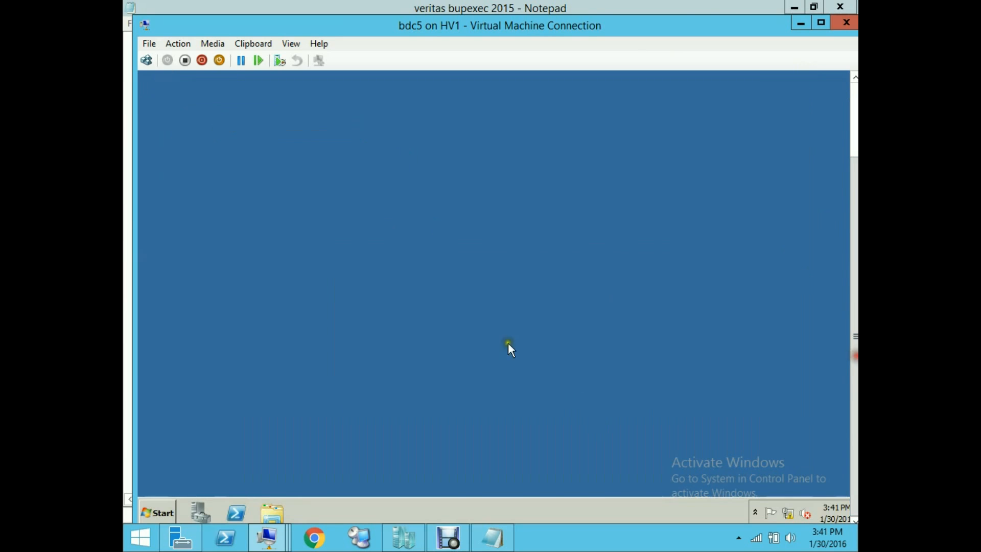
- Switch to the bsccm virtual machine in full screen and start a bdc5 restore of file and folder backups to a point-in-time
mouse_move(266, 547)
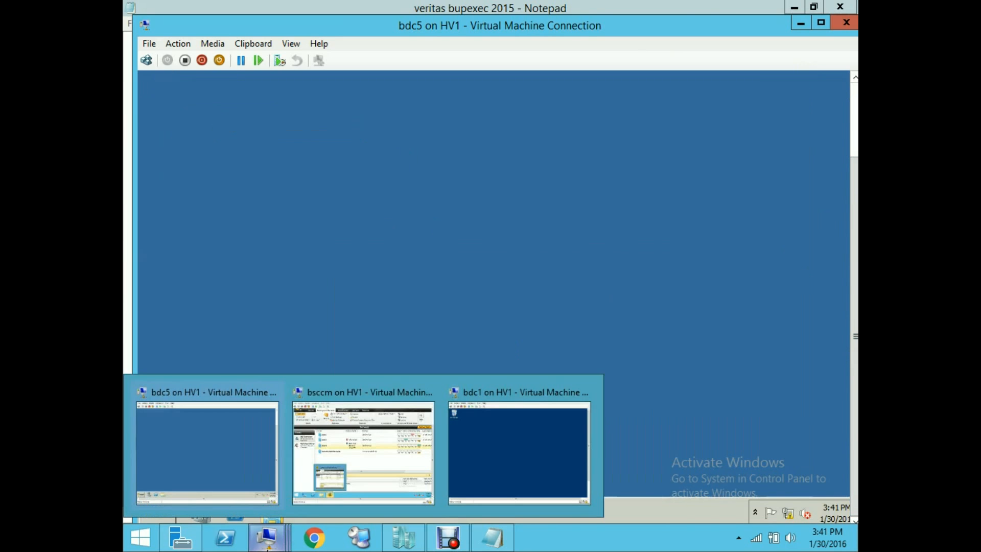
left_click(414, 474)
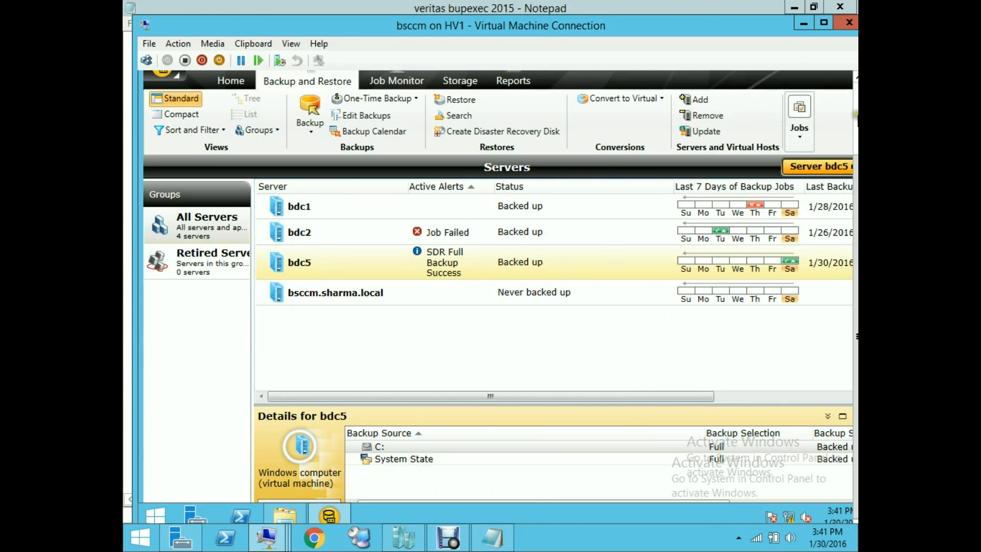
left_click(856, 114)
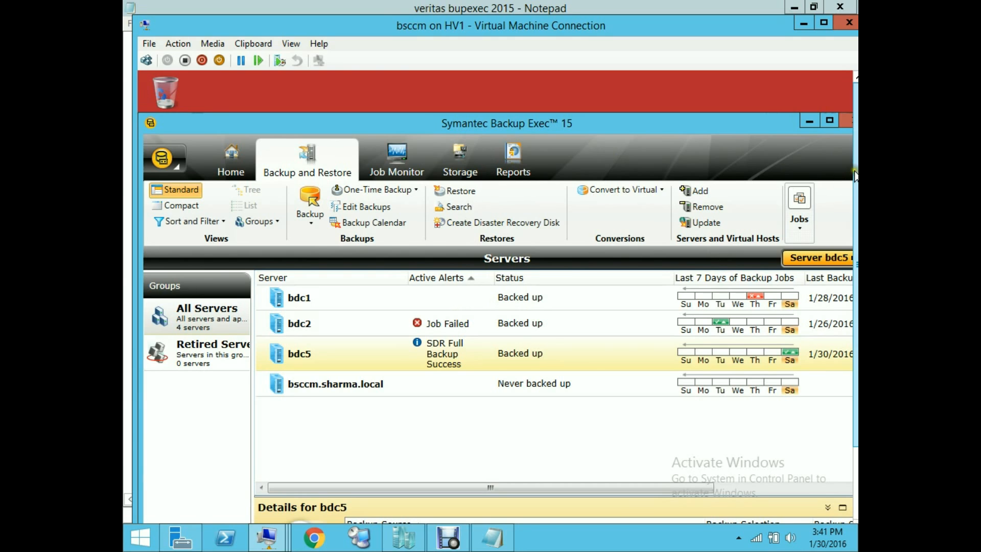
left_click_drag(856, 173, 856, 196)
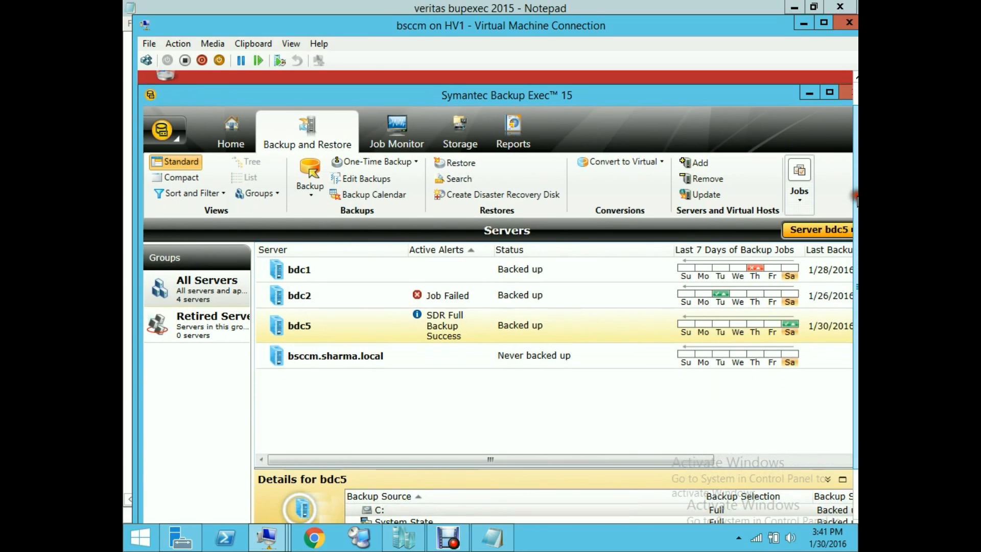
left_click(823, 29)
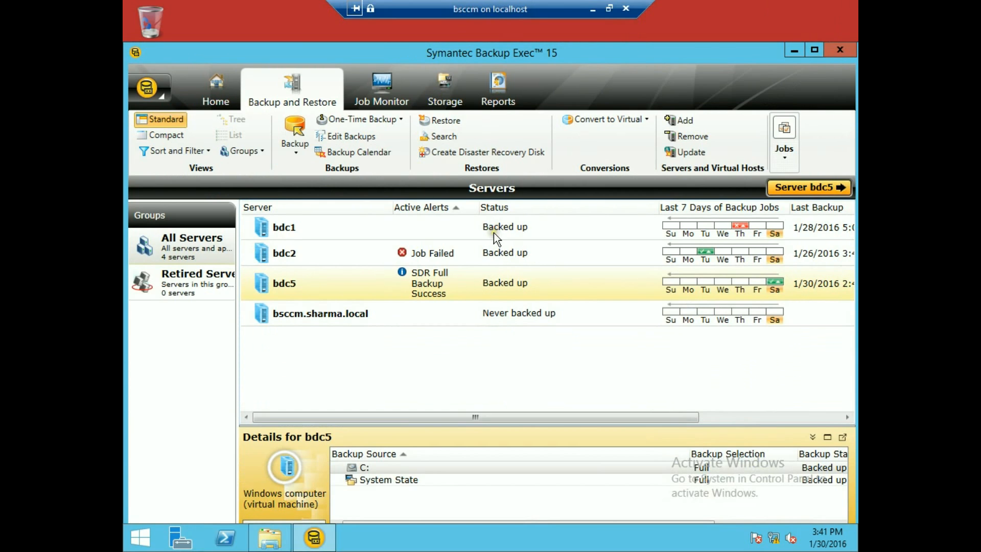
left_click(440, 120)
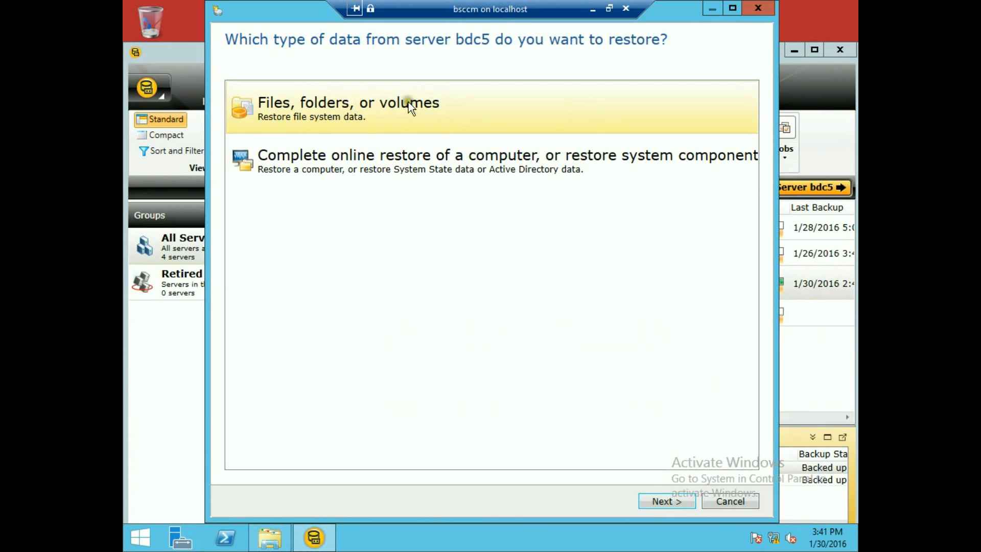
left_click(663, 504)
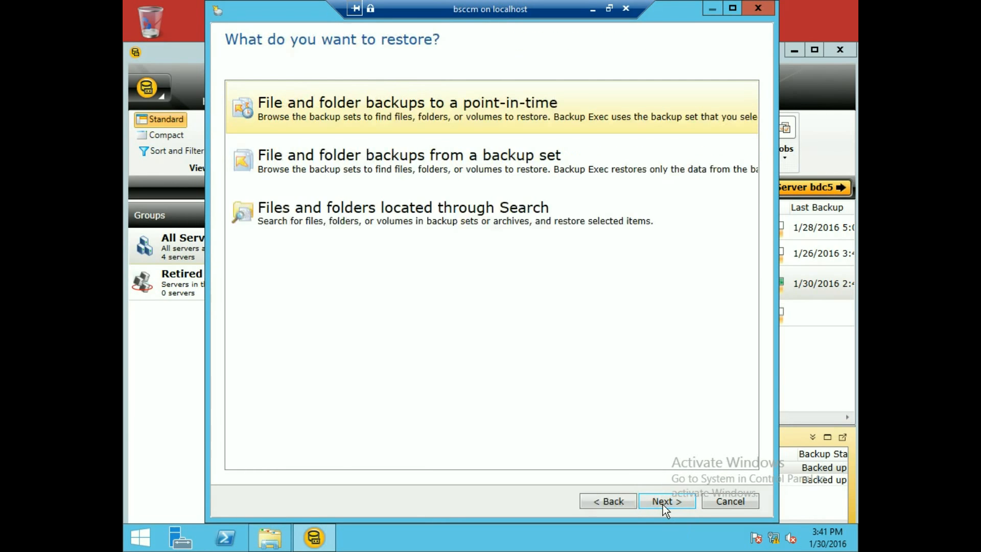
left_click(645, 500)
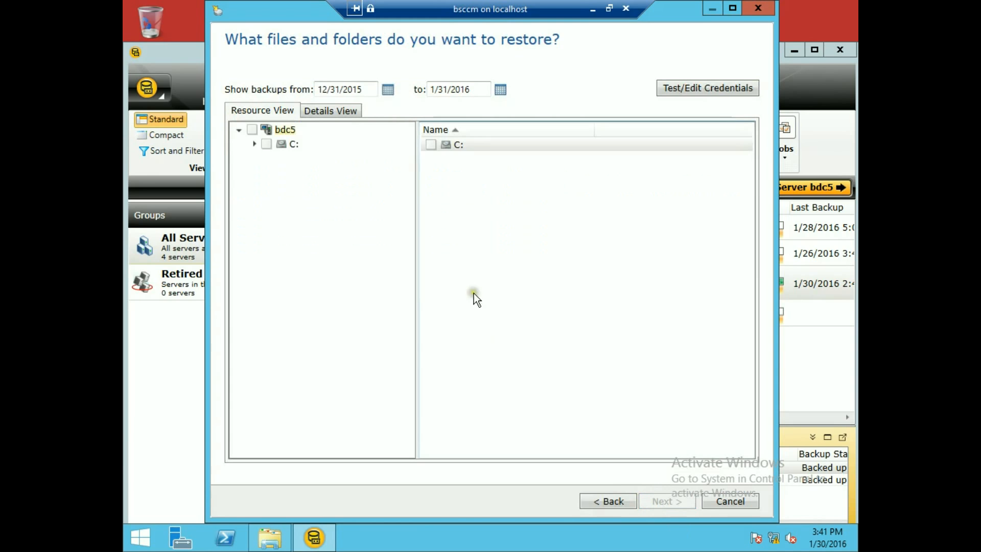
- Select the Test folder from the C: backup set of 1/30/2016 2:48:54 PM as the data to restore
left_click(253, 145)
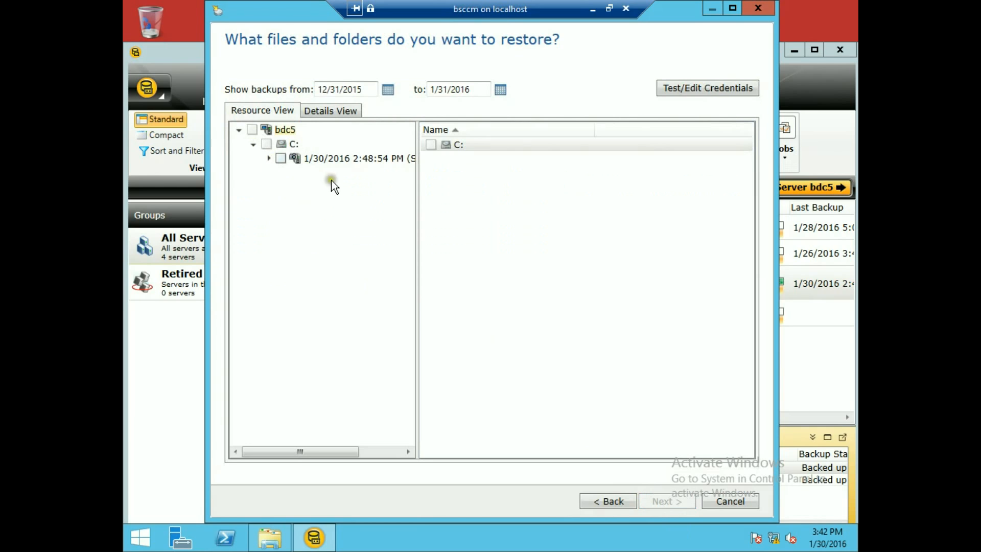
left_click(268, 158)
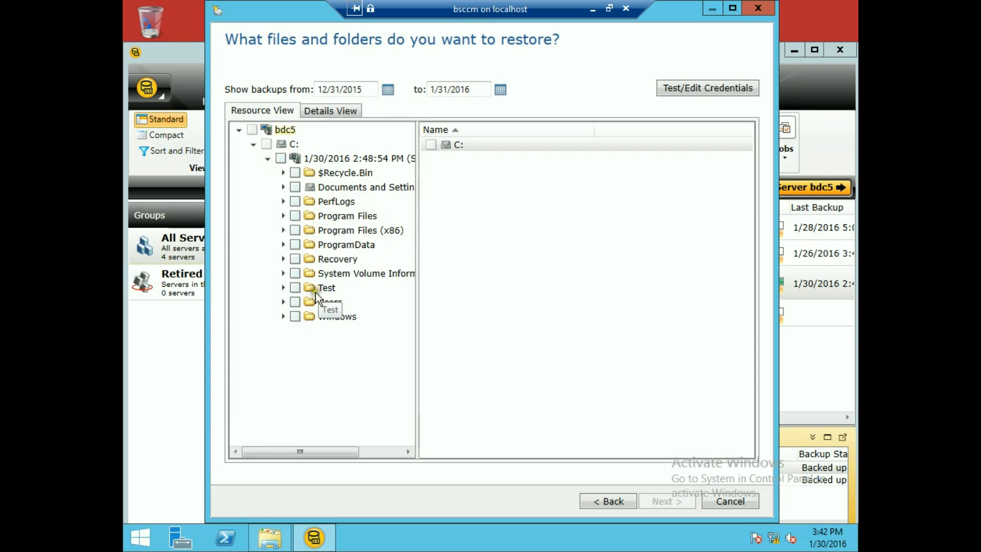
left_click(296, 289)
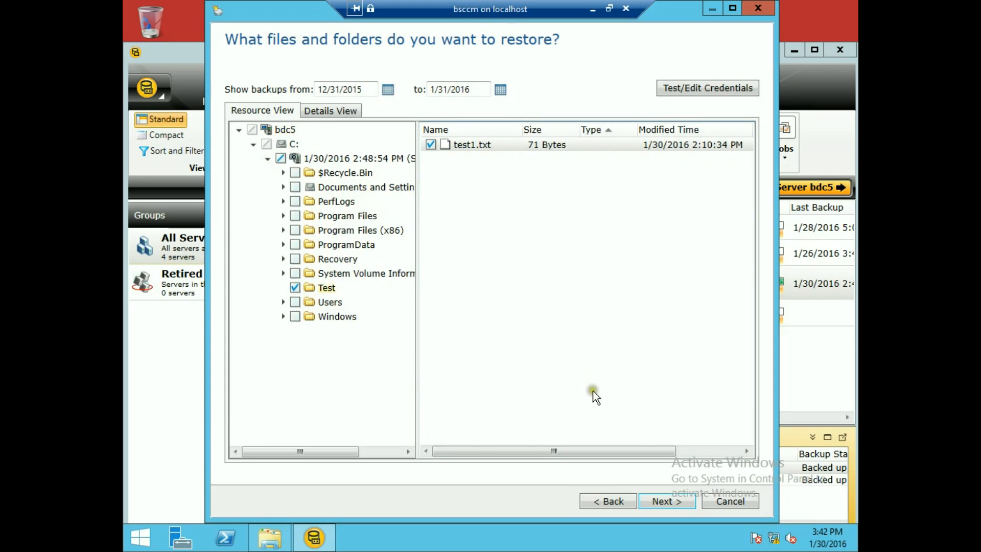
left_click(669, 499)
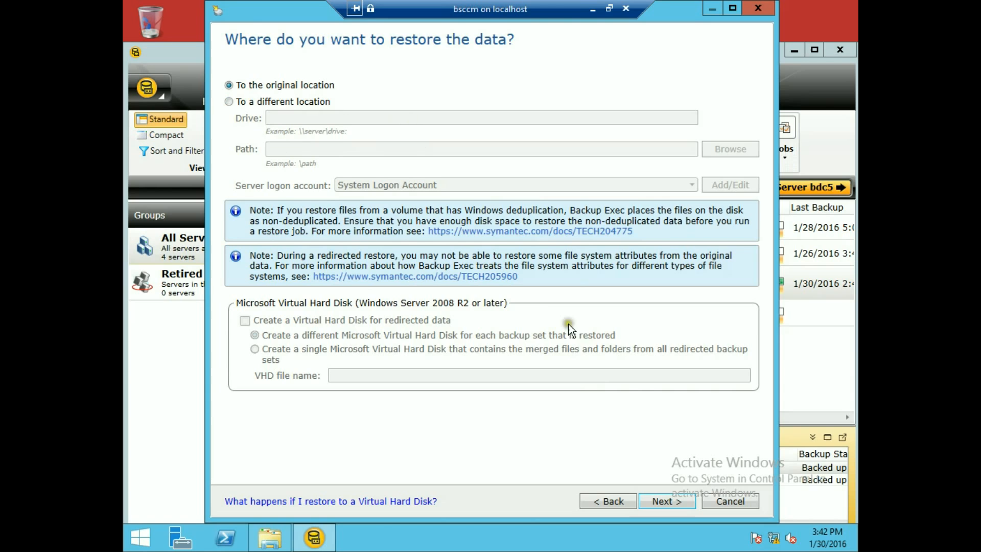
- Keep the original location and the default restore options, and submit the bdc5 Restore 00012 job to run now
left_click(665, 501)
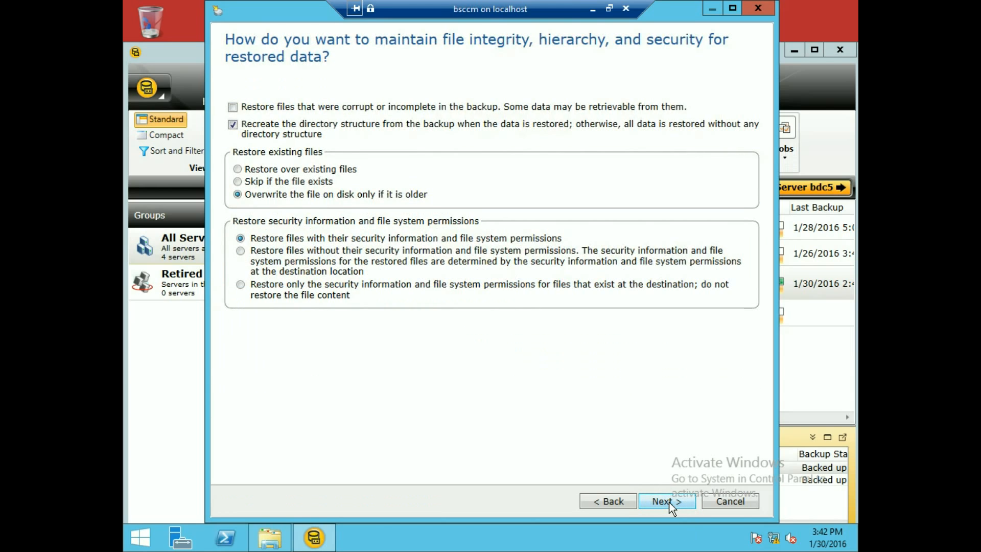
left_click(665, 501)
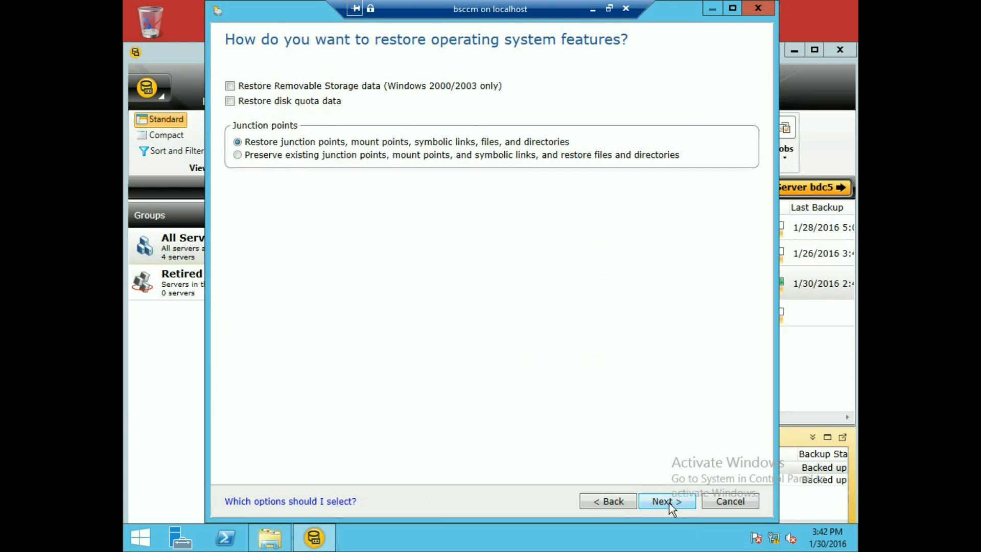
left_click(668, 502)
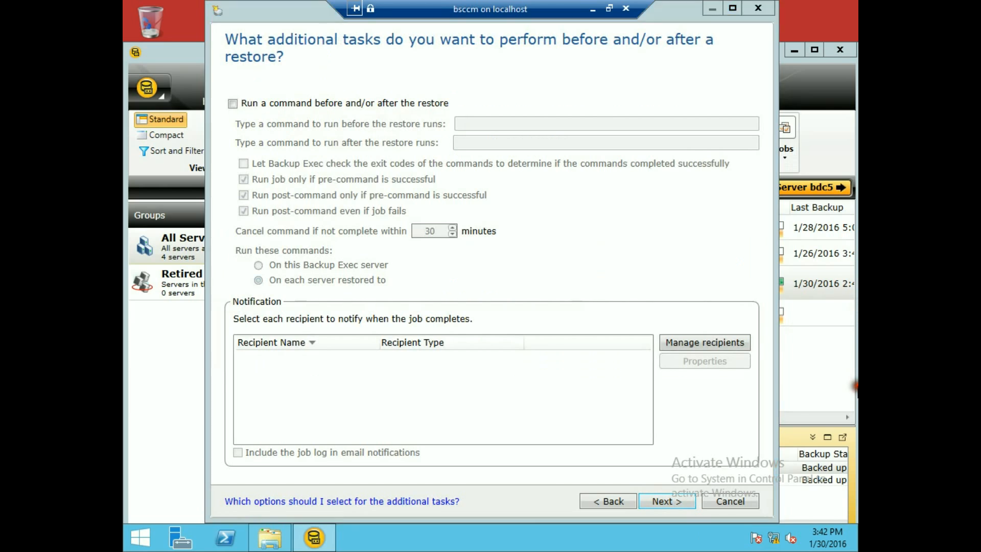
left_click(676, 505)
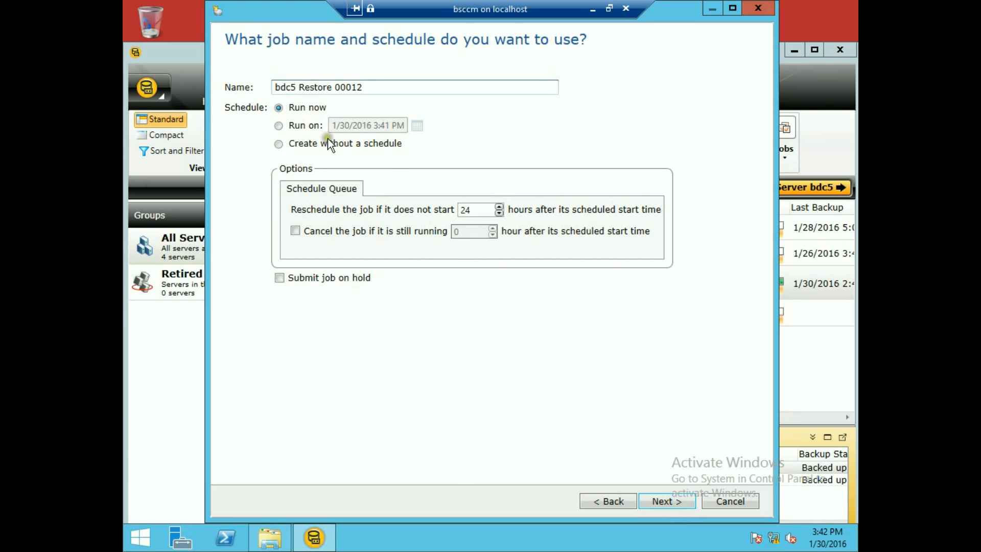
left_click(675, 506)
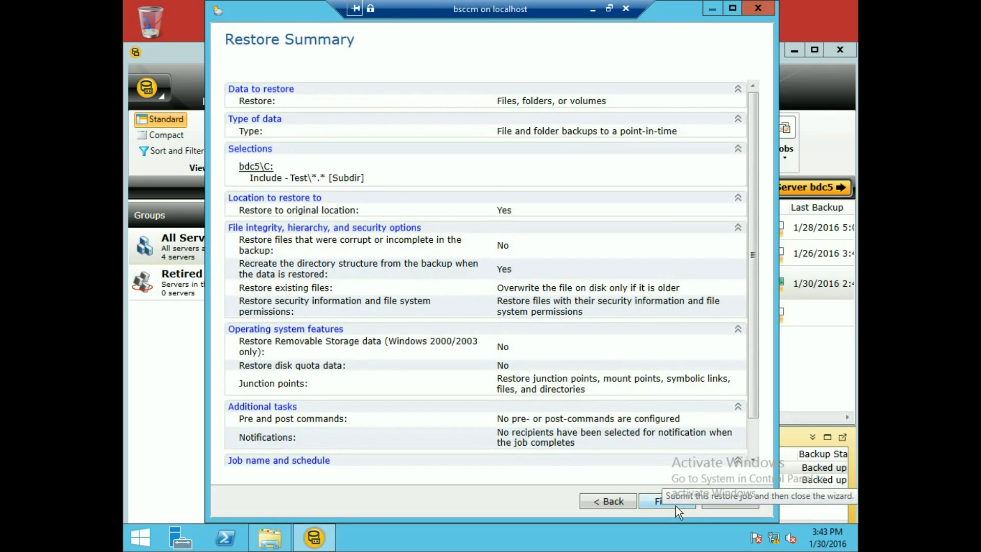
left_click(680, 501)
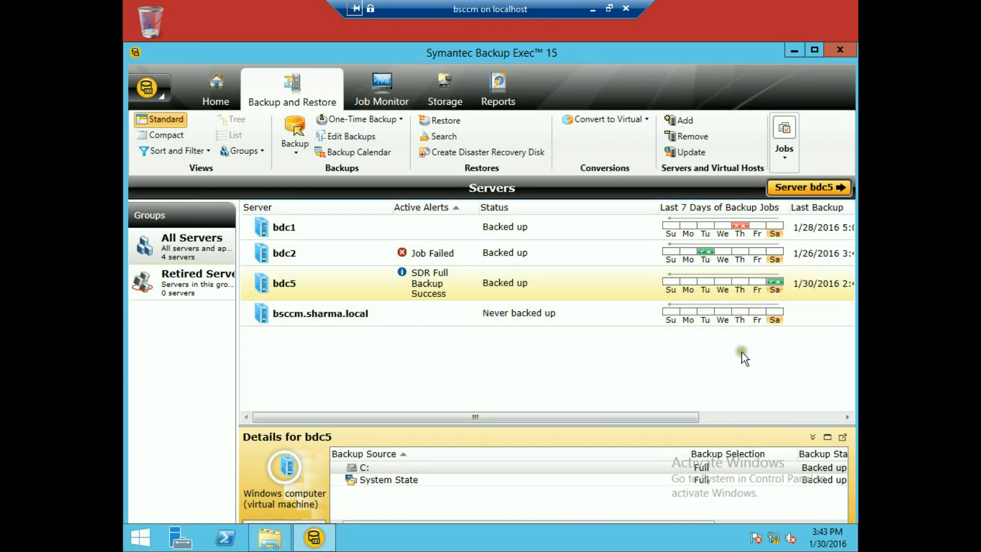
- Check the bdc5 restore's status in the Servers list and follow the job in the Job Monitor's jobs and histories
left_click(436, 286, "ctrl")
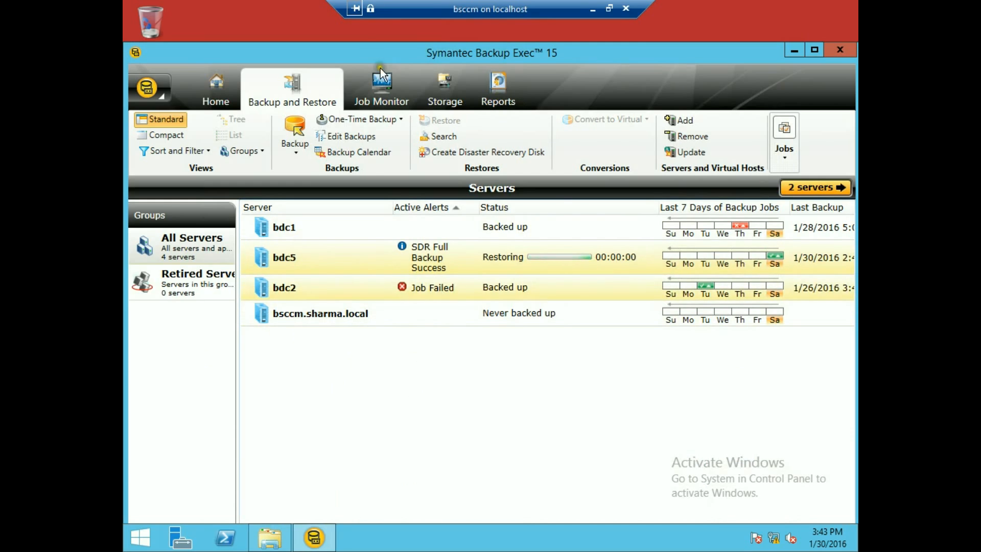
left_click(383, 88)
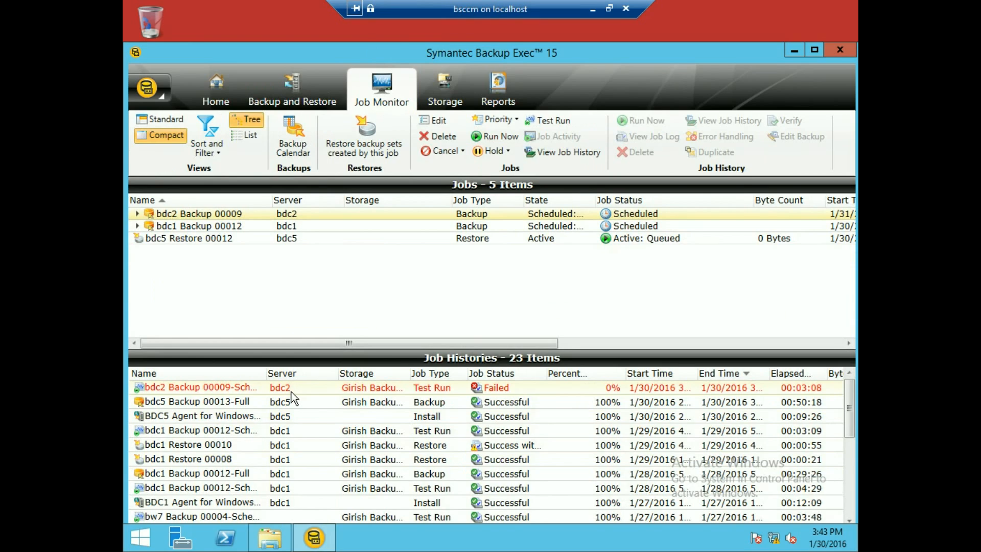
mouse_move(276, 543)
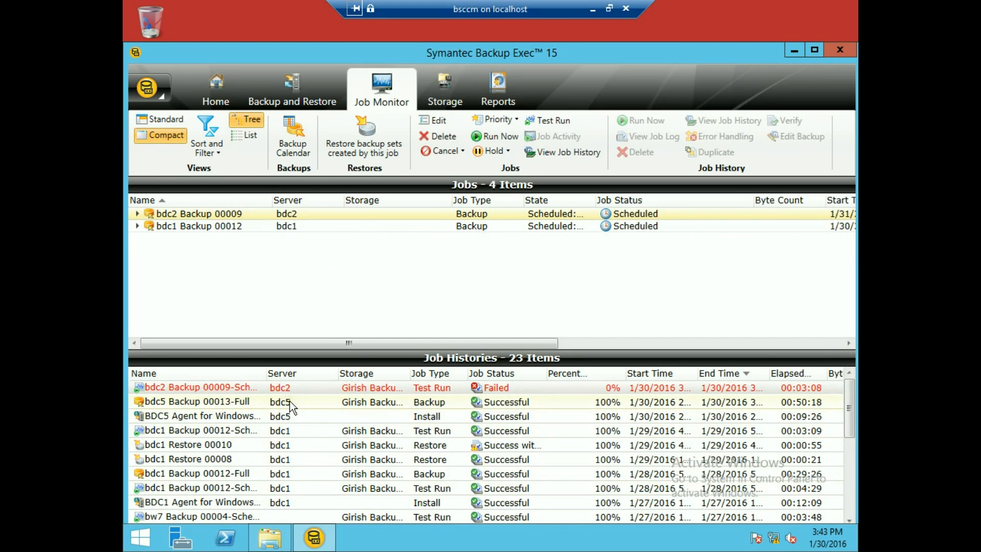
left_click(284, 391)
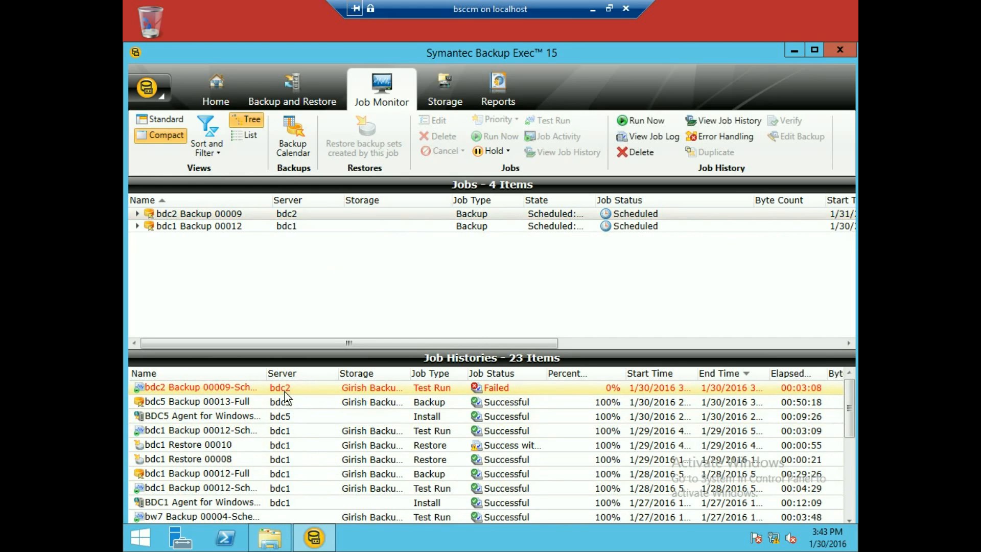
right_click(284, 391)
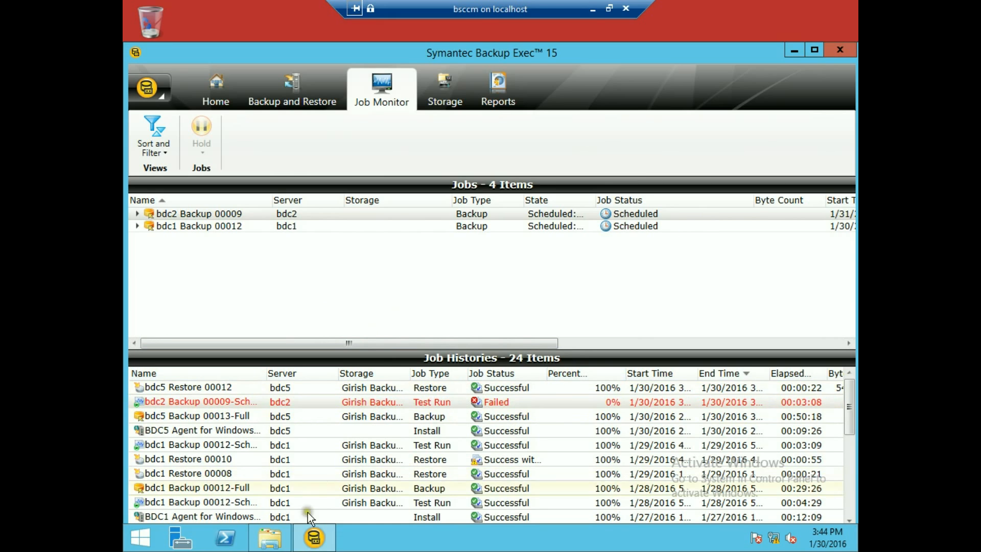
- Switch to the bdc5 virtual machine and check the restored Test folder on C: by viewing the contents of test1
left_click(611, 10)
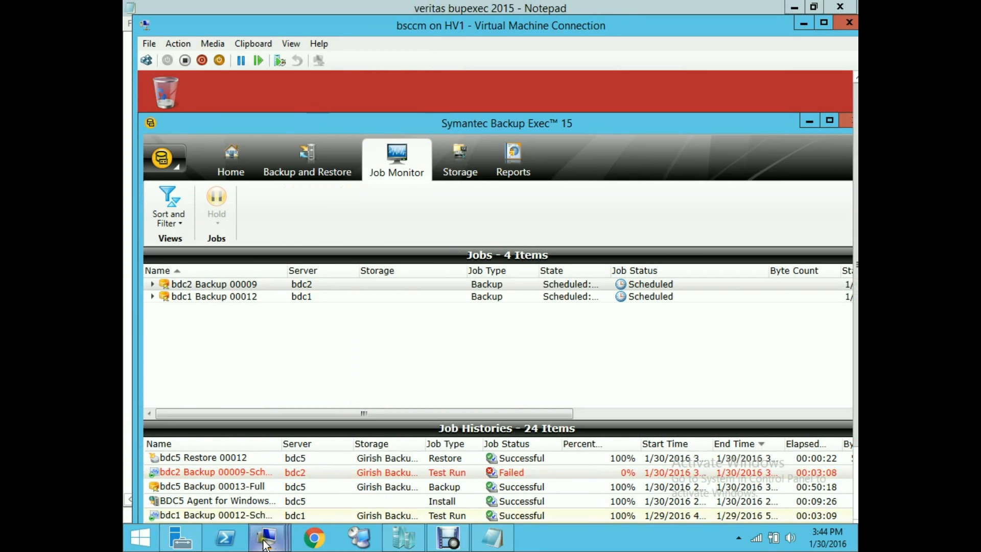
left_click(236, 466)
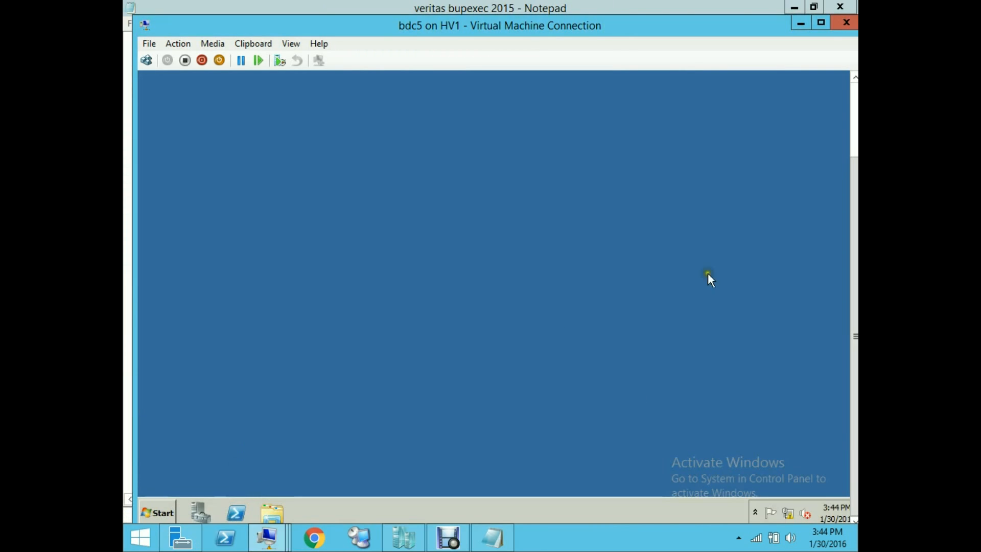
left_click(274, 510)
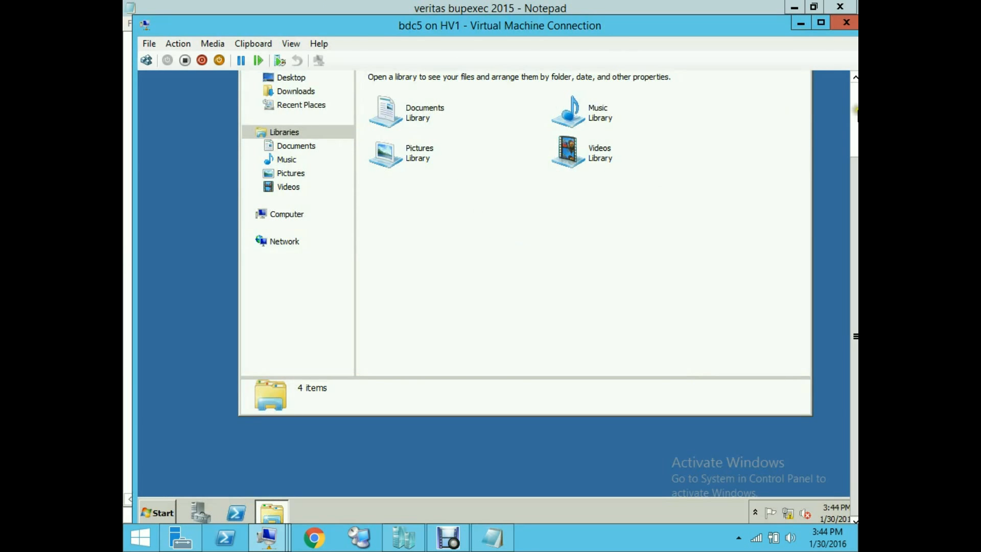
left_click(855, 121)
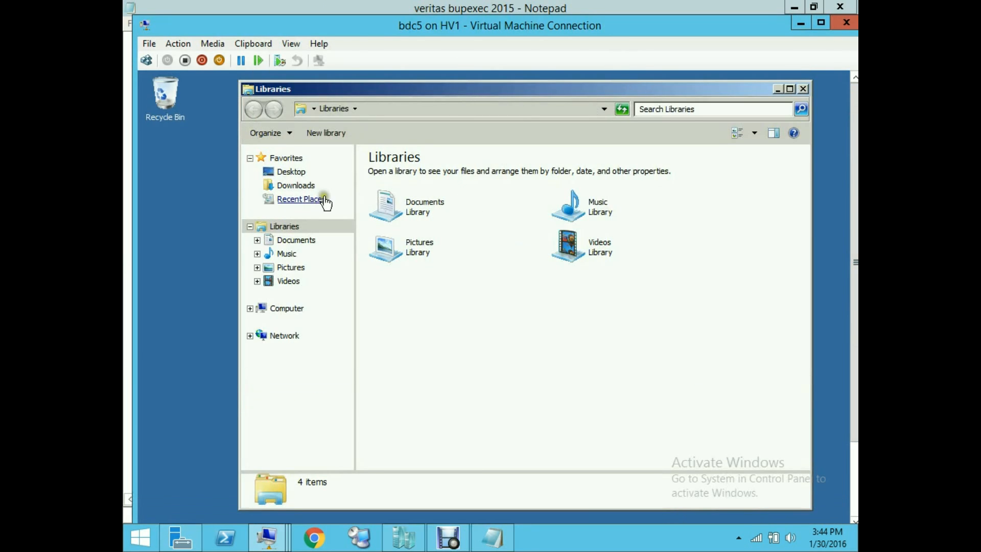
left_click(287, 310)
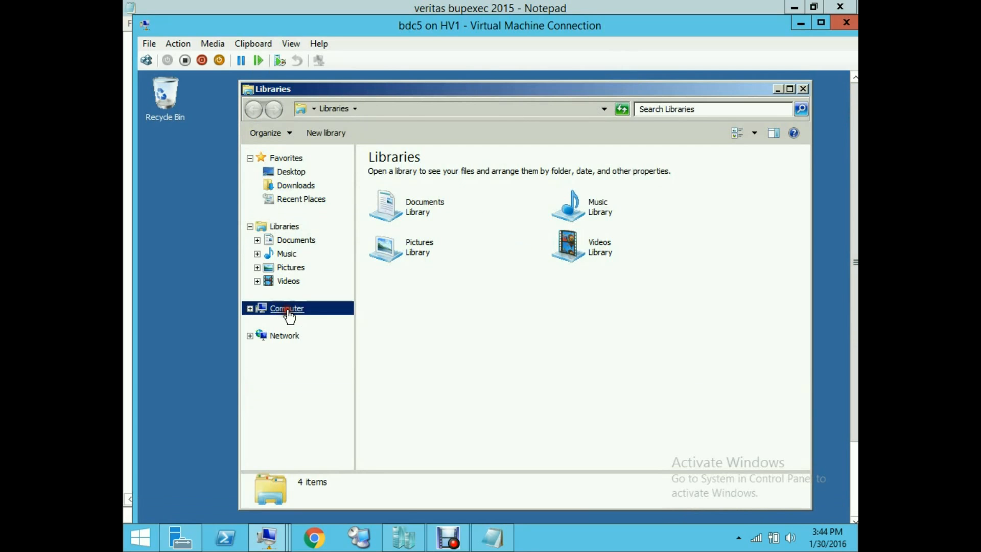
double_click(450, 179)
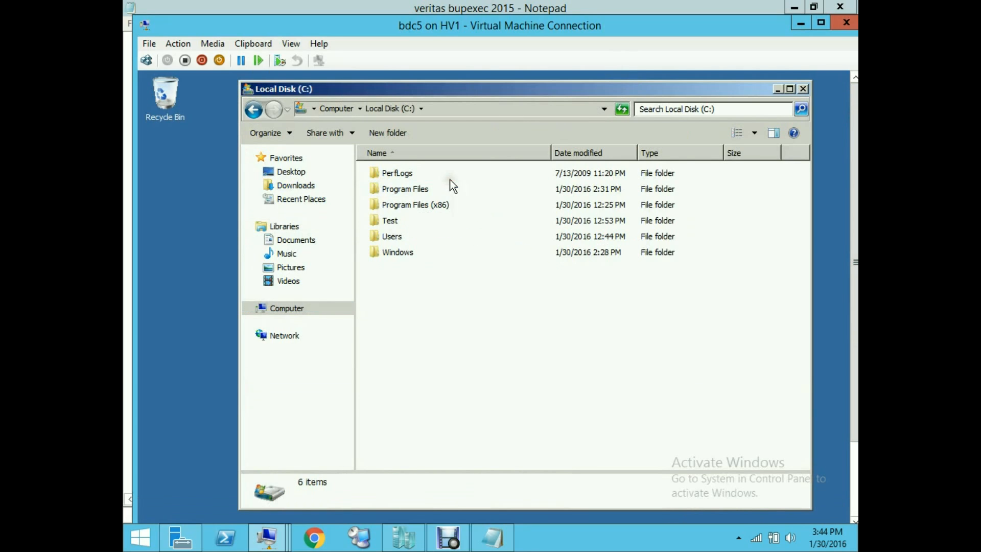
double_click(391, 221)
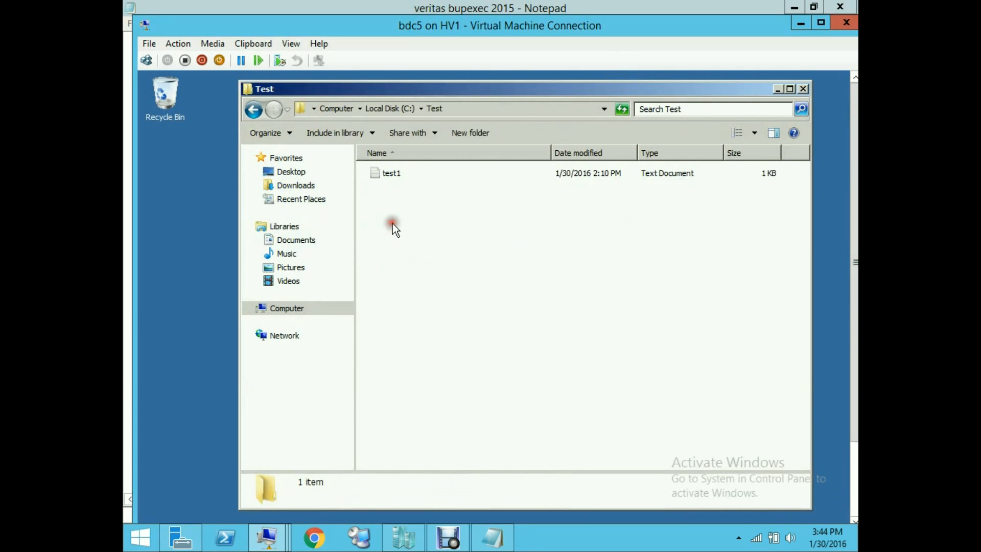
double_click(392, 174)
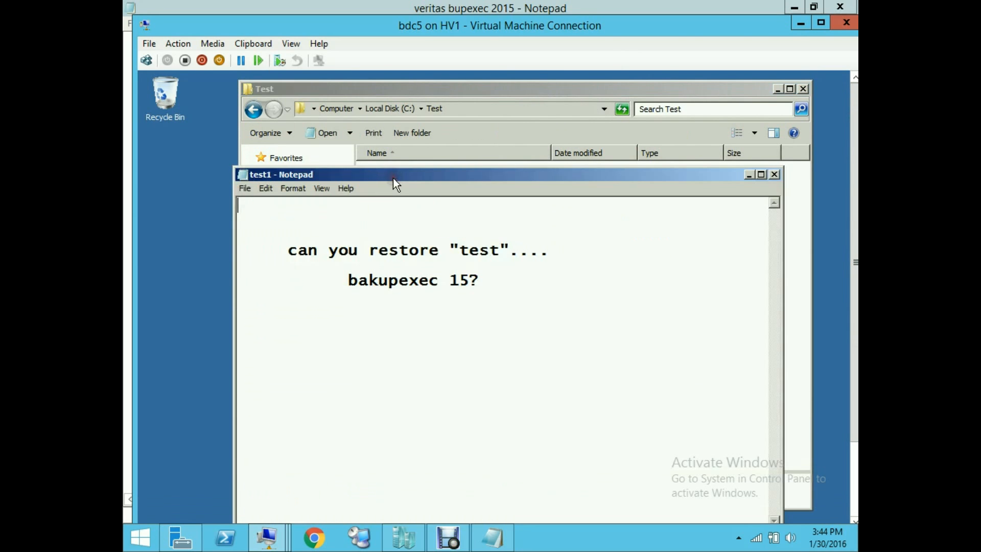
left_click(777, 175)
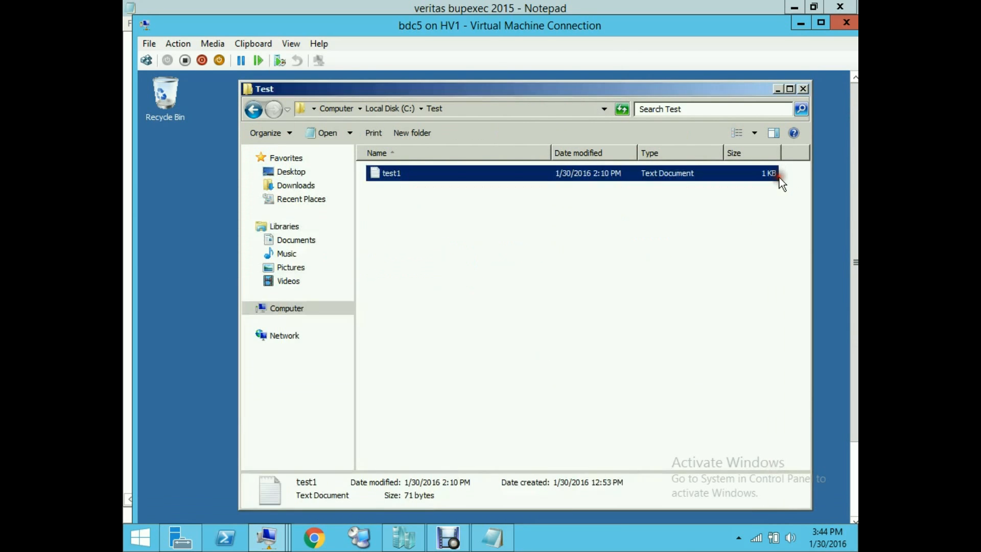
left_click(804, 90)
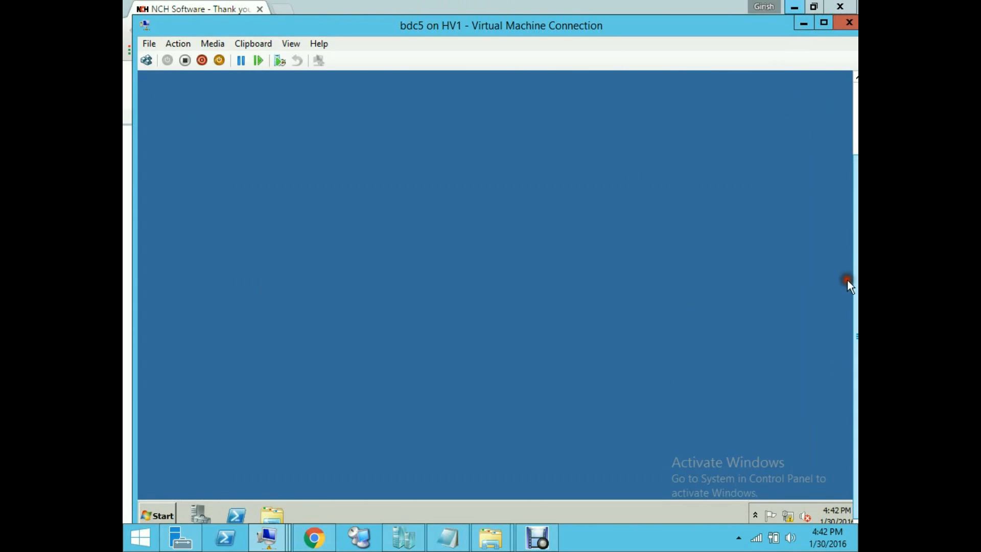
- Open Active Directory Users and Computers on bdc5 and browse the Users container and the workstations users organizational unit
left_click(155, 514)
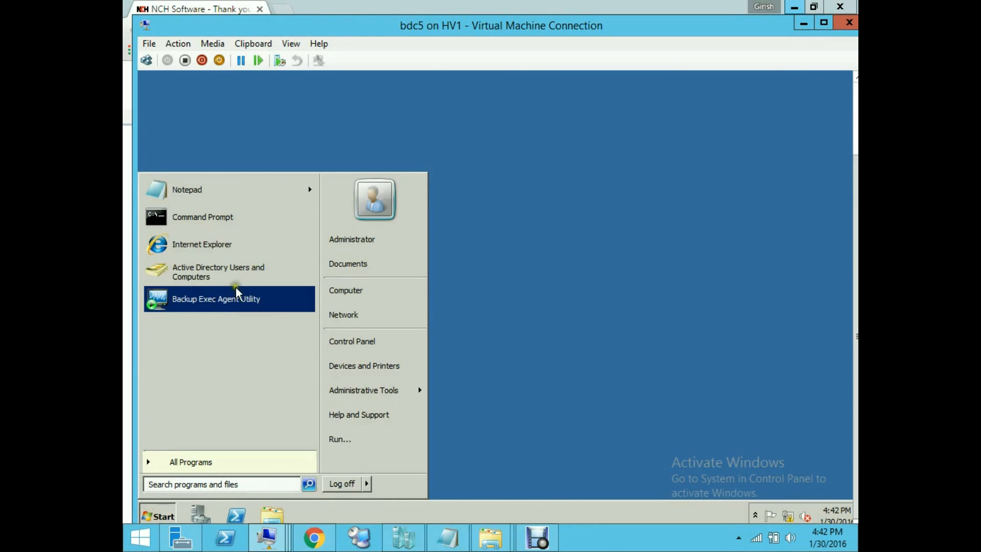
left_click(243, 276)
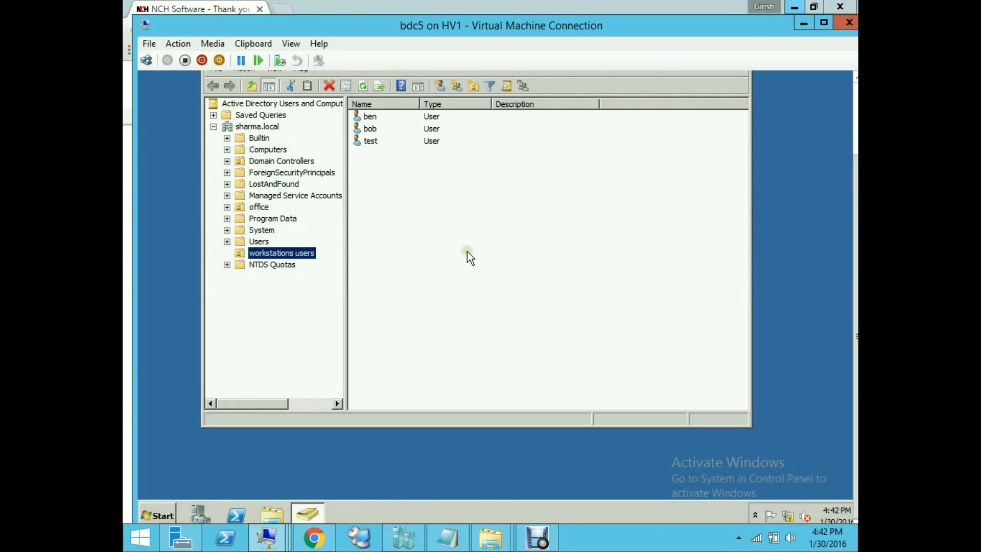
left_click(856, 117)
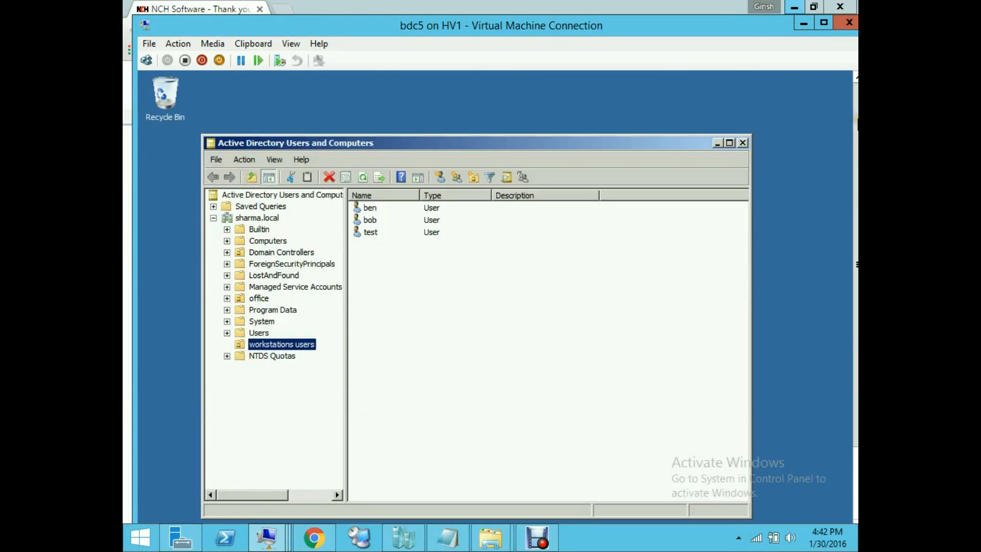
left_click(259, 333)
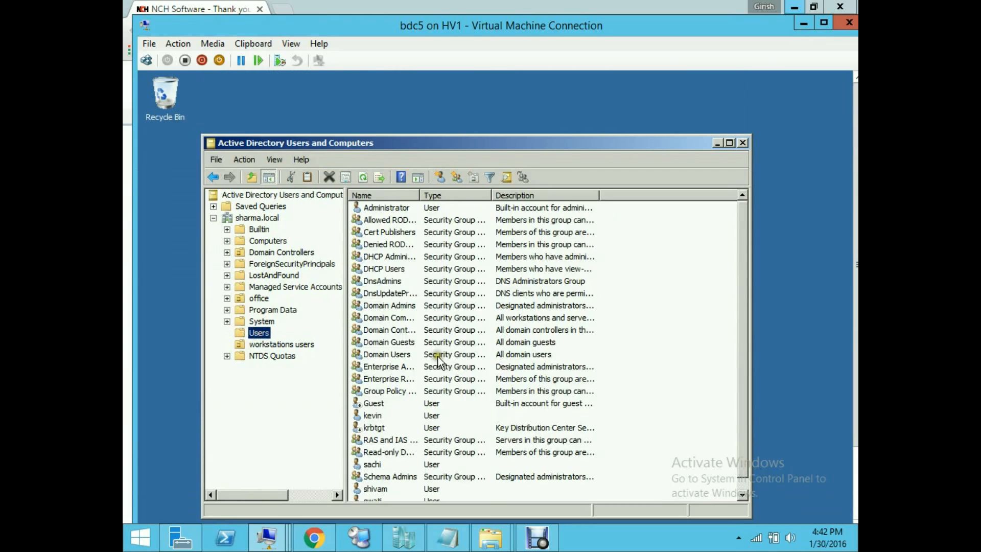
left_click(302, 345)
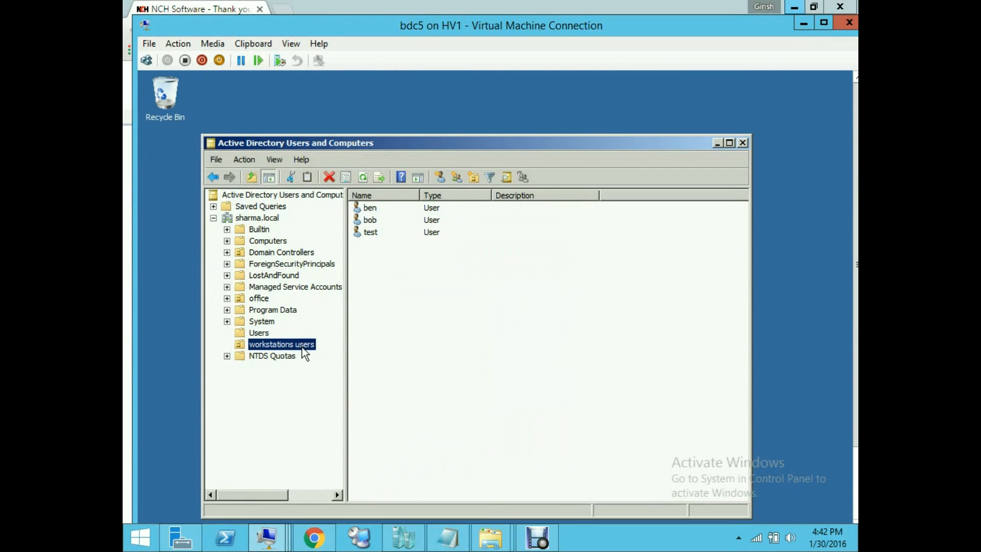
- Delete the test user from the workstations users organizational unit and close Active Directory Users and Computers
left_click(369, 233)
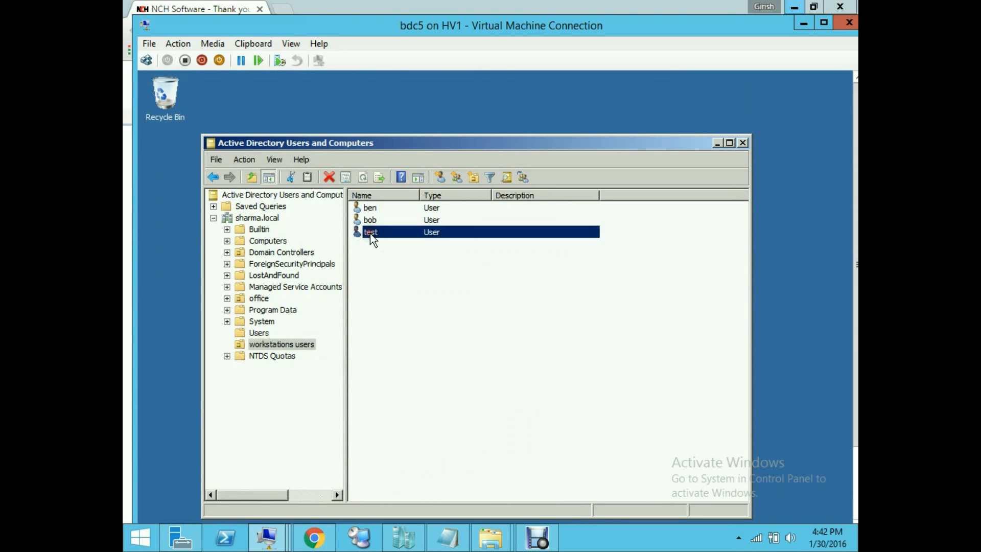
right_click(371, 233)
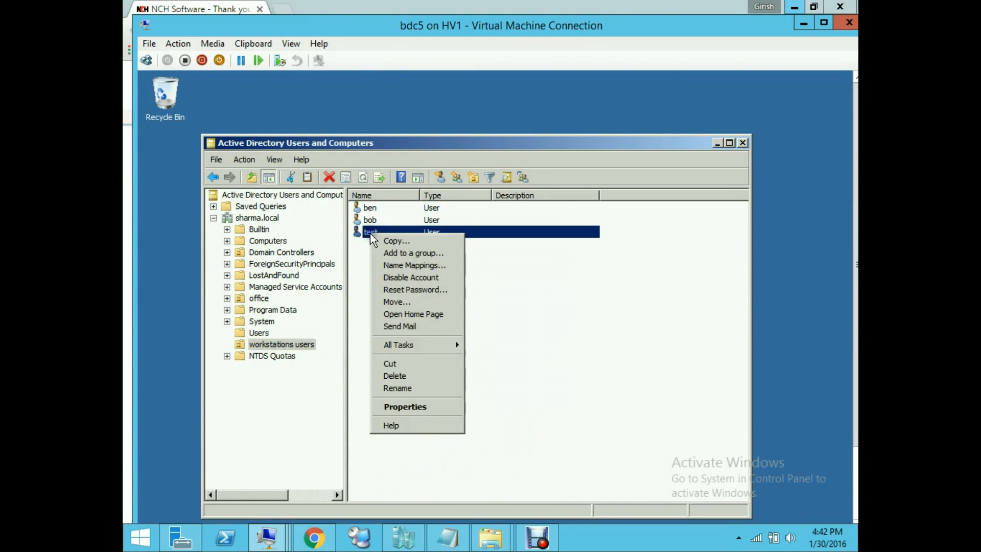
left_click(391, 377)
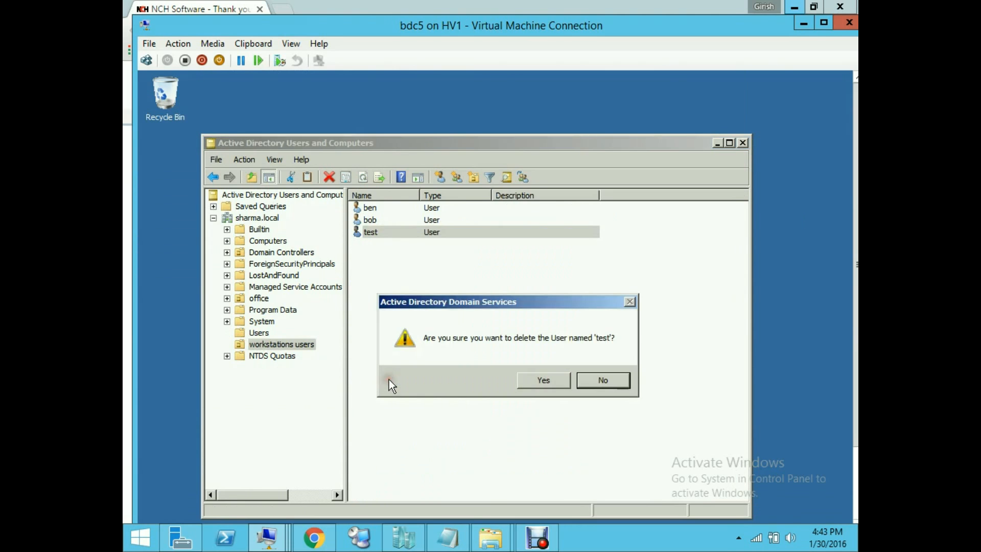
left_click(545, 381)
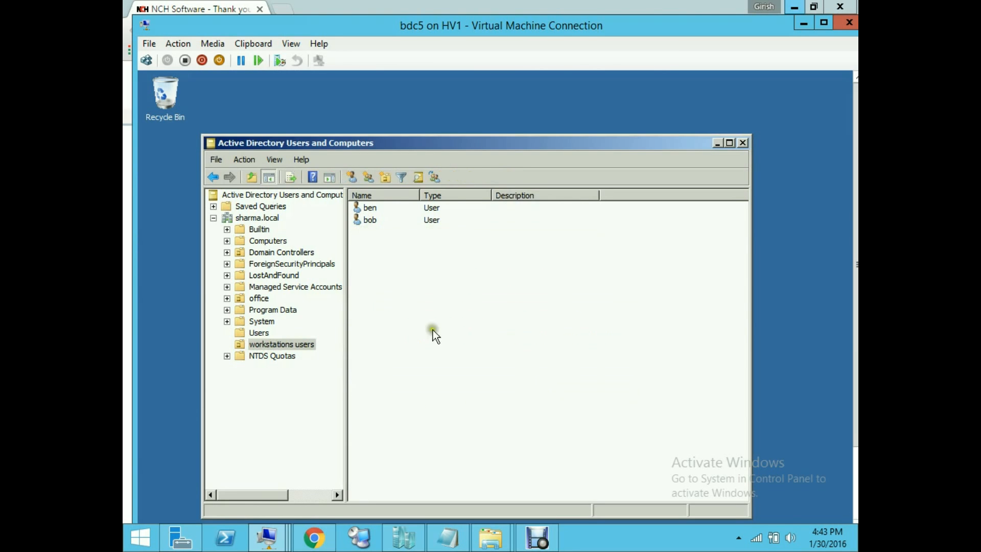
left_click(743, 141)
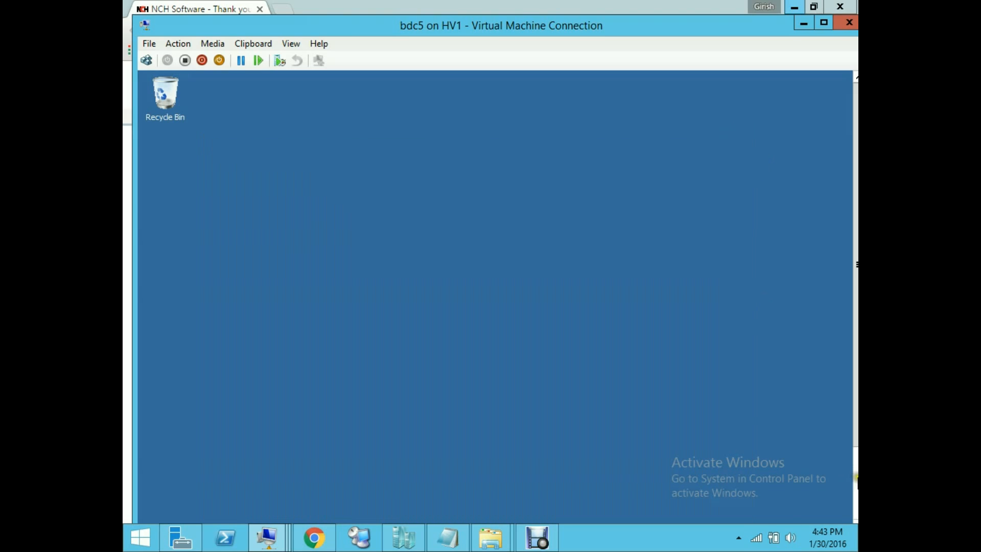
- Switch to the bsccm virtual machine in full screen and start a restore for the bdc5 server
mouse_move(267, 537)
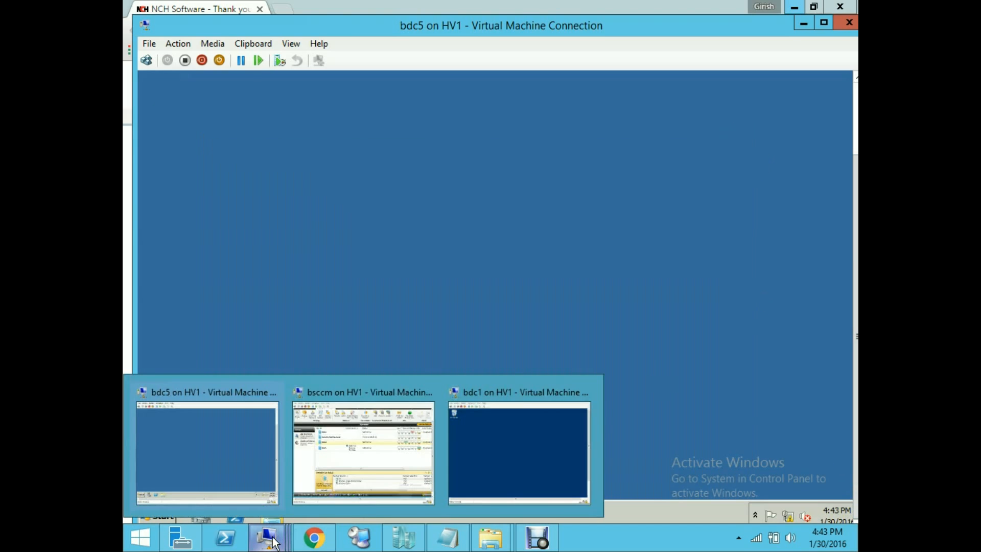
left_click(400, 447)
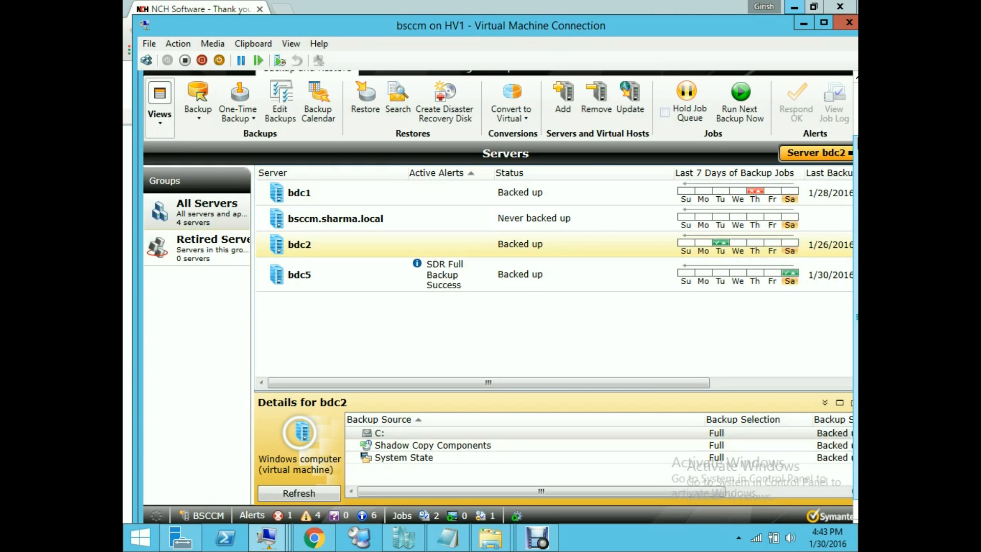
left_click(856, 110)
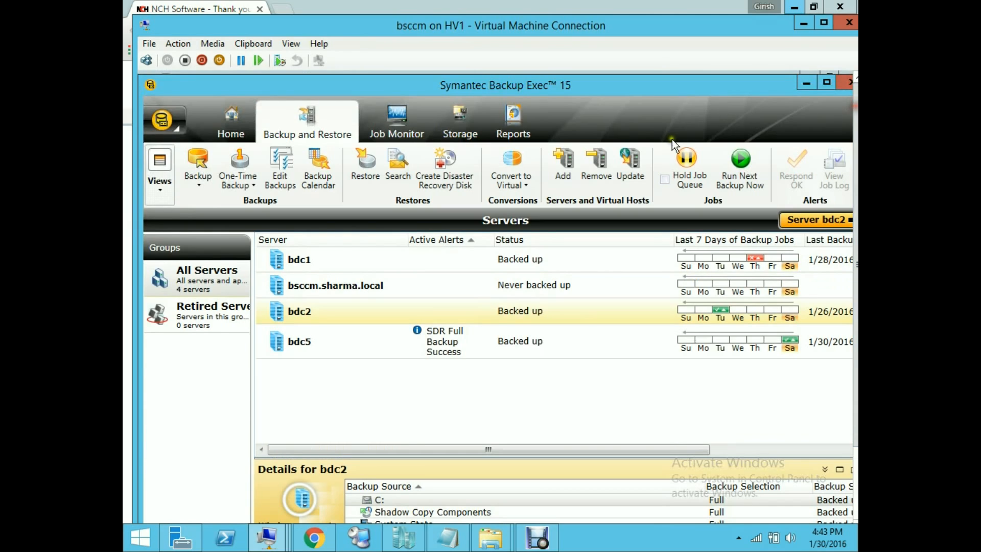
left_click(823, 23)
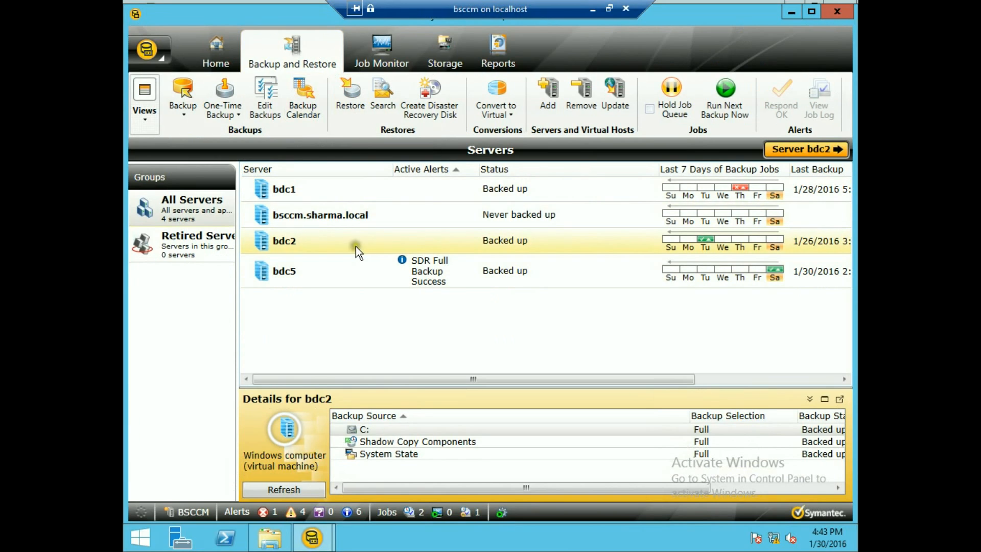
left_click(312, 275)
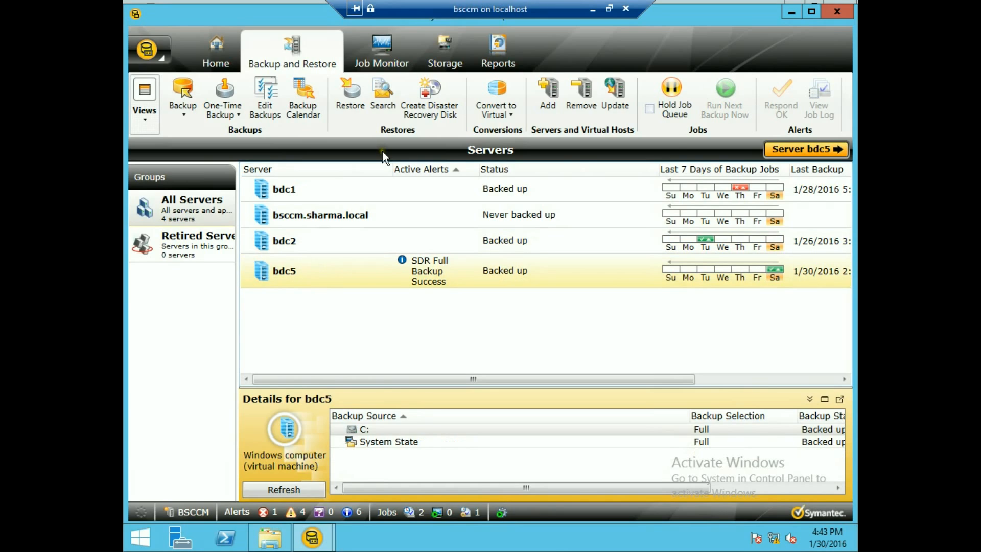
left_click(348, 110)
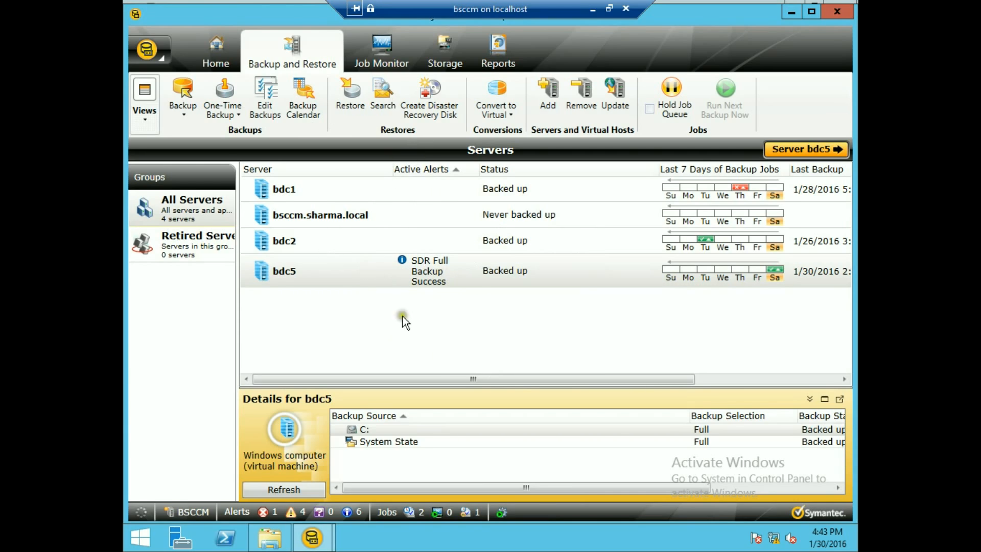
left_click(360, 322)
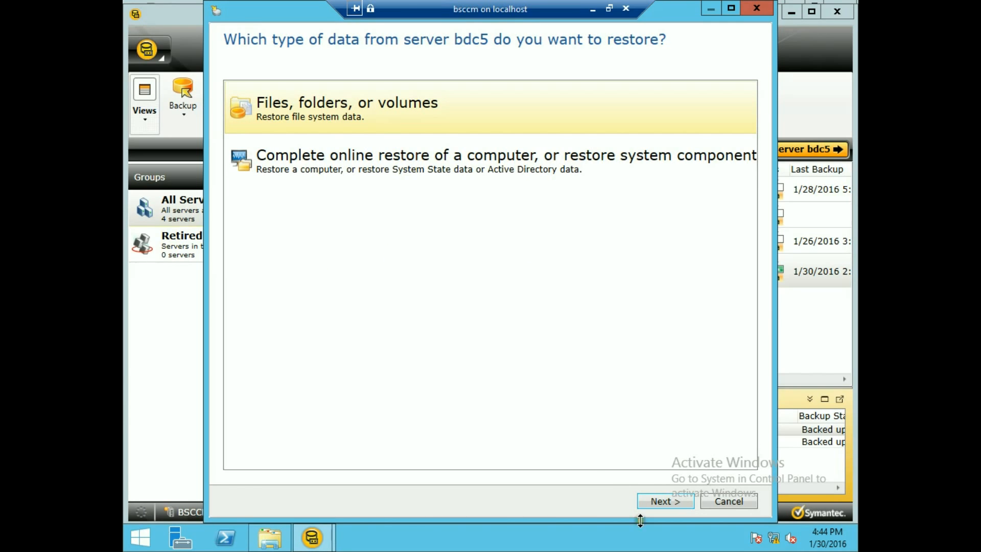
- Choose a complete online restore or restore of system components, with Active Directory, ADAM/AD LDS, and/or System State as the data
left_click(497, 172)
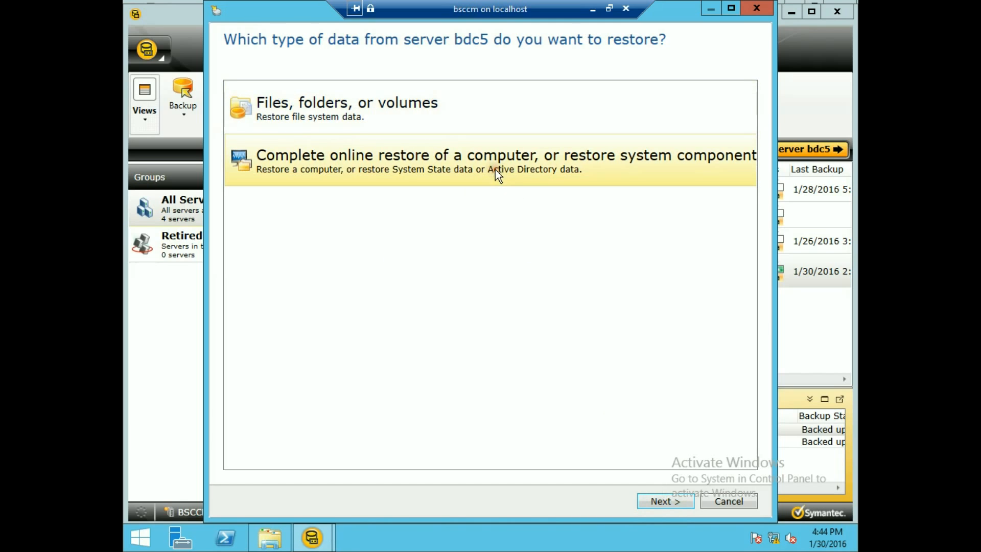
left_click(665, 501)
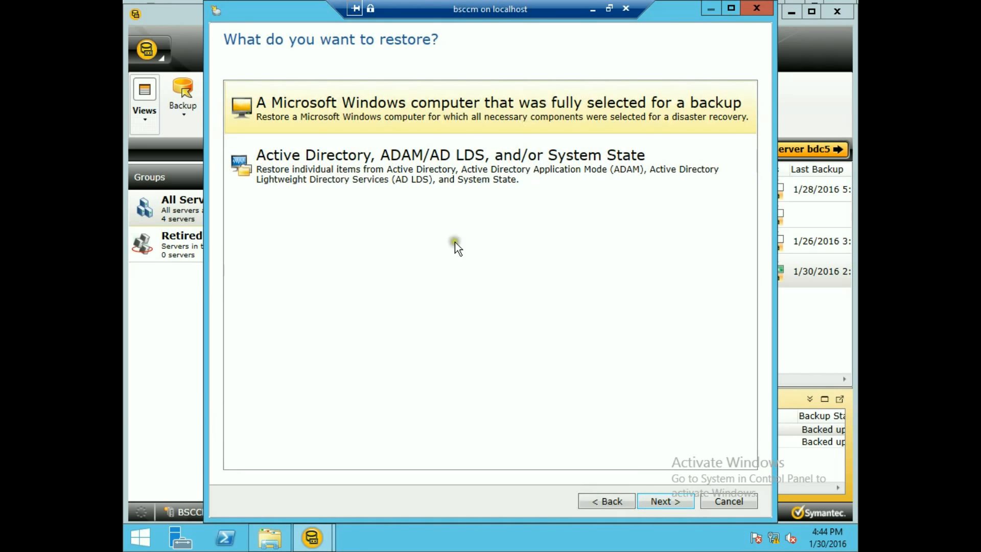
left_click(461, 169)
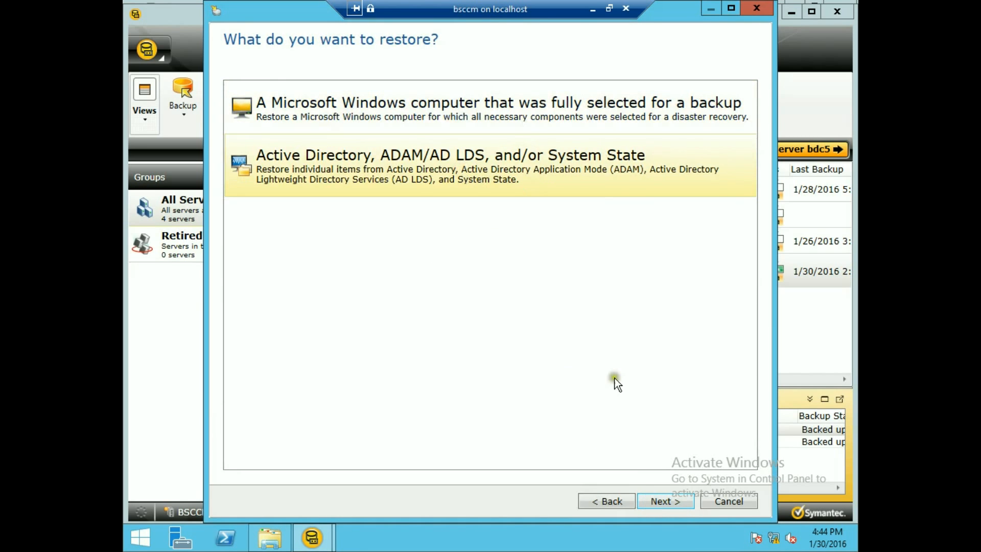
left_click(657, 505)
left_click(658, 505)
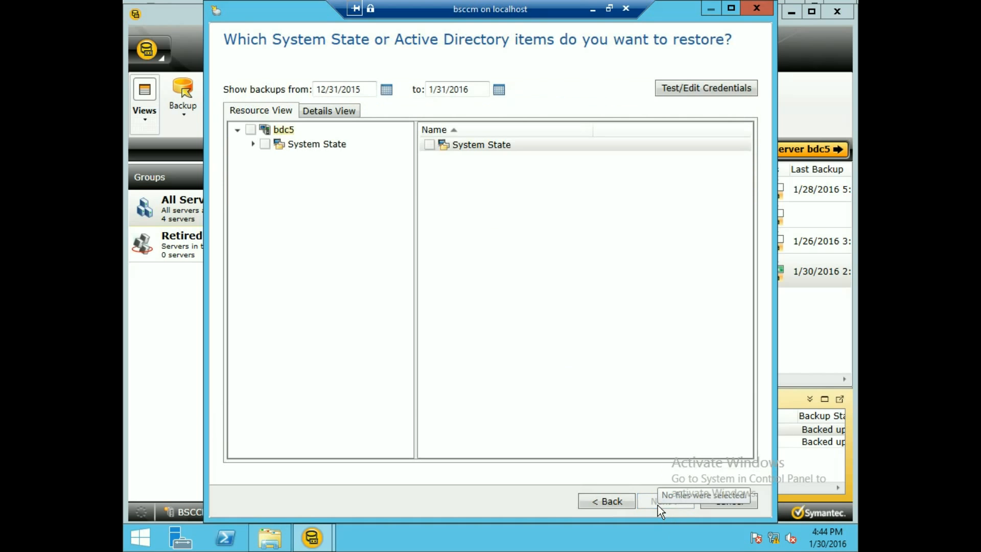
- Select the test user in the workstations users organizational unit from the 1/30/2016 2:53:14 PM System State backup for restore
left_click(253, 144)
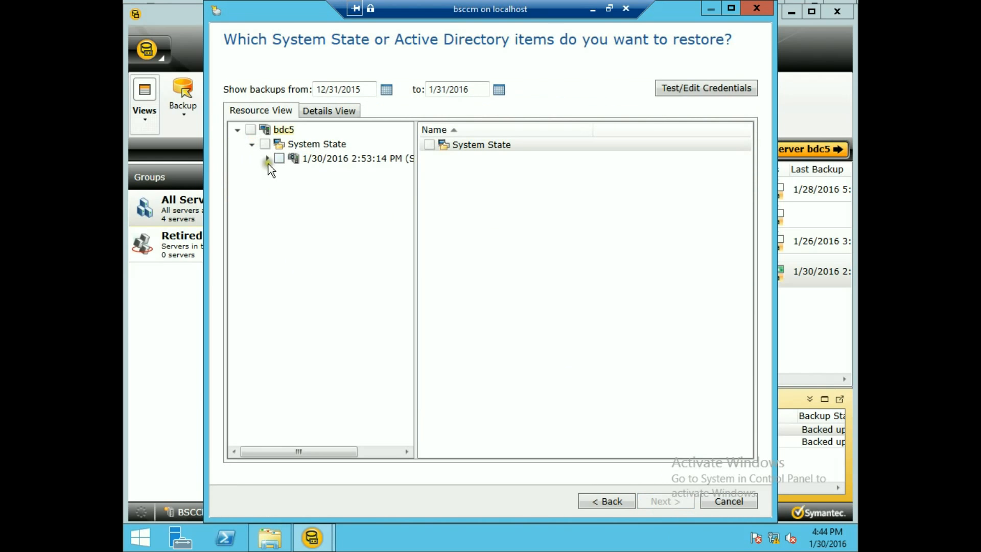
left_click(268, 159)
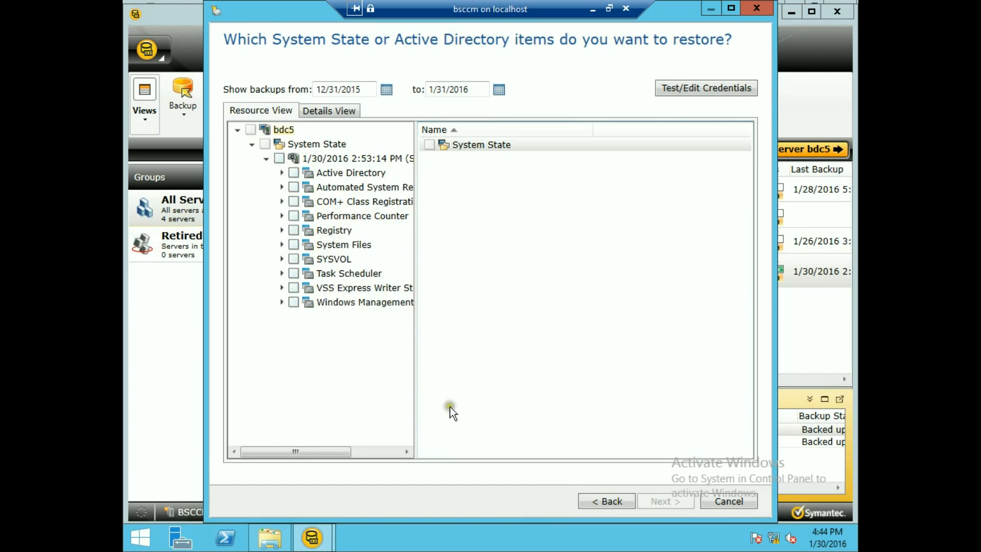
left_click(283, 172)
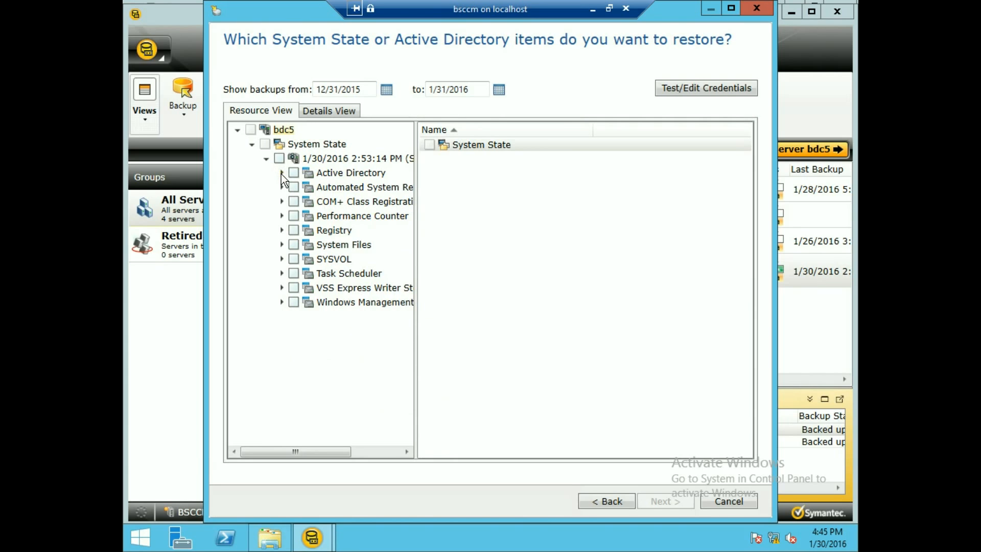
left_click(281, 173)
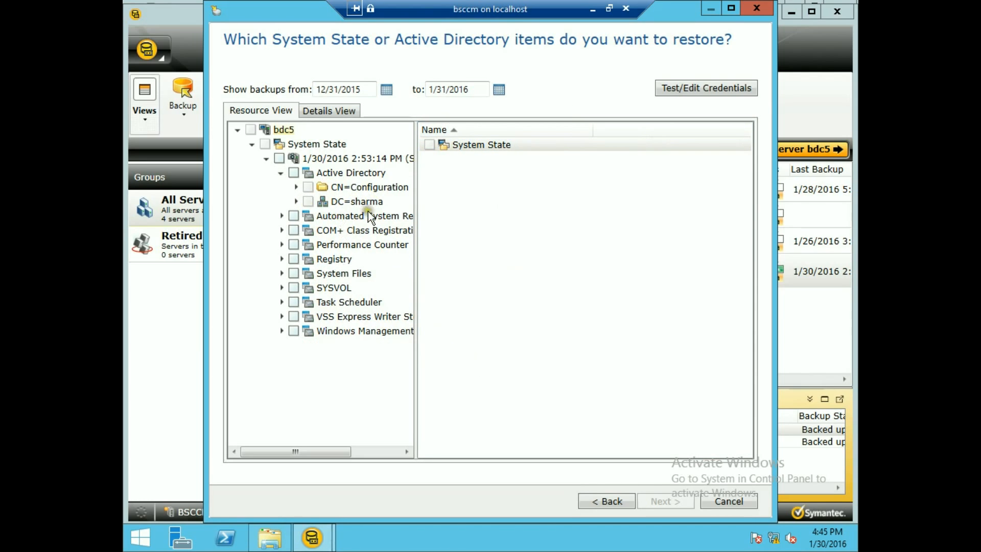
left_click(296, 201)
left_click(297, 201)
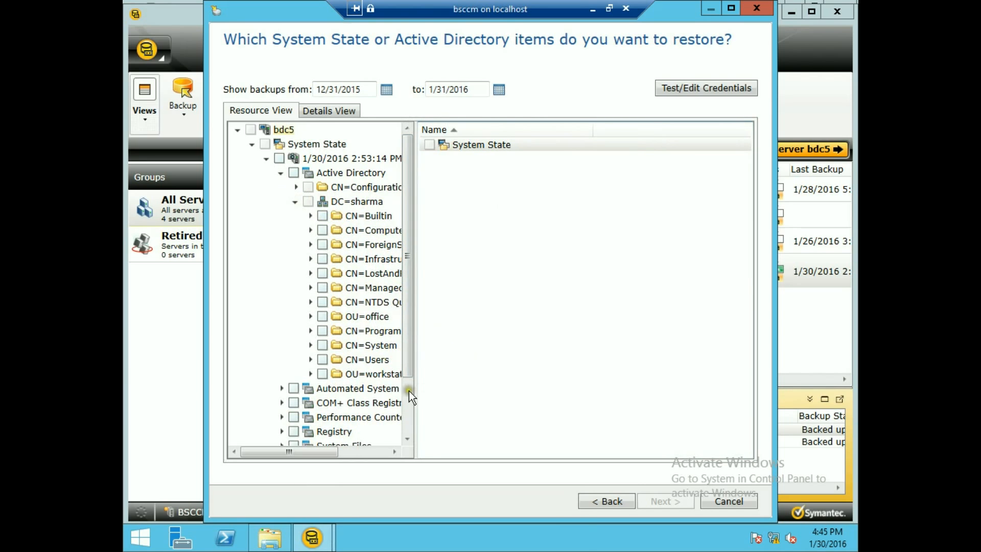
left_click_drag(414, 391, 451, 398)
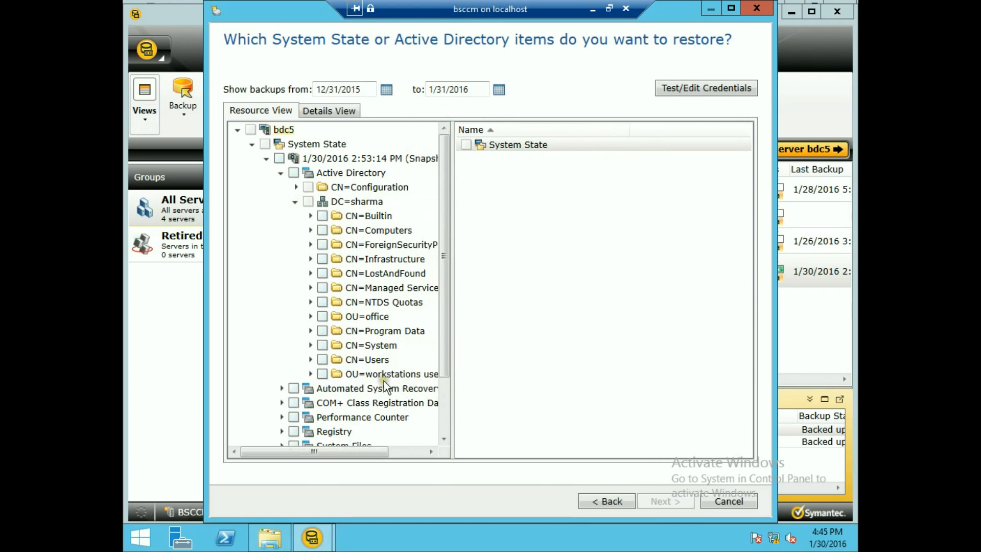
double_click(397, 377)
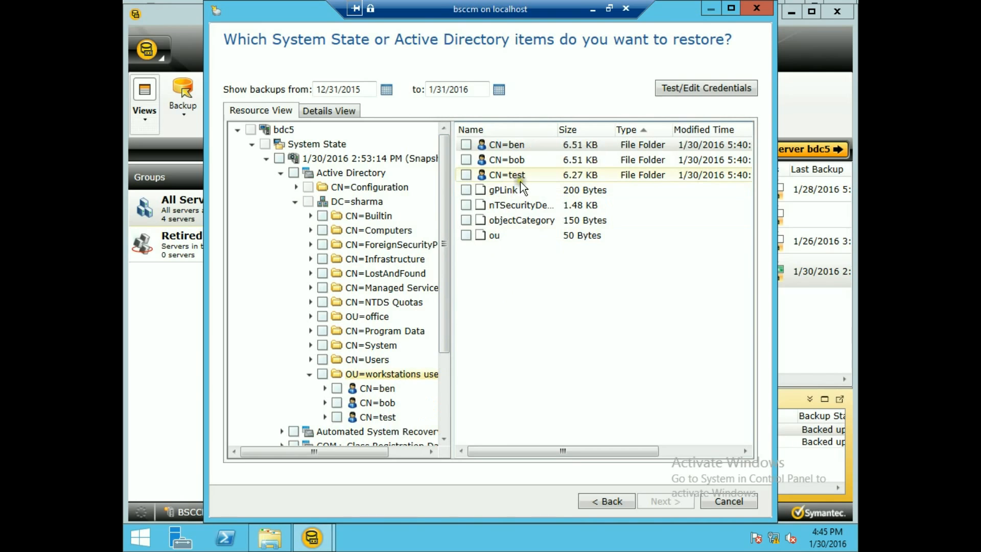
left_click(466, 175)
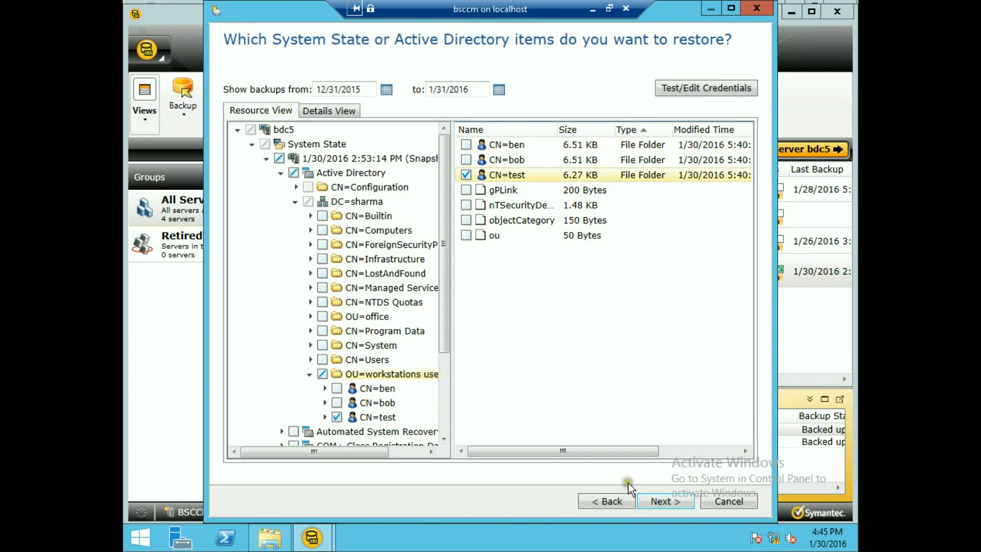
- Accept the default restore options: overwrite files only if different, restore security information, overwrite registry information, and do not recreate deleted objects
left_click(661, 502)
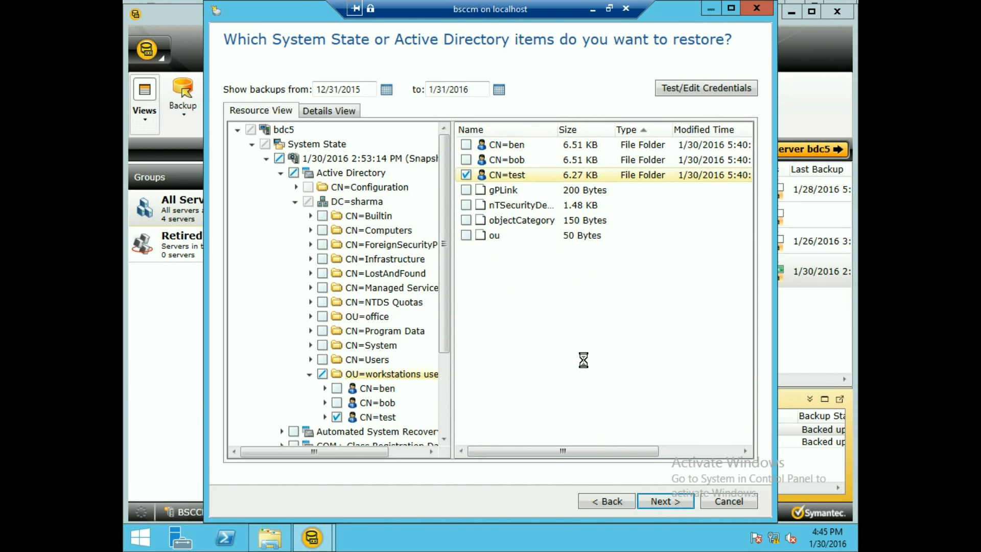
left_click(660, 502)
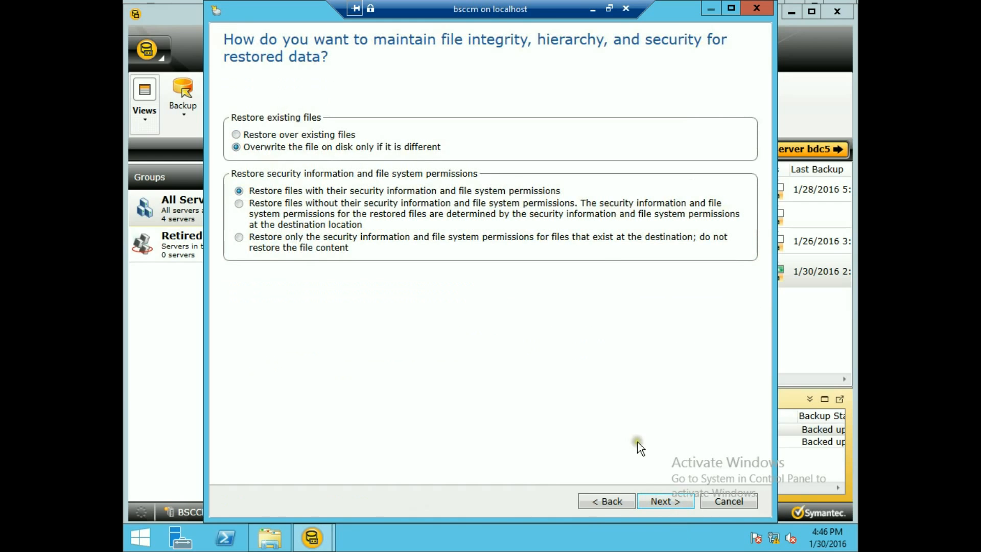
left_click(663, 501)
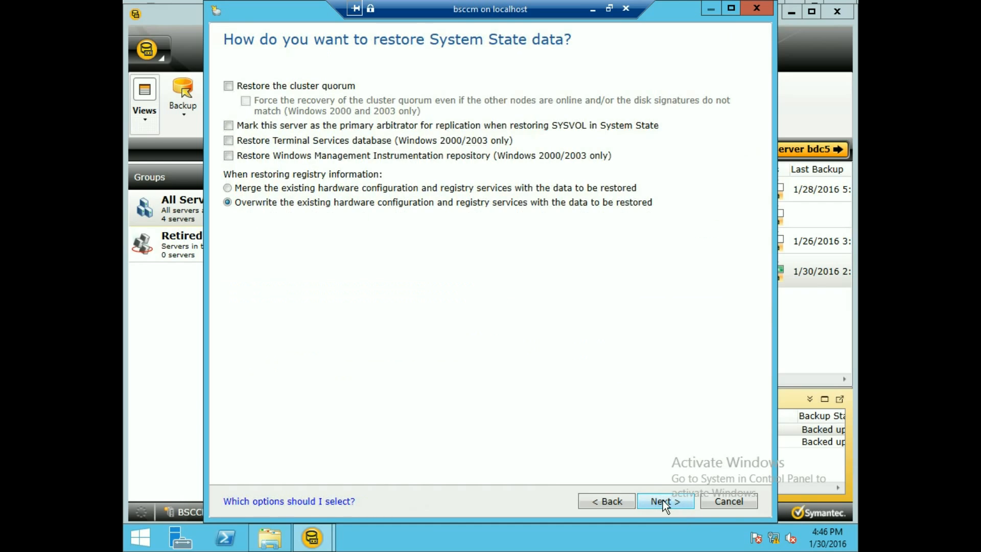
left_click(663, 501)
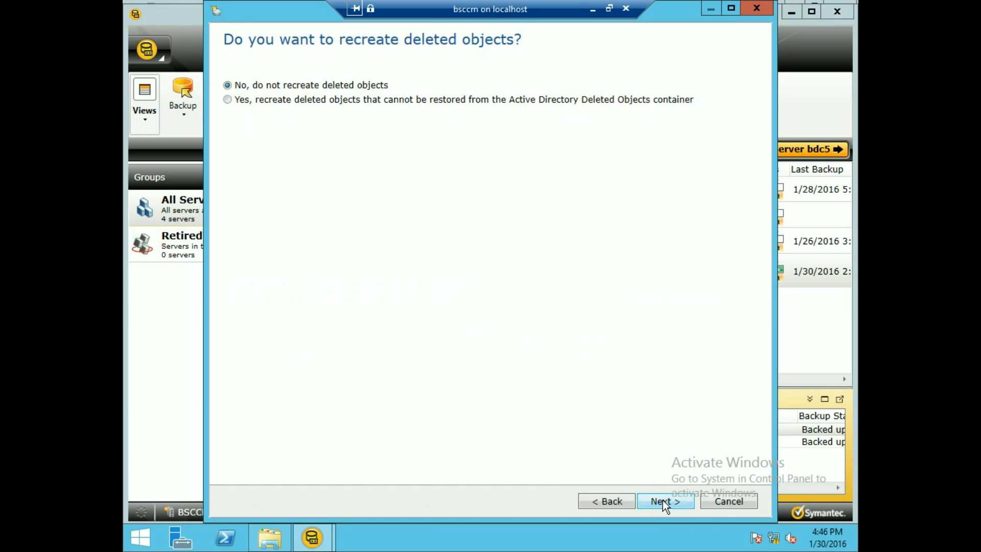
left_click(663, 501)
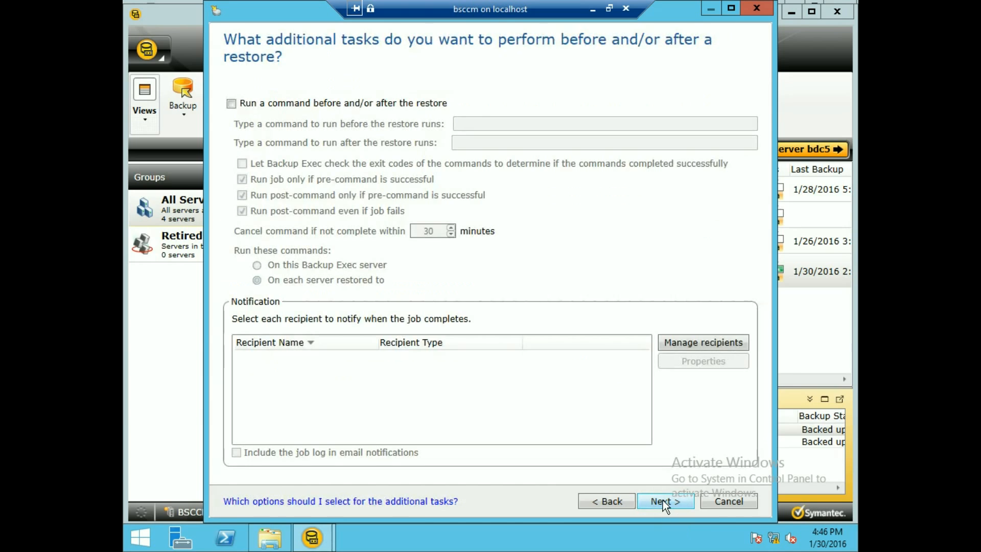
- Leave additional tasks unset, schedule the job bdc5 Restore 00014 to run now, and submit the restore
left_click(664, 500)
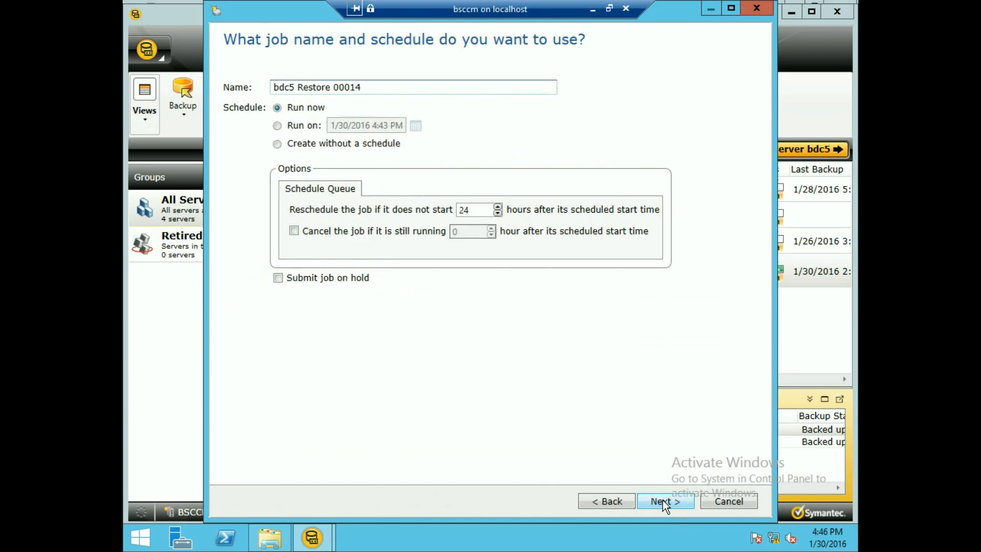
left_click(663, 501)
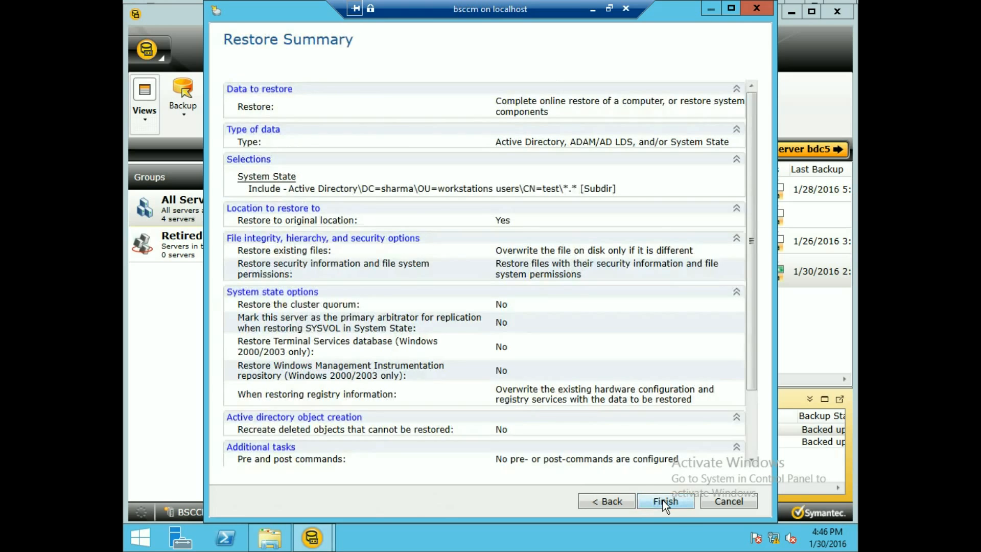
left_click(663, 501)
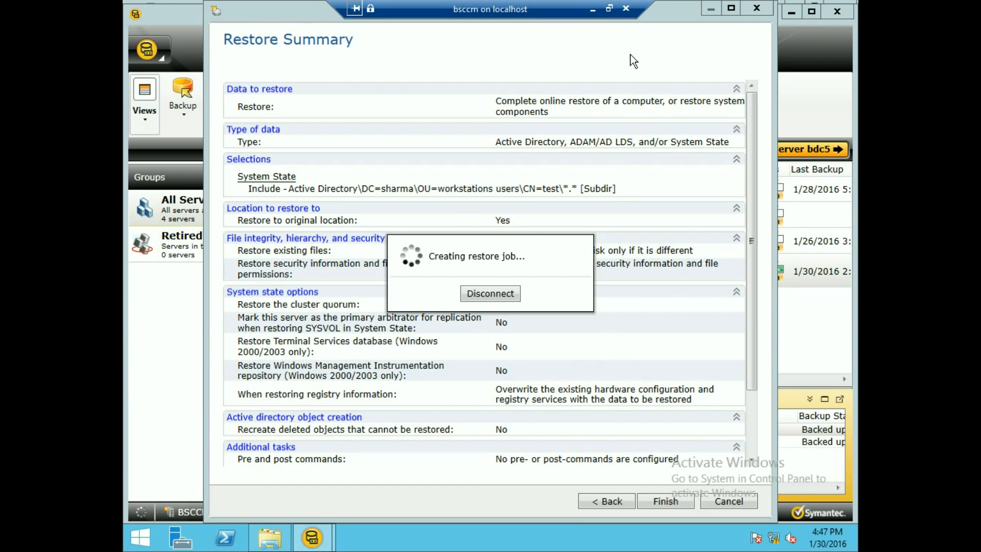
- Take the bsccm virtual machine out of full screen, minimize the host's Chrome window, and return bsccm to full screen
left_click(608, 9)
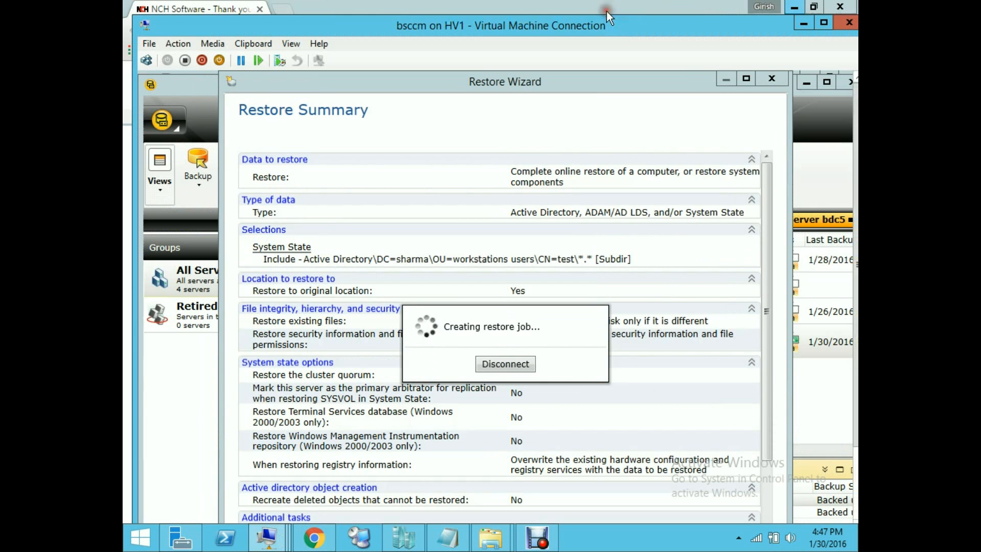
left_click_drag(855, 233, 855, 309)
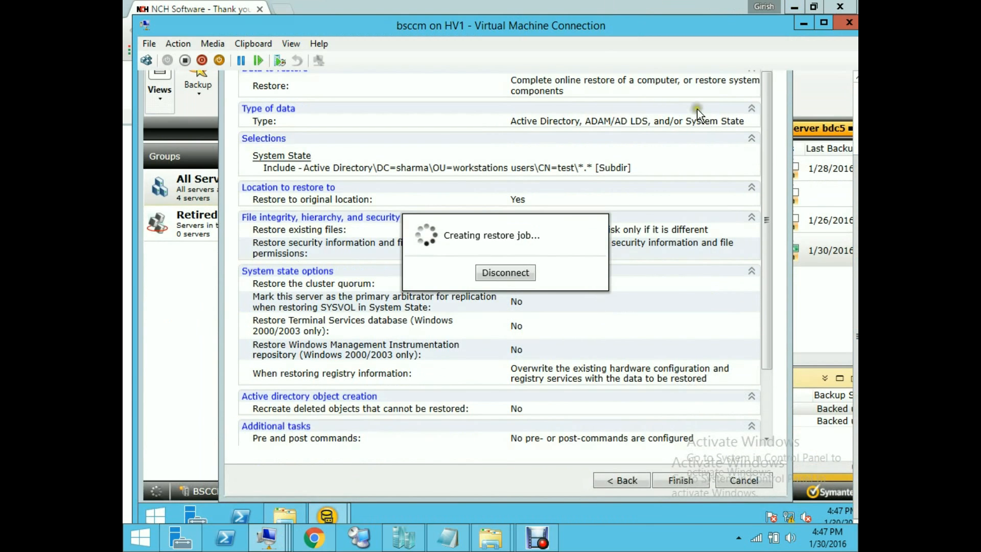
left_click(813, 5)
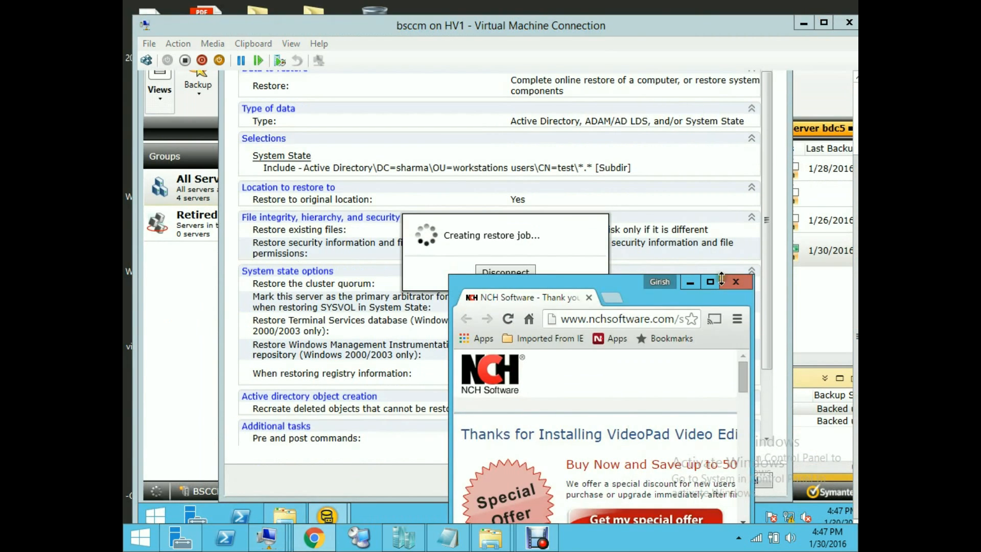
left_click(691, 283)
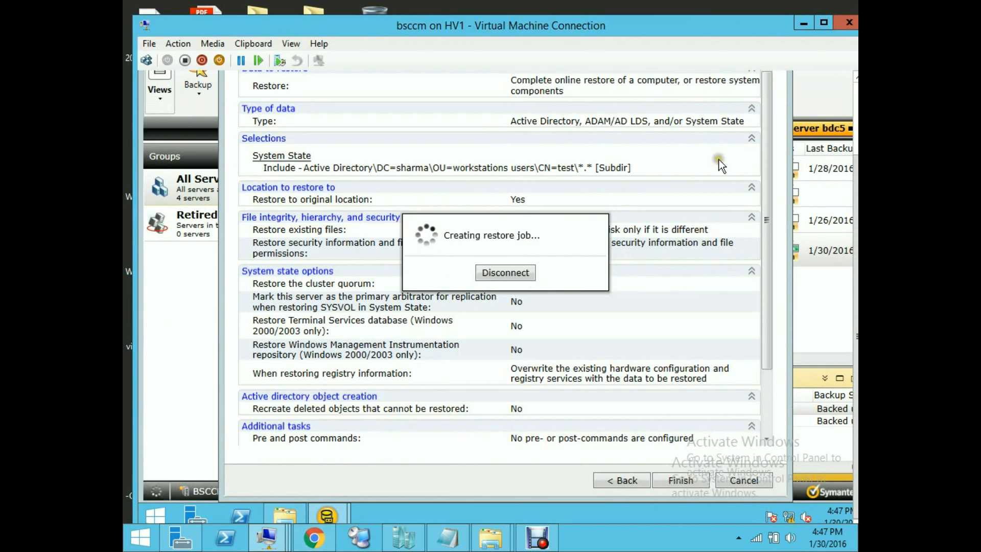
left_click(820, 19)
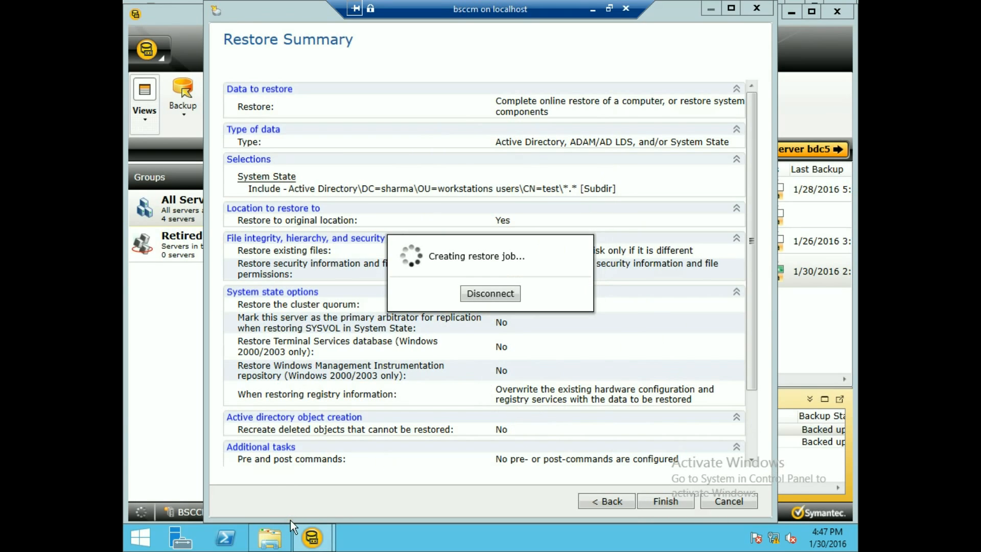
- Check the status of the bdc5 restore job in the Backup Exec job monitor
mouse_move(273, 539)
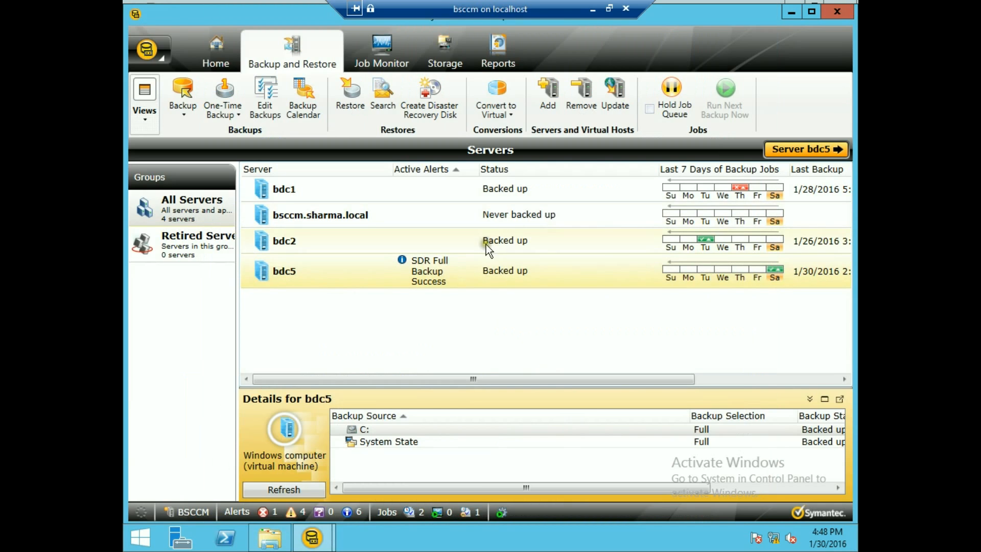
left_click(397, 61)
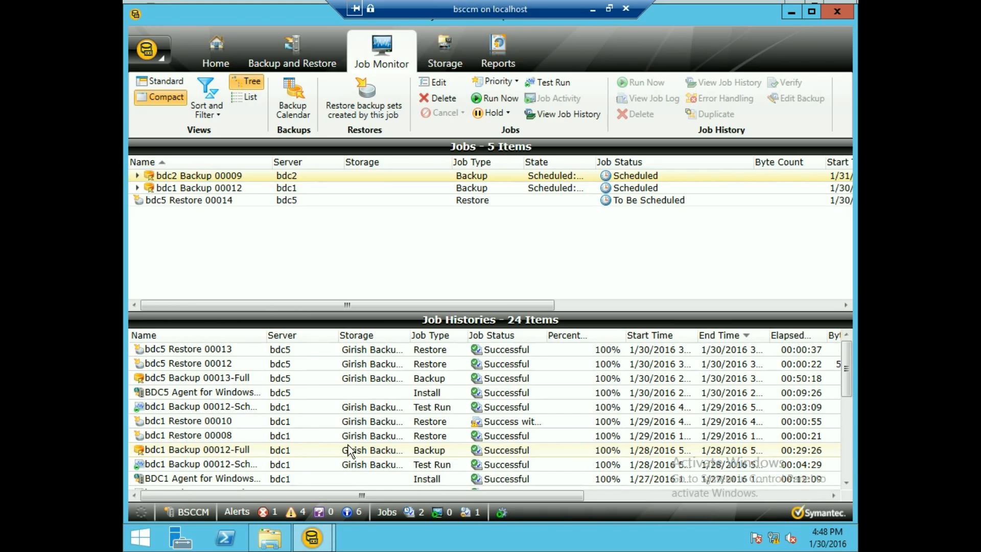
left_click(426, 178)
left_click(672, 222)
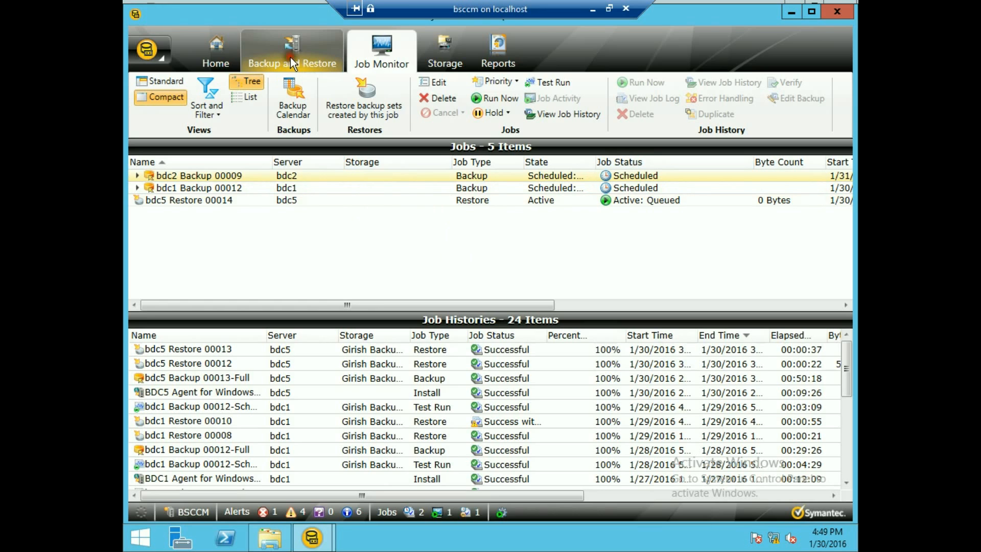
left_click(450, 248)
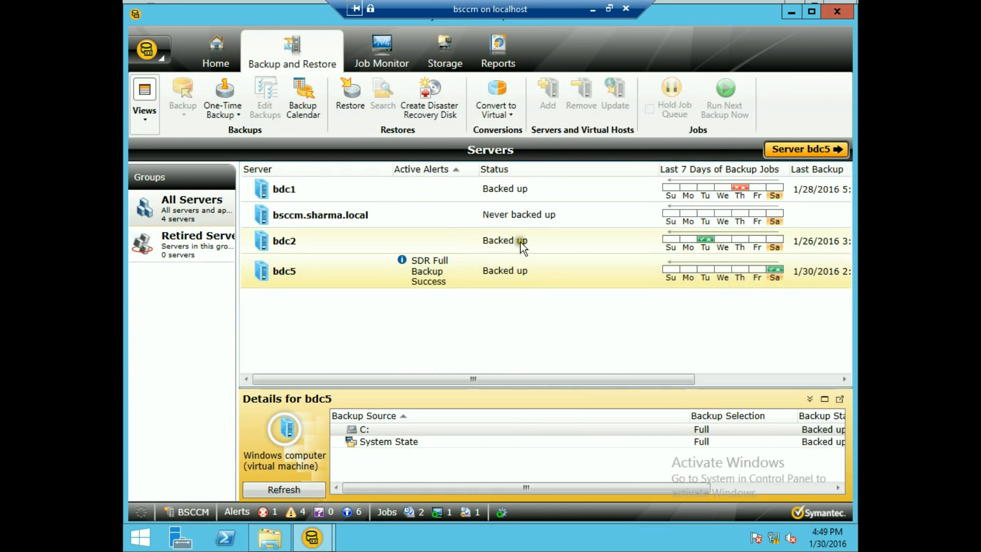
left_click(387, 60)
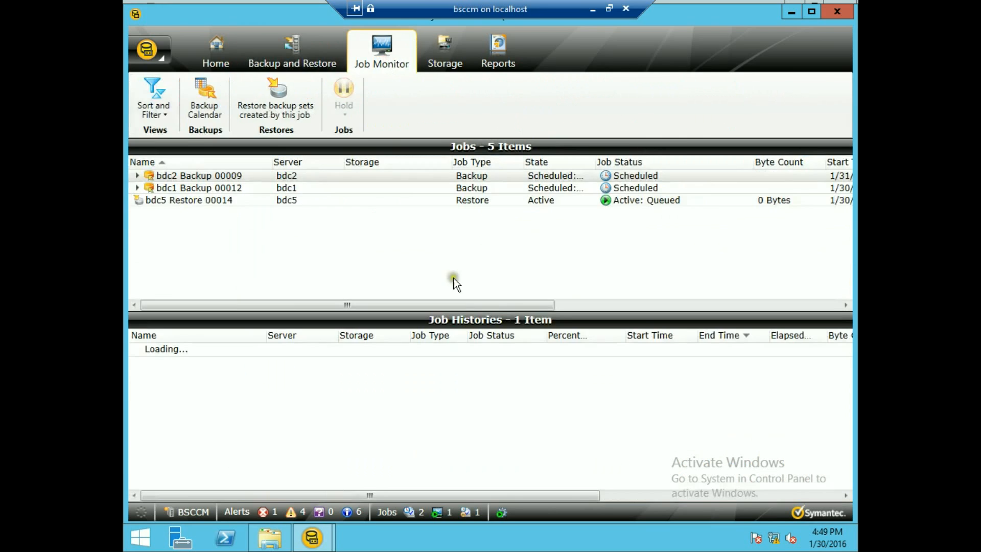
left_click(685, 257)
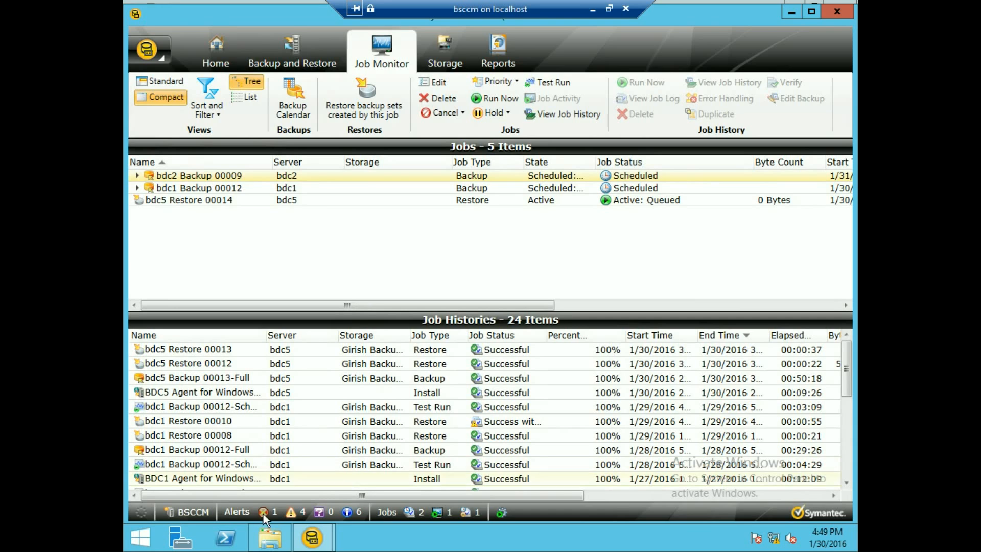
- Leave full screen on bsccm, switch to the bdc5 virtual machine, and open Active Directory Users and Computers
mouse_move(267, 534)
left_click(243, 470)
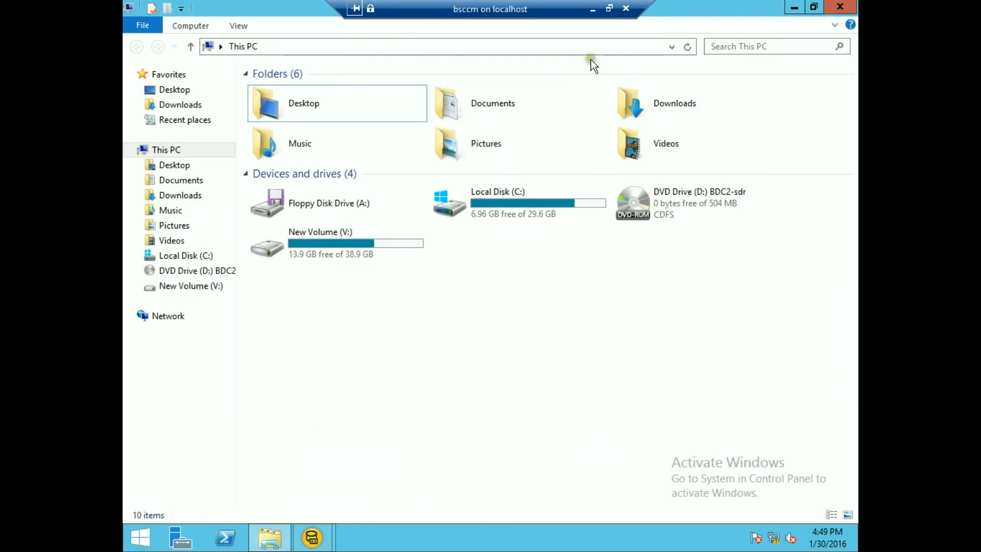
left_click(609, 8)
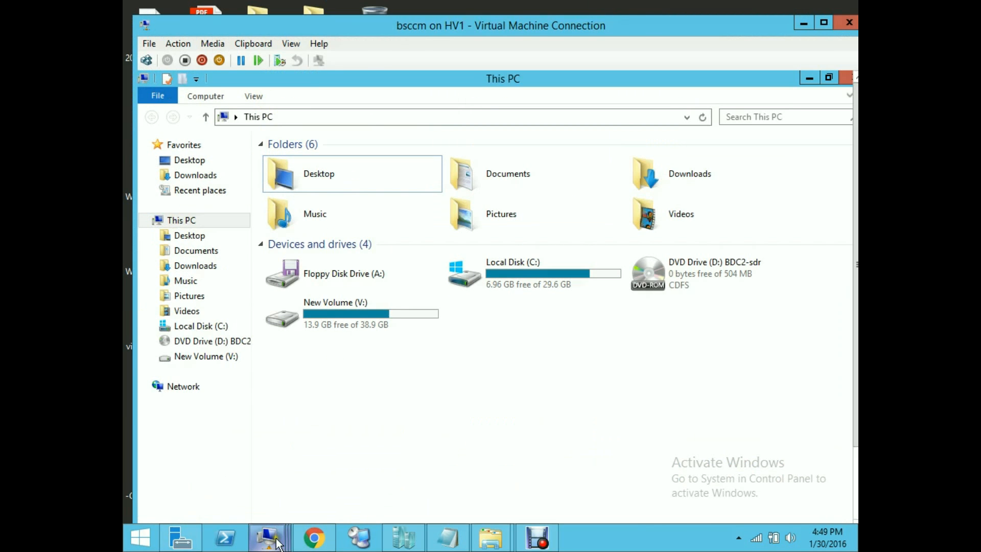
mouse_move(266, 537)
left_click(219, 454)
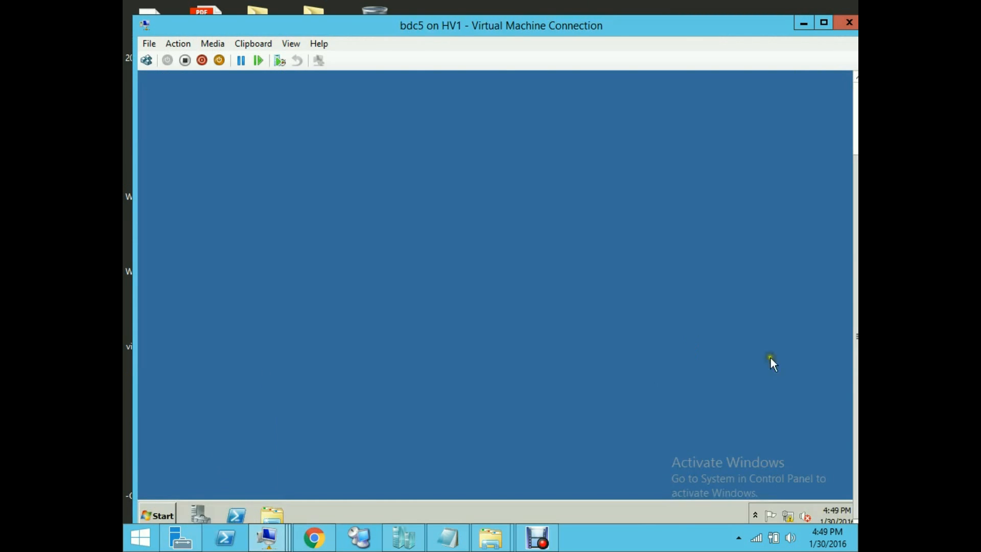
left_click(154, 511)
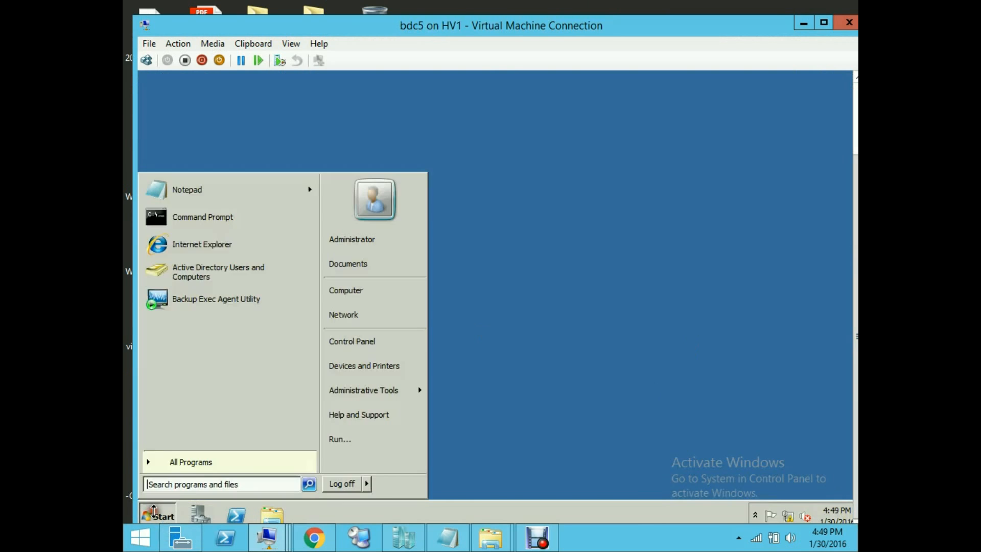
left_click(198, 271)
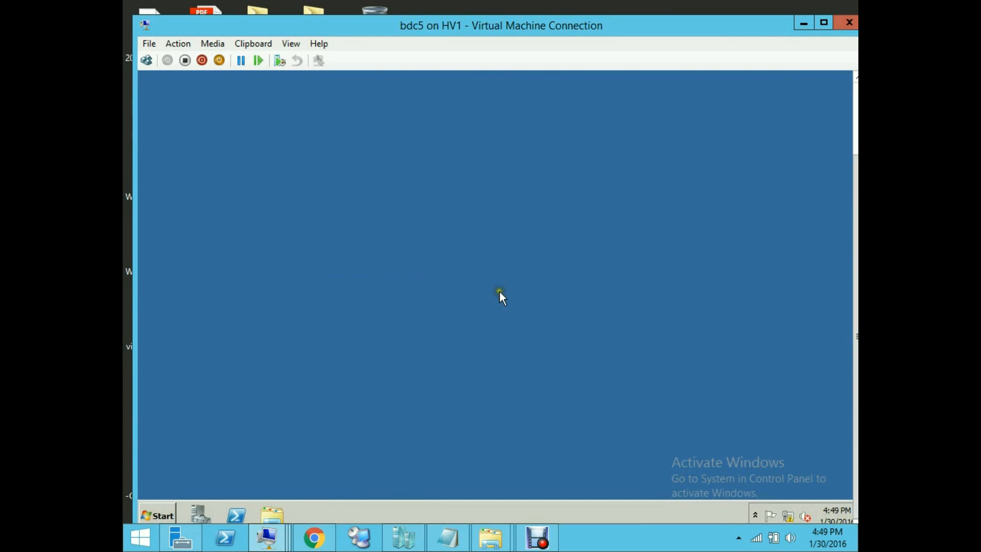
- Switch back to the bsccm virtual machine and minimize File Explorer to check the restore job's progress in Backup Exec
mouse_move(274, 544)
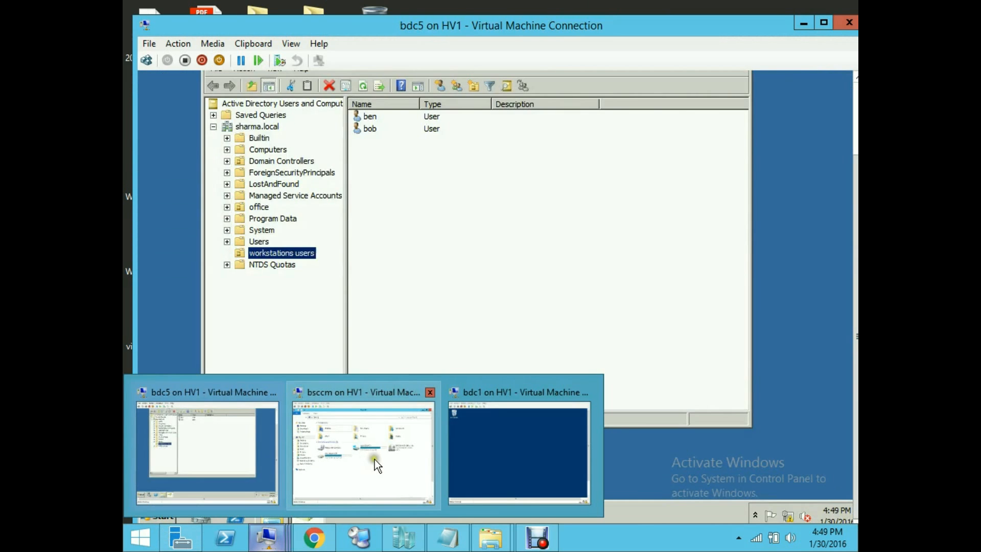
left_click(378, 457)
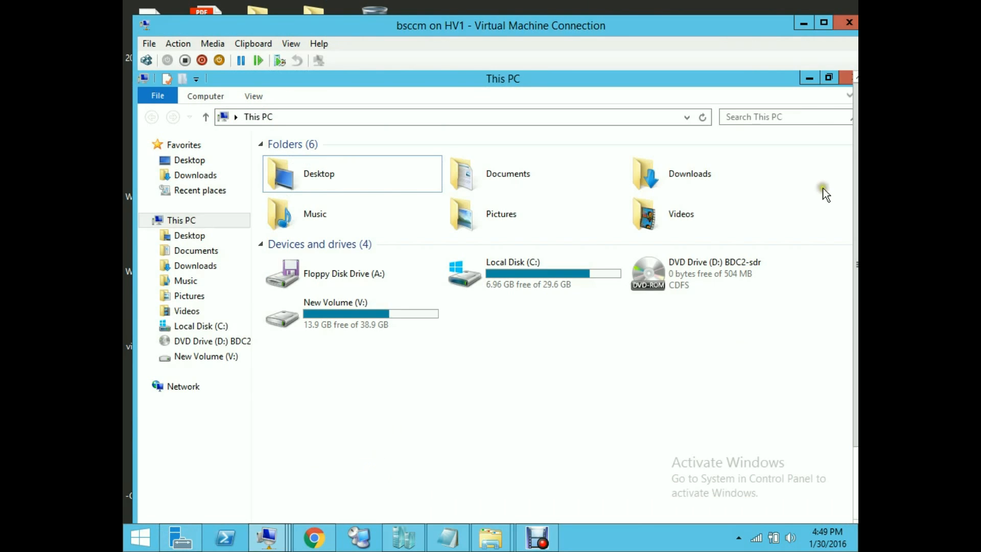
left_click(808, 77)
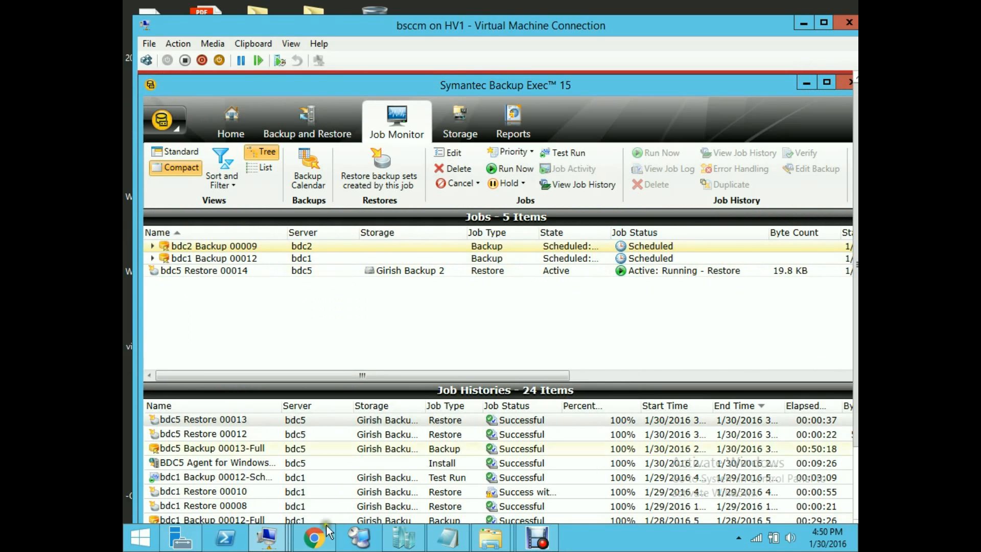
- Switch to the bdc5 virtual machine and refresh the workstations users container to check for the restored user account
mouse_move(281, 539)
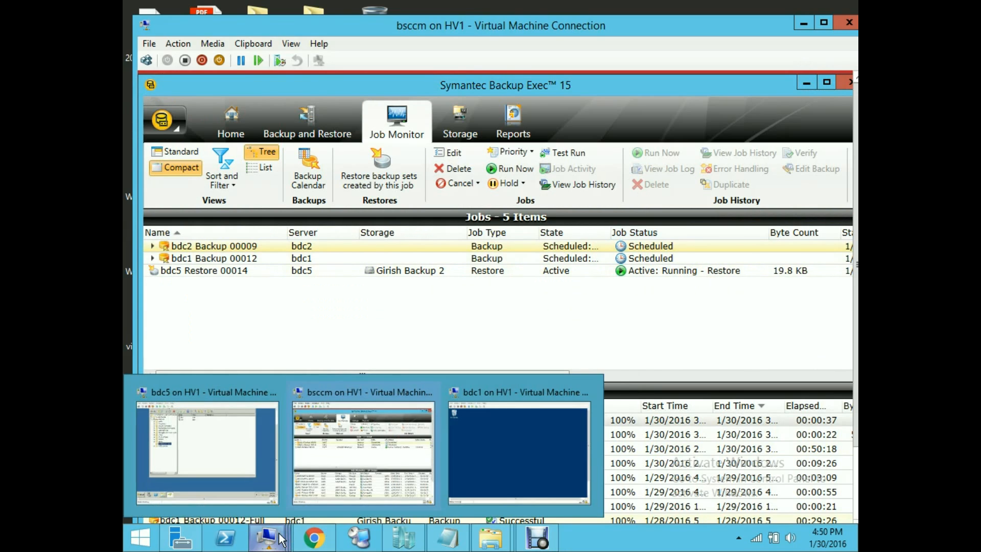
left_click(229, 471)
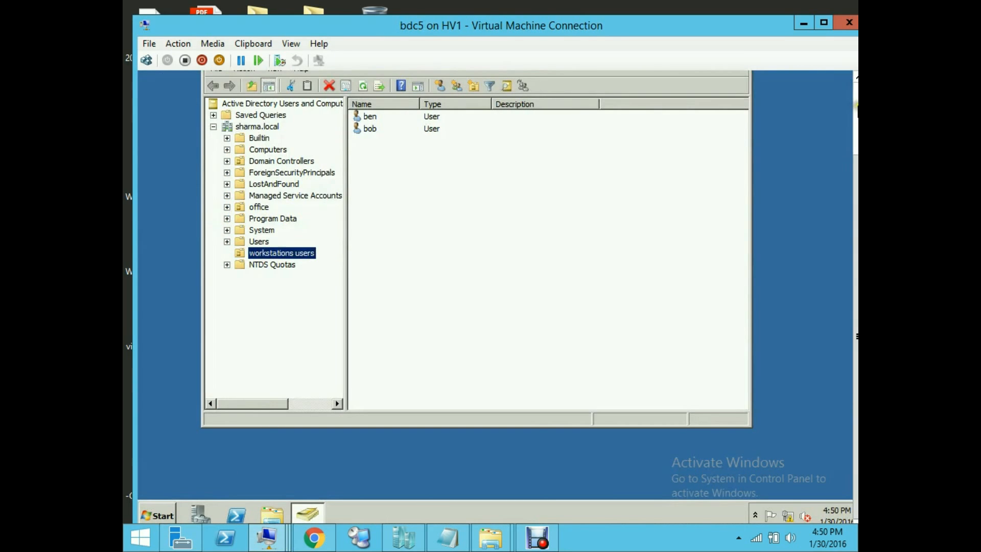
left_click(854, 104)
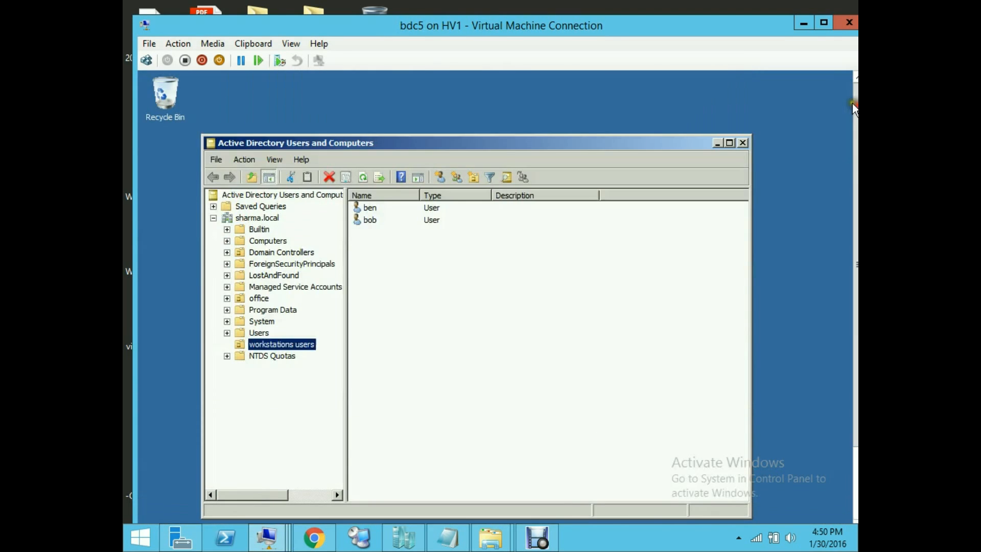
right_click(397, 277)
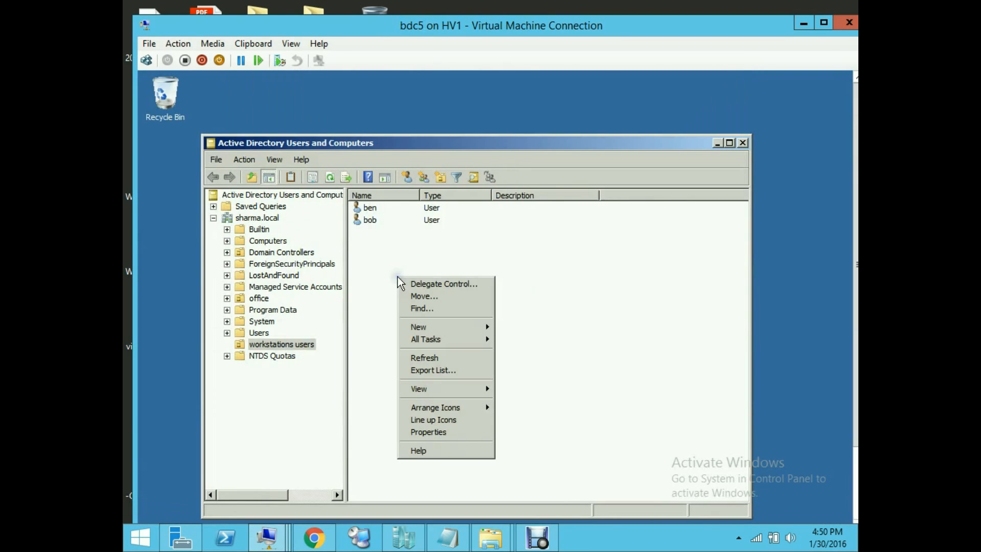
left_click(429, 358)
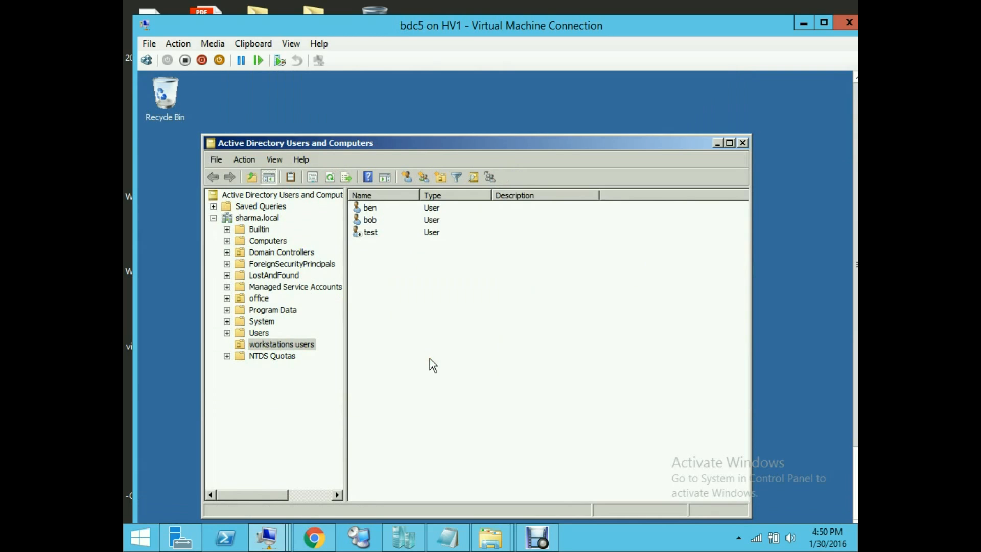
- Try to enable the restored test user account in the workstations users container
left_click(367, 235)
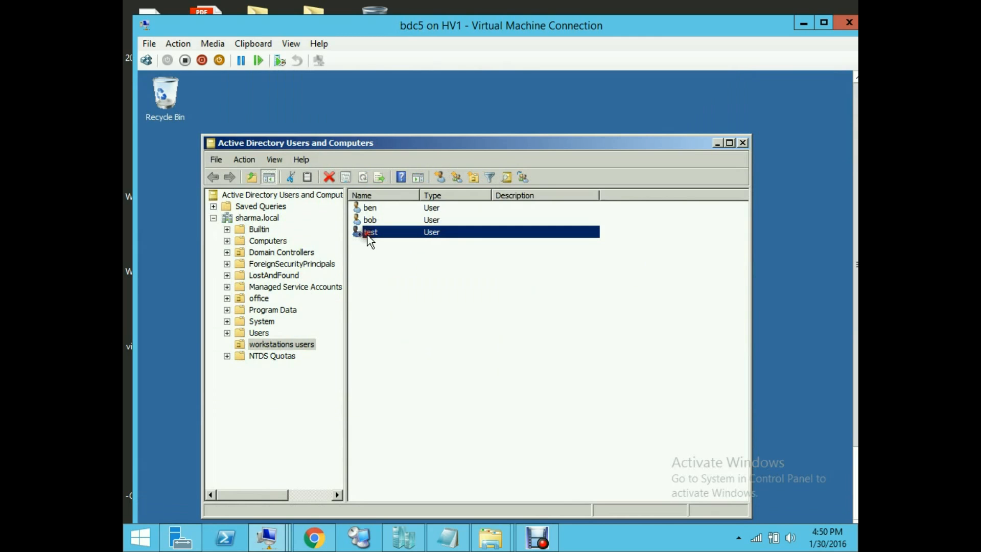
right_click(367, 235)
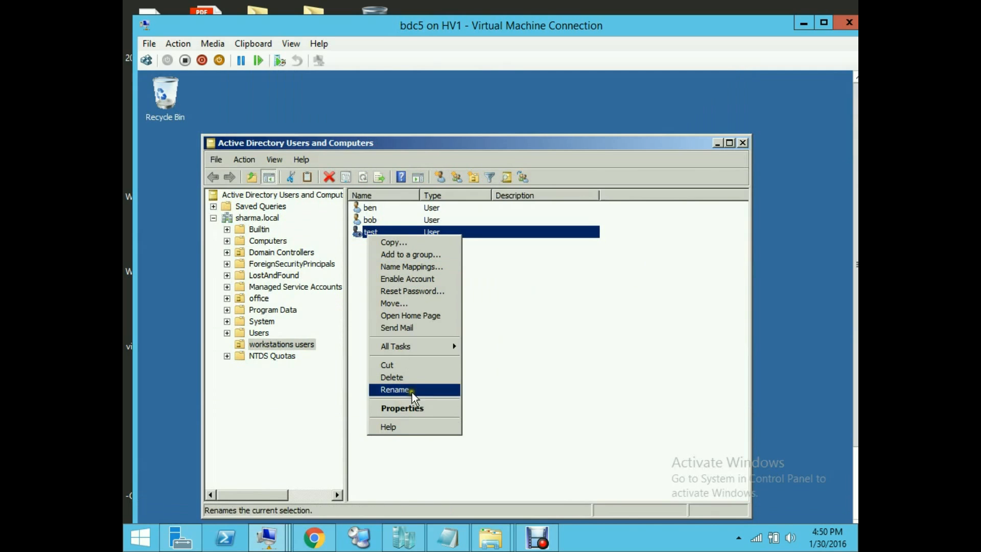
left_click(402, 280)
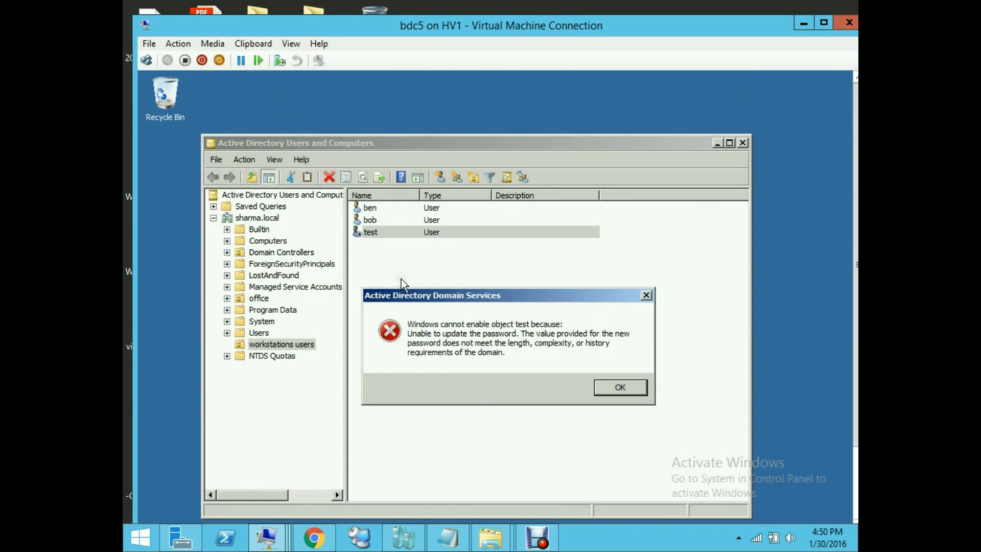
left_click(619, 386)
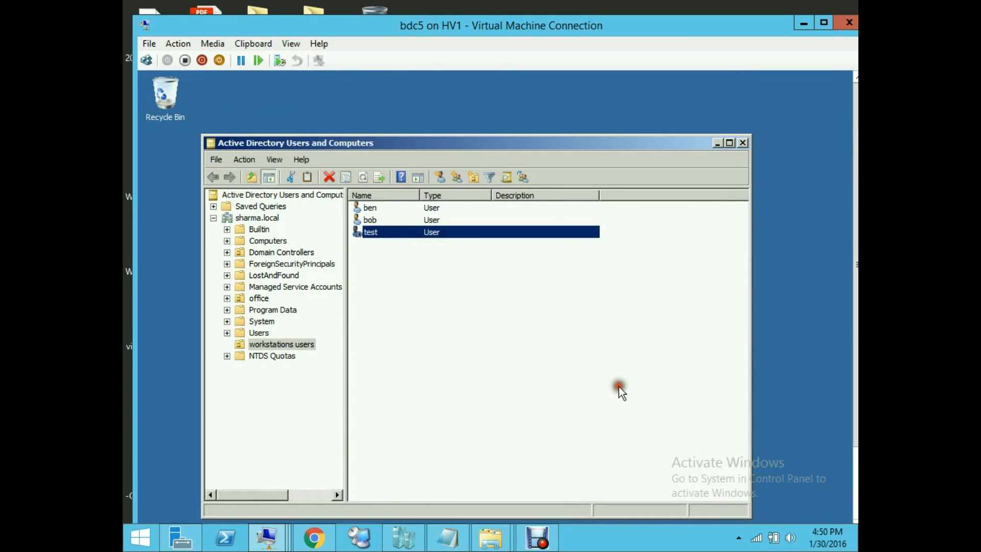
- Set the test user's account options so that the password never expires, accepting the password-change notice
right_click(394, 234)
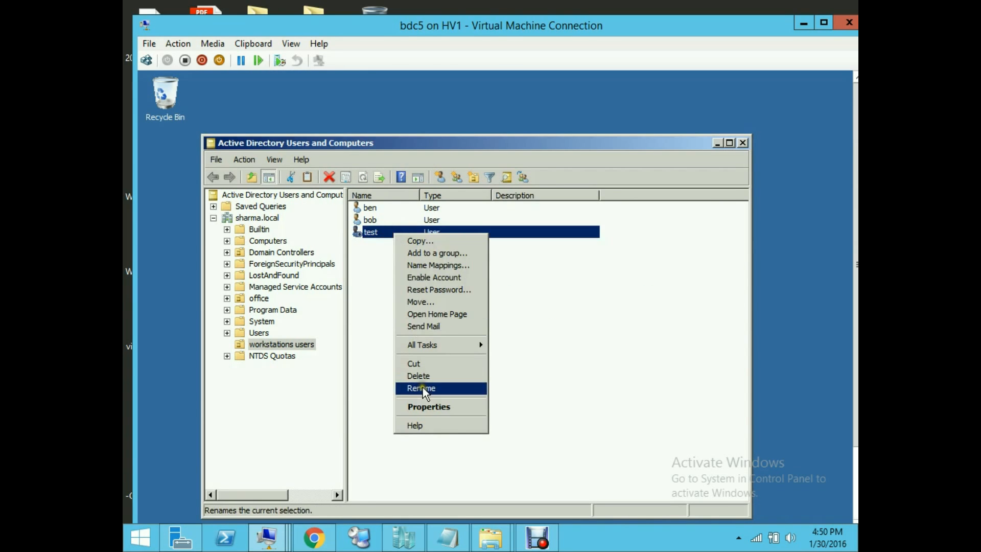
left_click(452, 411)
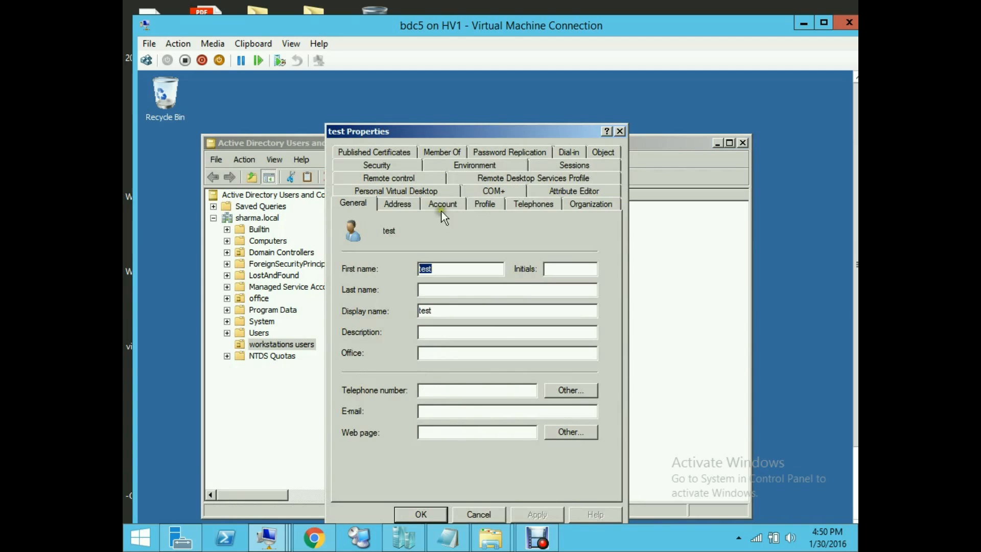
left_click(438, 202)
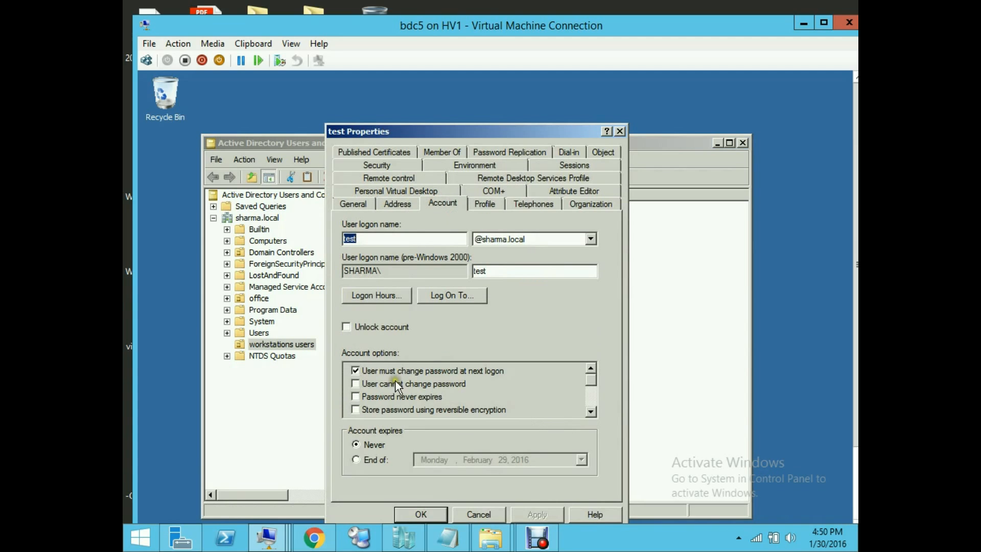
left_click(407, 205)
left_click(494, 204)
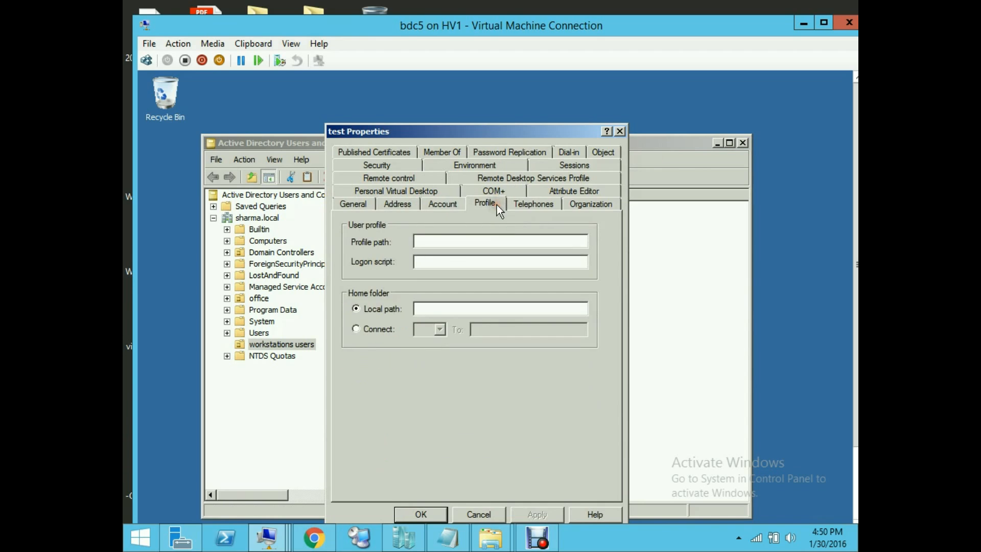
left_click(442, 202)
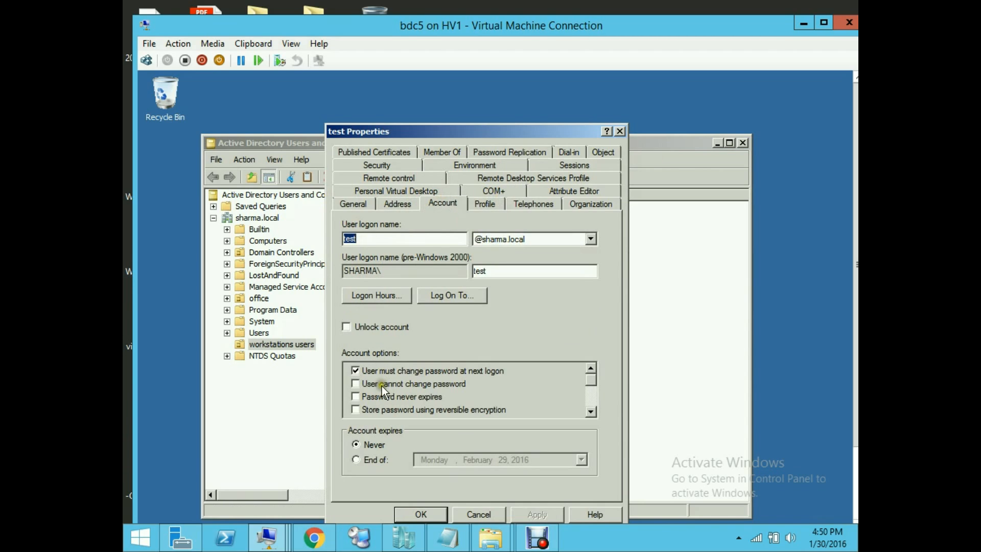
left_click(354, 398)
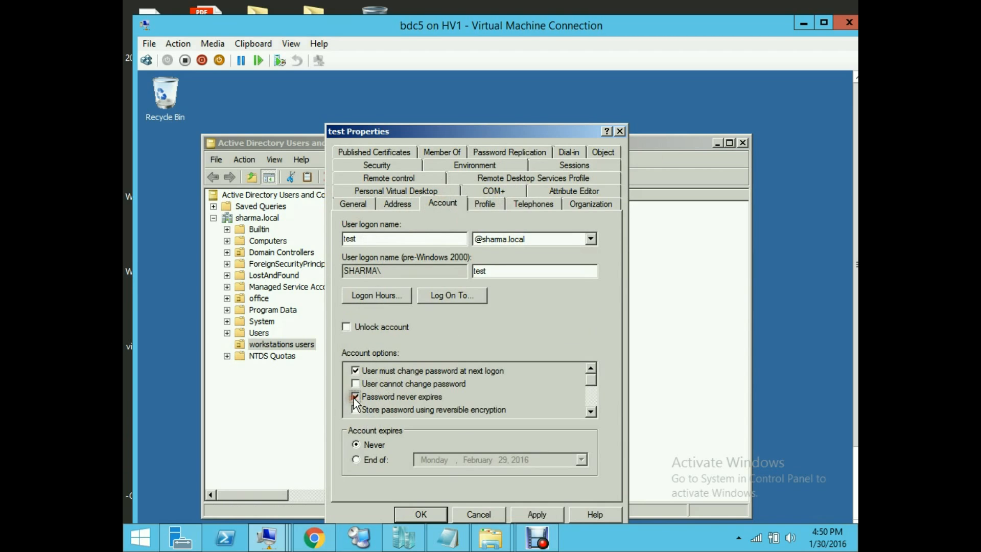
left_click(536, 514)
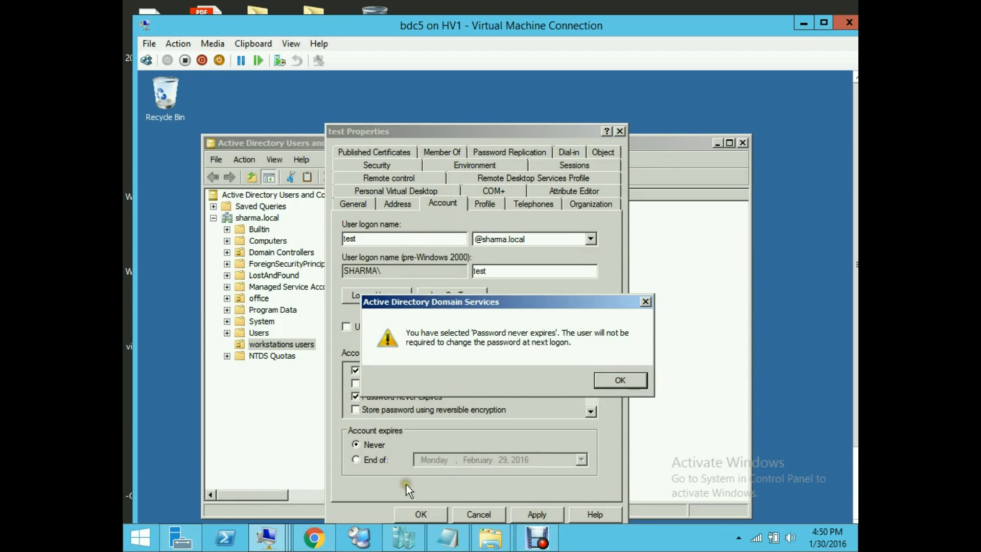
left_click(615, 379)
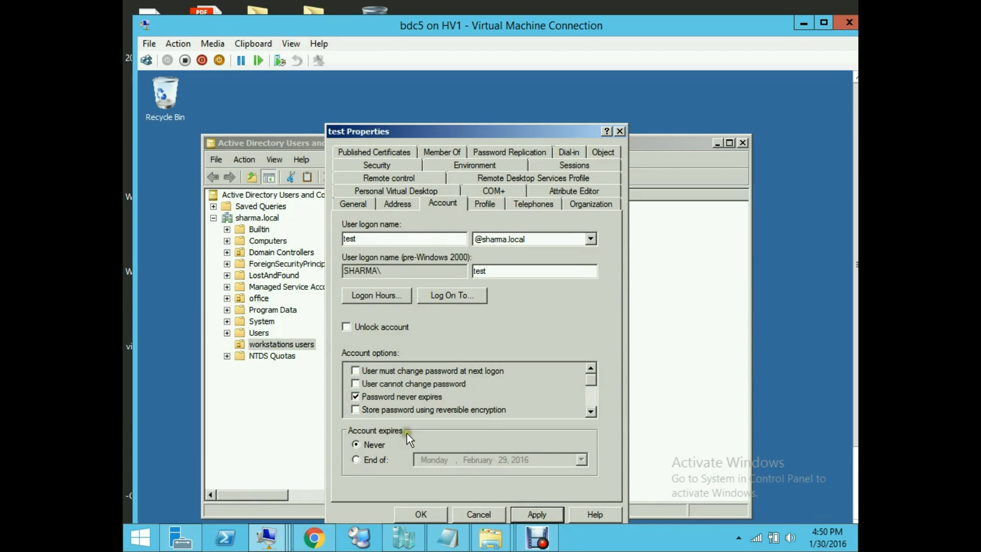
left_click(421, 510)
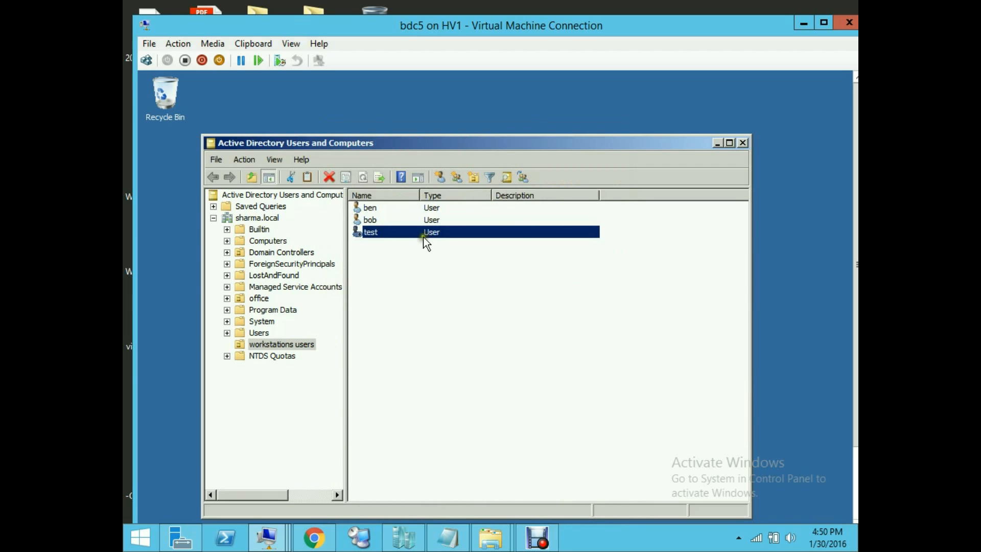
- Try again to enable the test user account with its updated account options
right_click(410, 232)
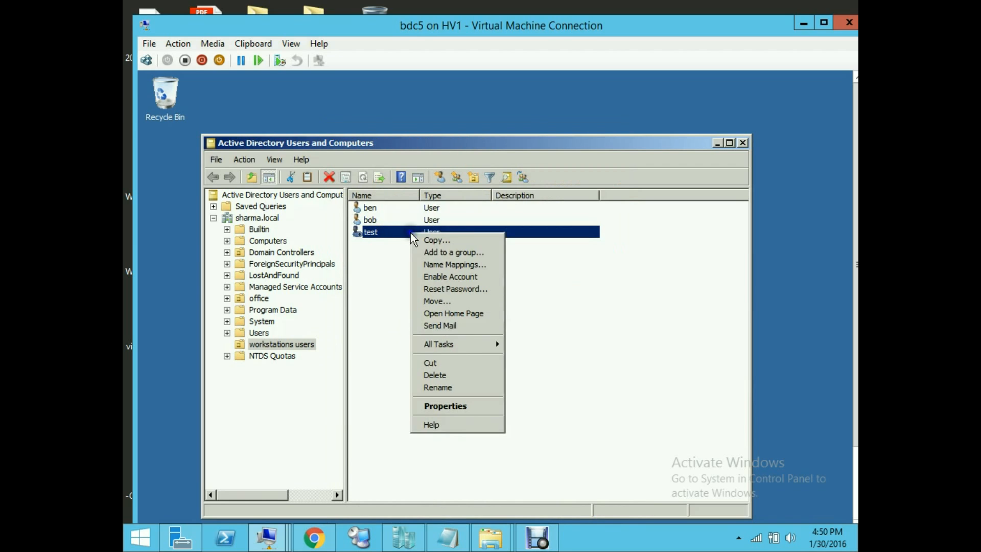
left_click(447, 277)
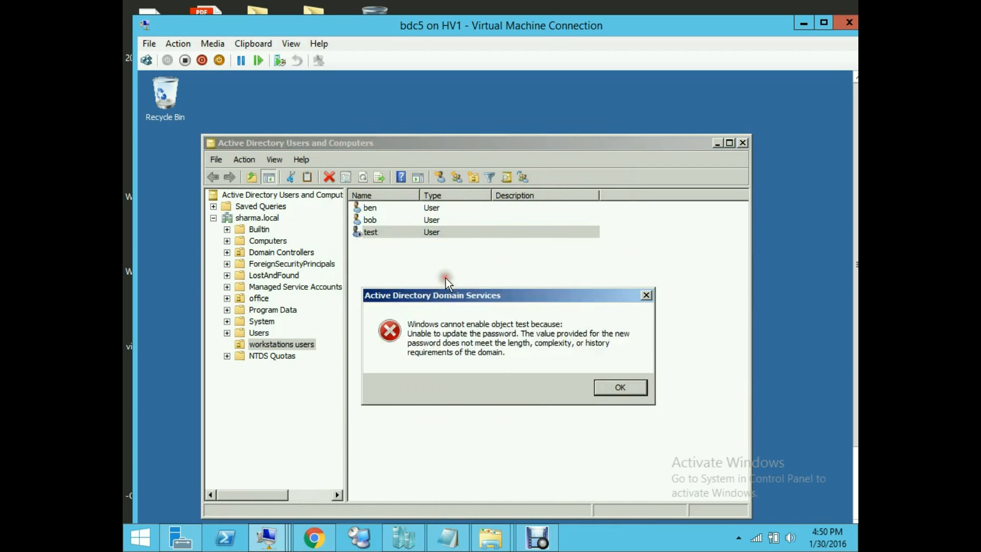
left_click(620, 388)
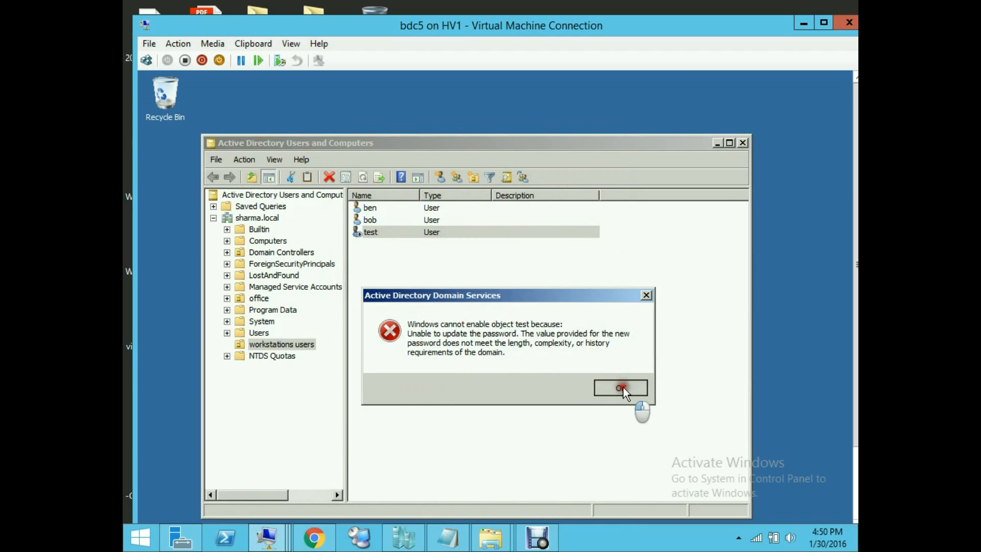
- Reset the test user's password by entering and confirming a new account password
right_click(415, 235)
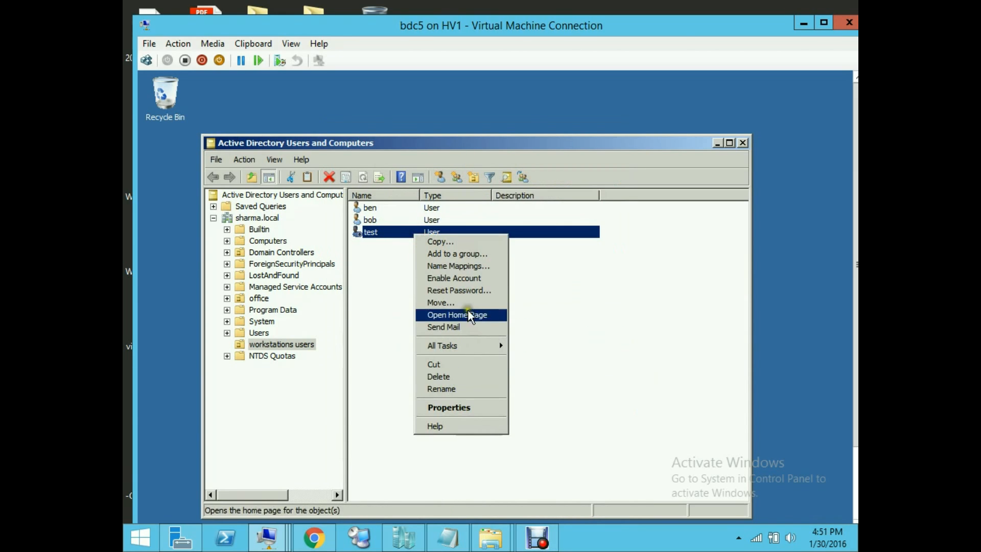
left_click(470, 292)
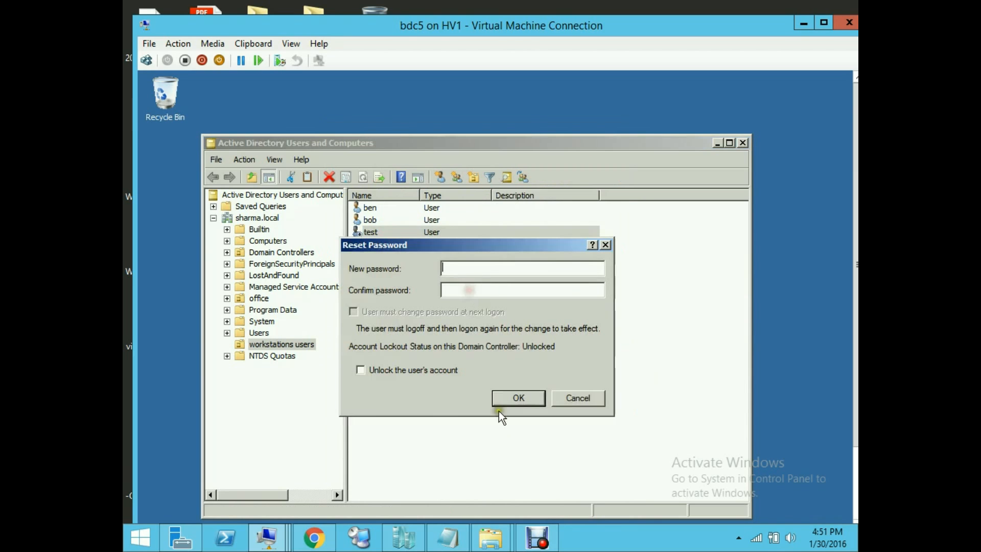
type("**********")
key("Tab")
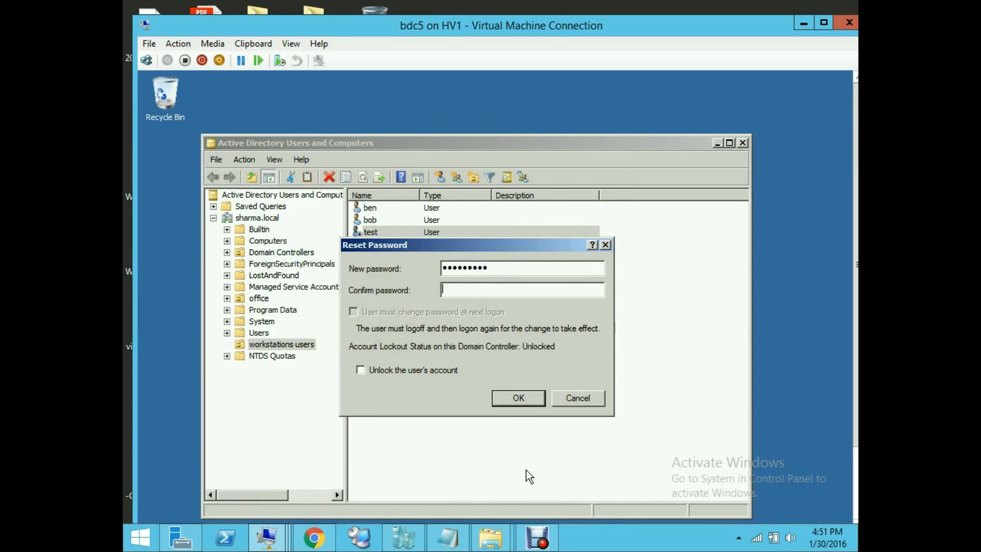
type("*********")
left_click(527, 399)
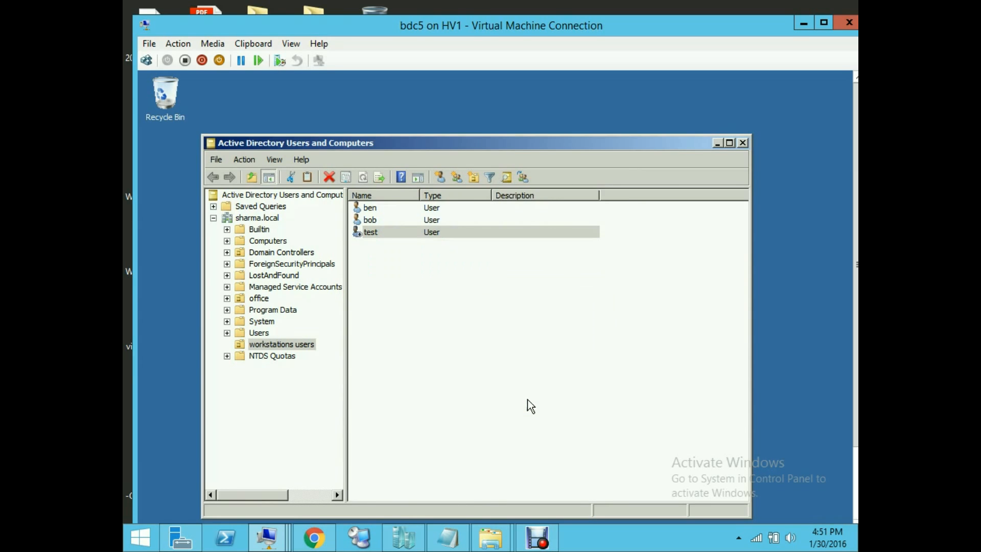
left_click(564, 376)
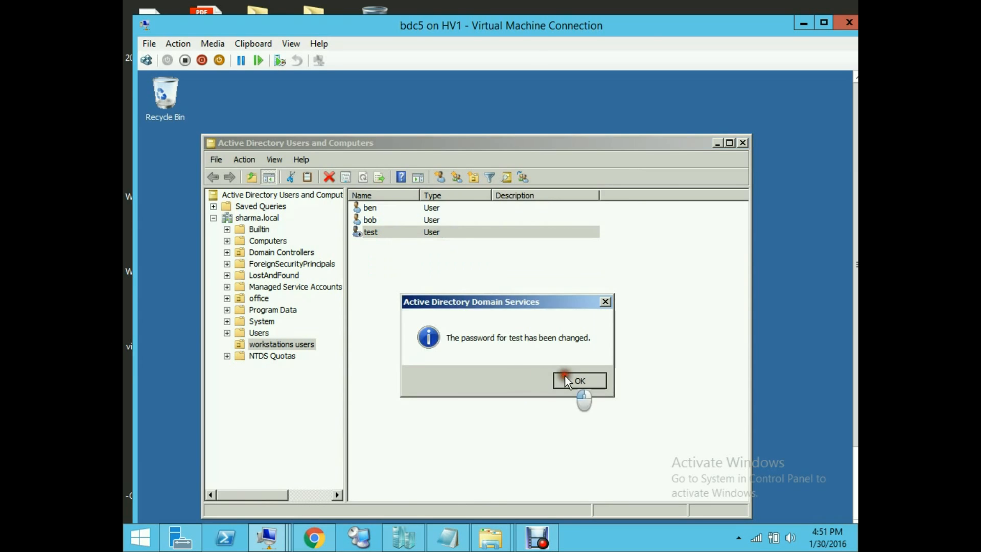
- Enable the test user account in the workstations users container
right_click(391, 233)
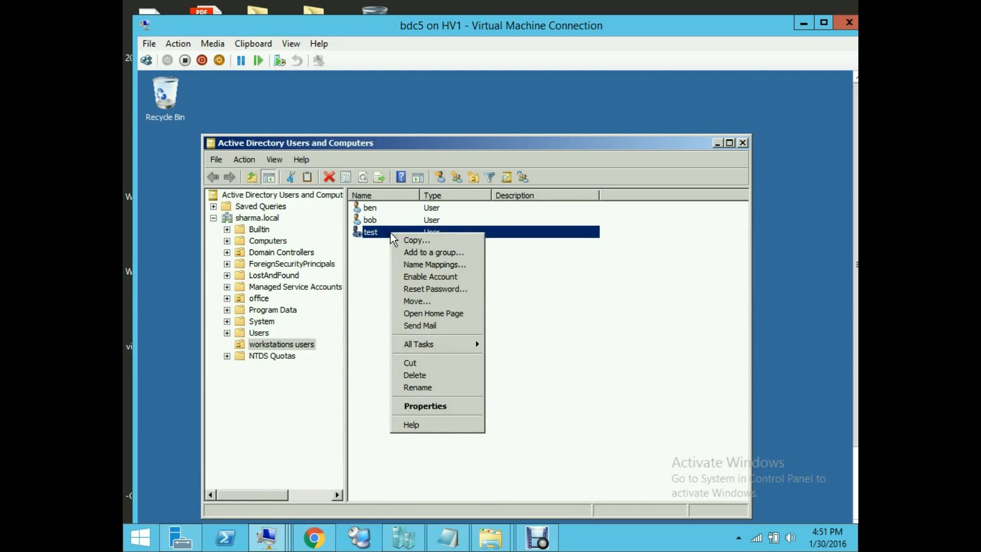
left_click(416, 276)
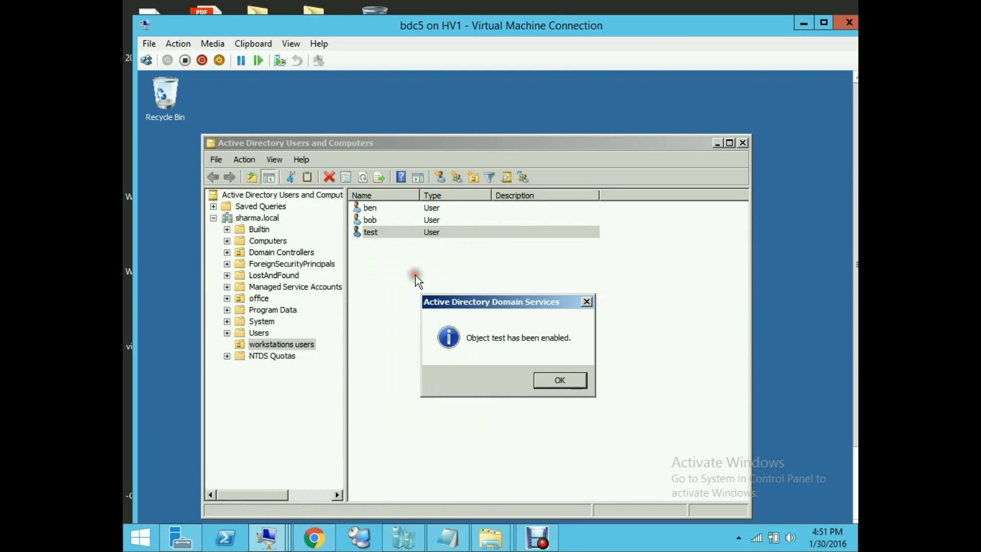
left_click(559, 379)
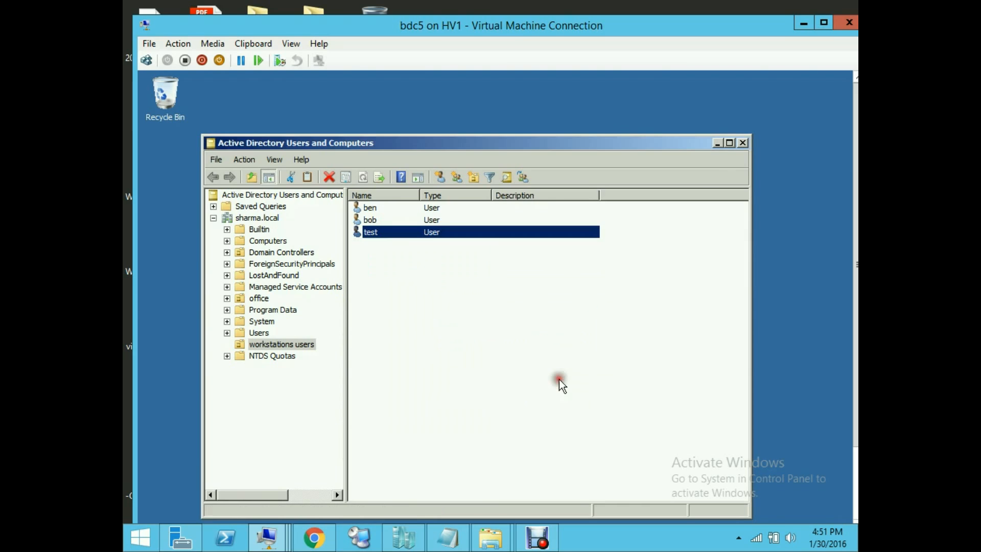
- Close Active Directory Users and Computers on bdc5 and switch to the bsccm virtual machine's Backup Exec job monitor
left_click(742, 143)
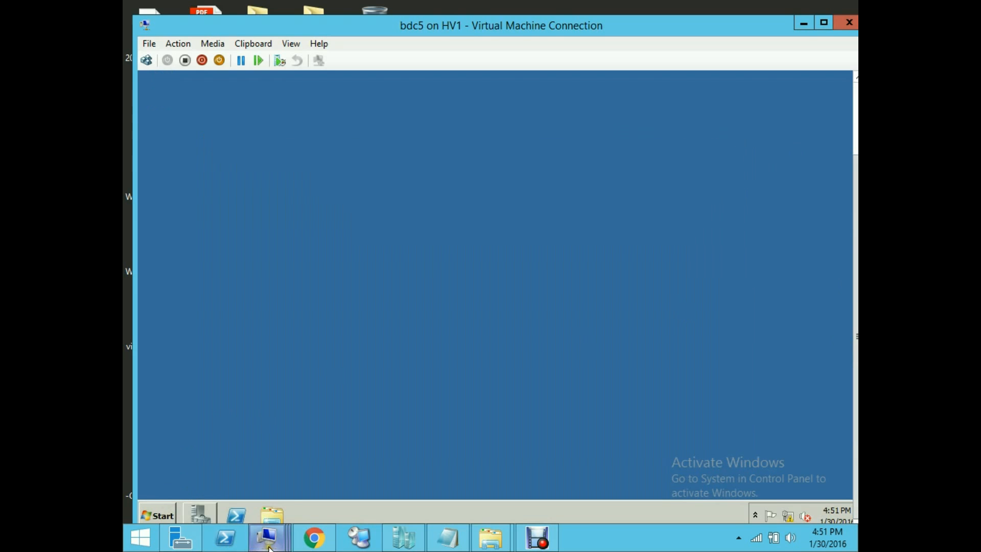
mouse_move(269, 548)
left_click(397, 451)
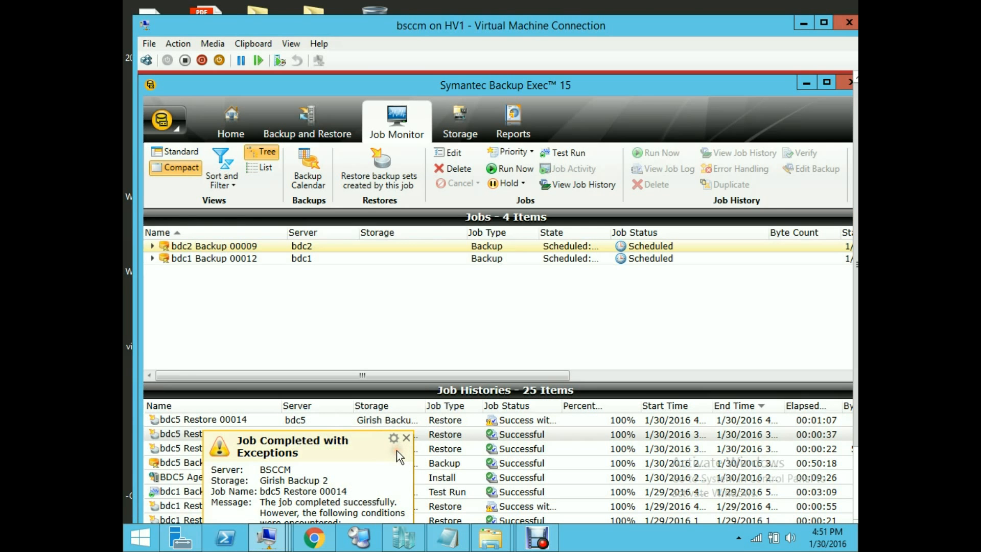